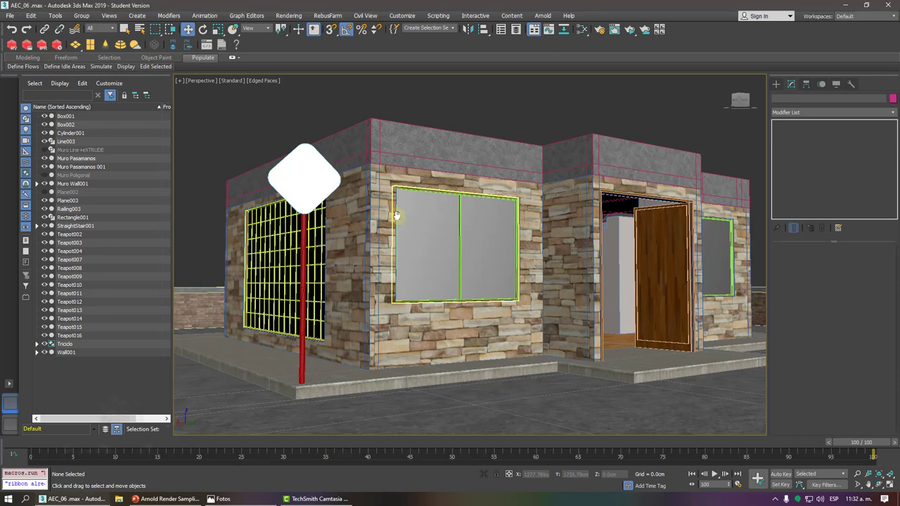
# Zoom to the whole house, recentre it and orbit the view to face the front
pyautogui.press('z')
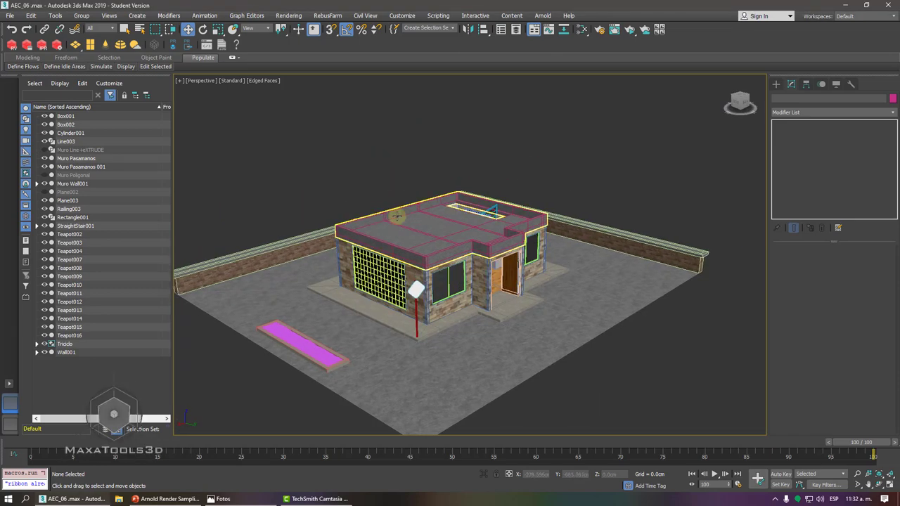
pyautogui.scroll(2, 397, 218)
pyautogui.scroll(2, 397, 218)
pyautogui.scroll(1, 397, 219)
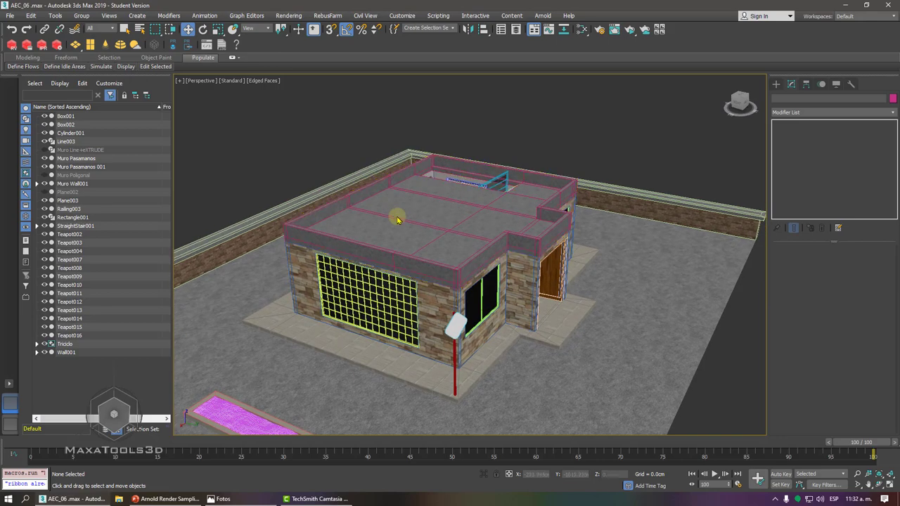
pyautogui.moveTo(397, 216); pyautogui.dragTo(403, 192, button='middle')
pyautogui.scroll(3, 396, 215)
pyautogui.scroll(-3, 396, 215)
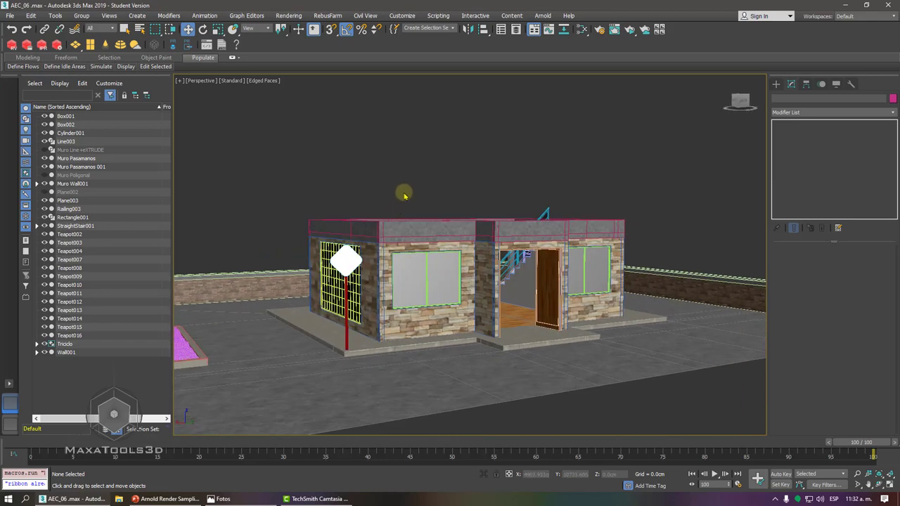
pyautogui.scroll(4, 406, 176)
pyautogui.scroll(2, 409, 169)
pyautogui.scroll(1, 411, 167)
pyautogui.scroll(-2, 411, 168)
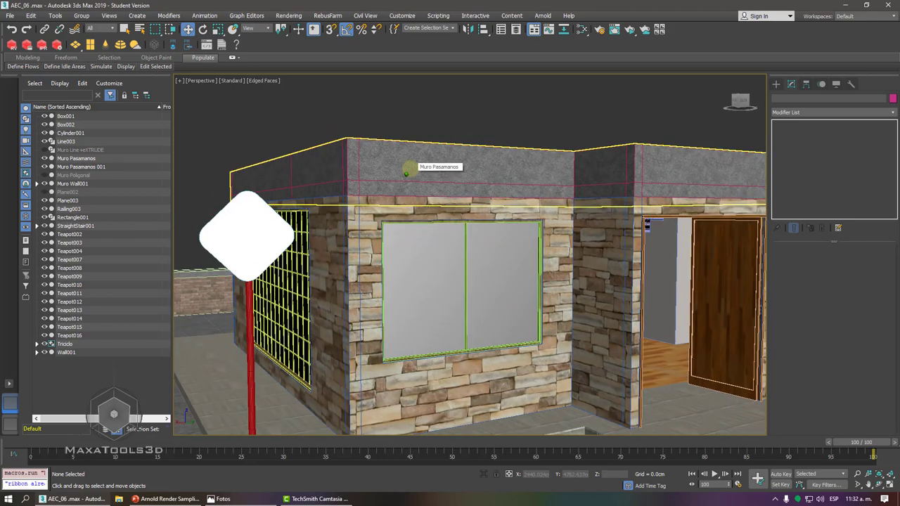
pyautogui.scroll(-2, 411, 168)
pyautogui.scroll(-2, 410, 167)
pyautogui.scroll(-1, 410, 168)
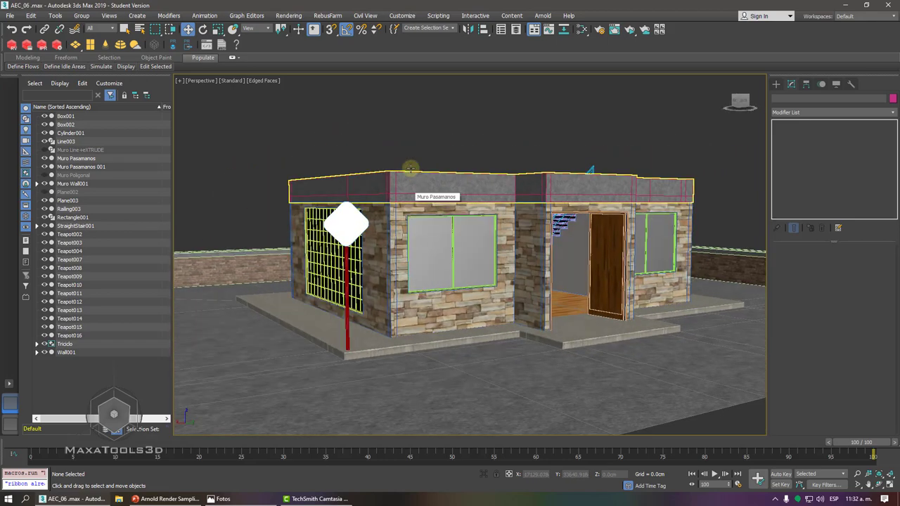
pyautogui.scroll(2, 411, 168)
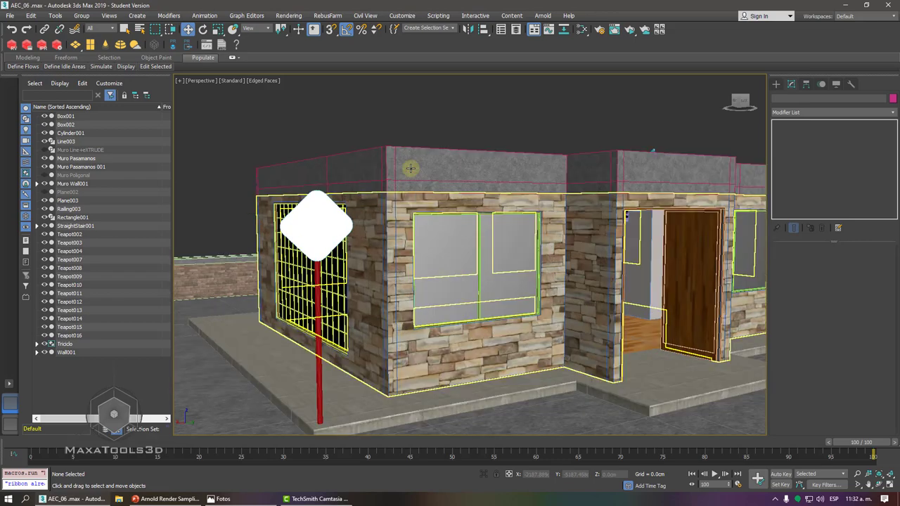
pyautogui.keyDown('alt'); pyautogui.moveTo(410, 167); pyautogui.dragTo(409, 167, button='middle'); pyautogui.keyUp('alt')
pyautogui.scroll(-3, 410, 167)
pyautogui.scroll(2, 408, 166)
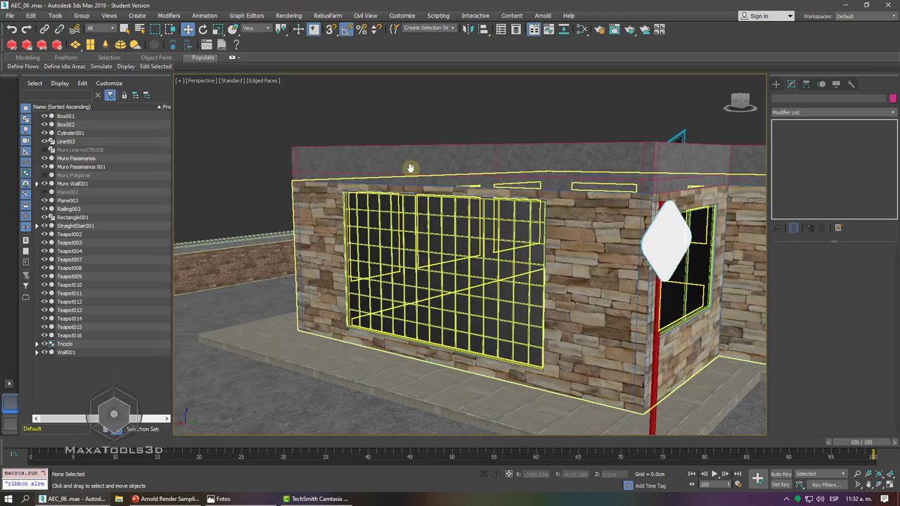
pyautogui.scroll(2, 423, 194)
pyautogui.scroll(3, 424, 201)
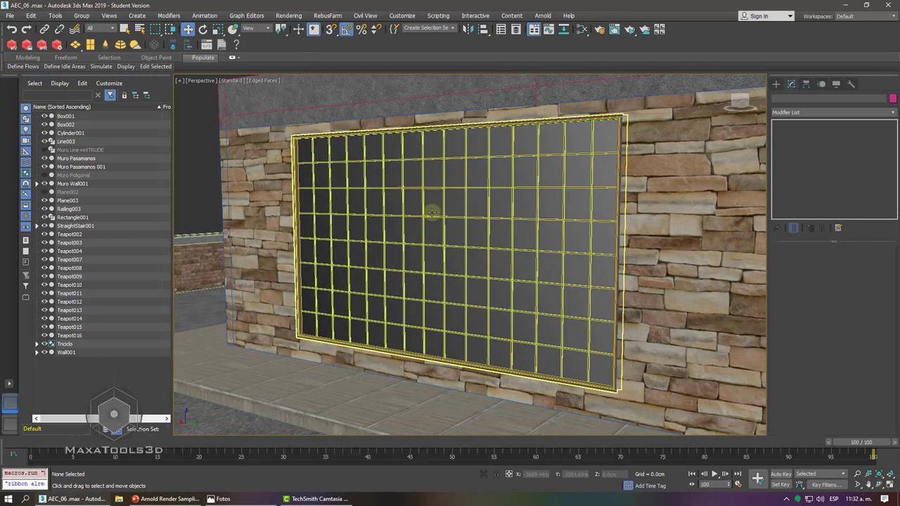
# Orbit so the gridded window wall faces the view, then switch to wireframe to see inside
pyautogui.press('F3')
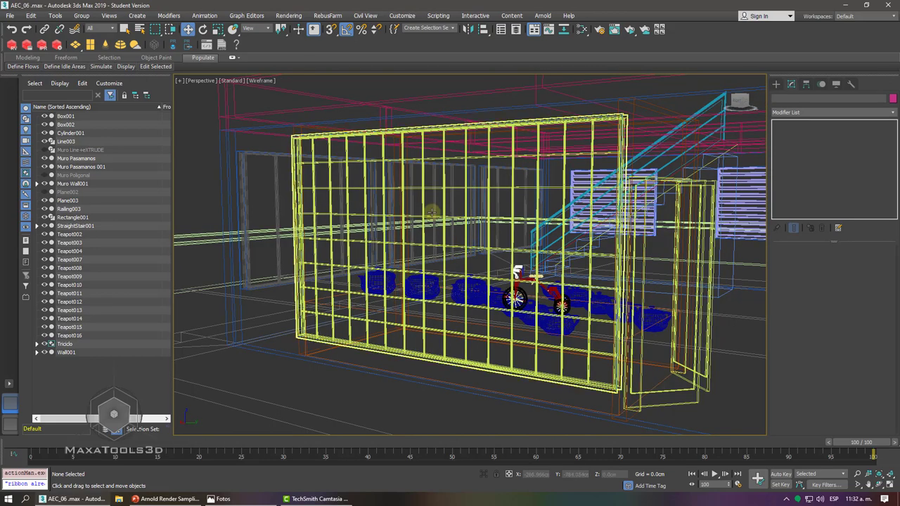
pyautogui.scroll(-5, 431, 212)
pyautogui.press('F3')
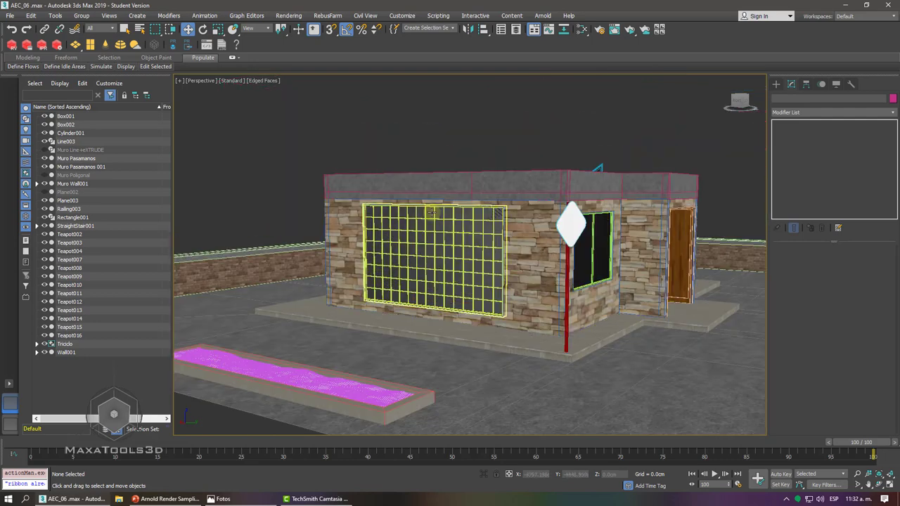
pyautogui.keyDown('alt'); pyautogui.moveTo(432, 212); pyautogui.dragTo(431, 211, button='middle'); pyautogui.keyUp('alt')
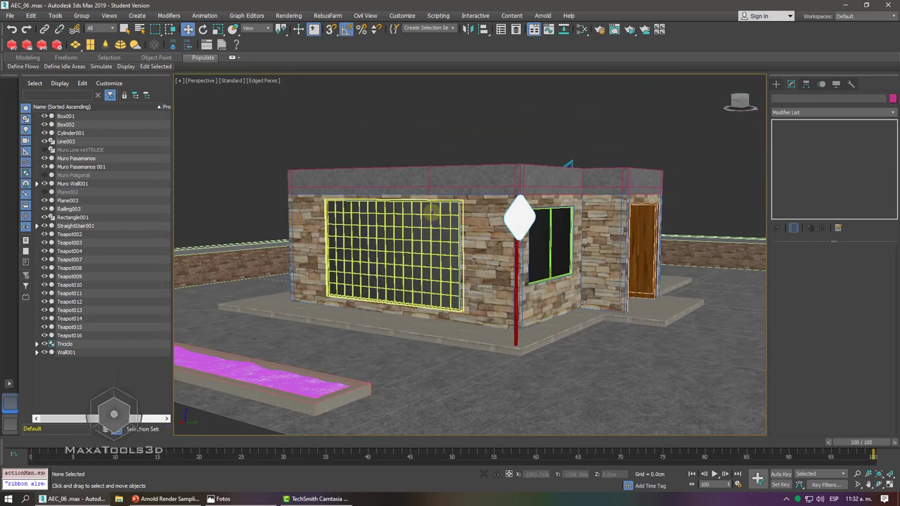
pyautogui.scroll(2, 431, 212)
pyautogui.scroll(2, 431, 213)
pyautogui.scroll(1, 431, 212)
pyautogui.scroll(2, 431, 212)
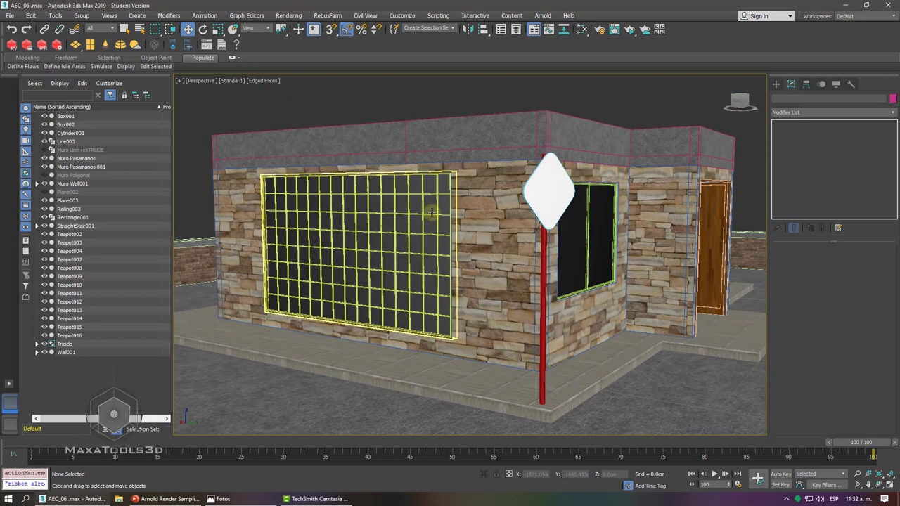
pyautogui.keyDown('alt'); pyautogui.moveTo(431, 212); pyautogui.dragTo(432, 211, button='middle'); pyautogui.keyUp('alt')
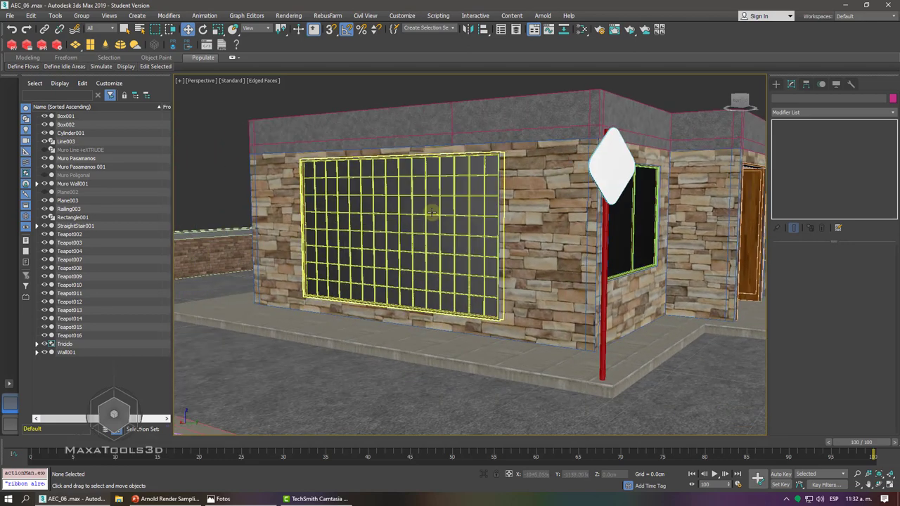
pyautogui.scroll(2, 432, 212)
pyautogui.press('F3')
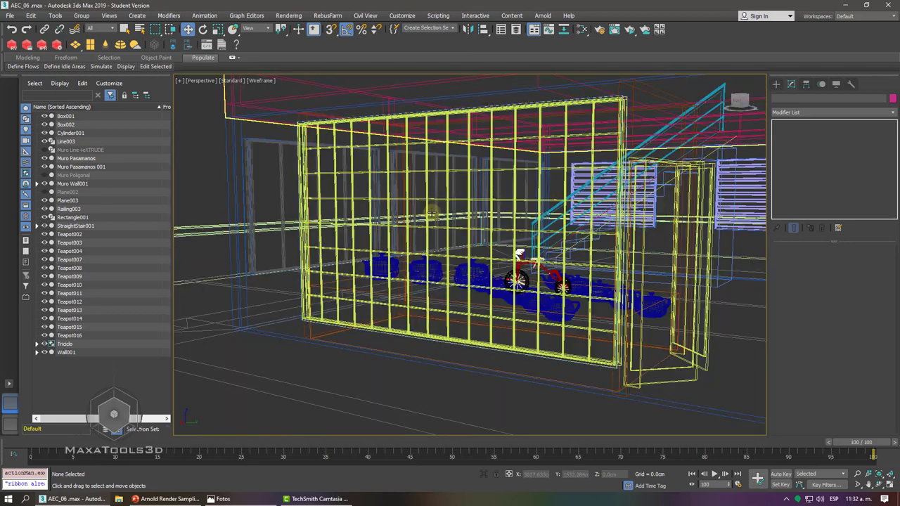
# Select Teapot004 inside the house, lower the view angle and restore Edged Faces shading
pyautogui.scroll(2, 462, 278)
pyautogui.scroll(2, 461, 278)
pyautogui.click(462, 277)
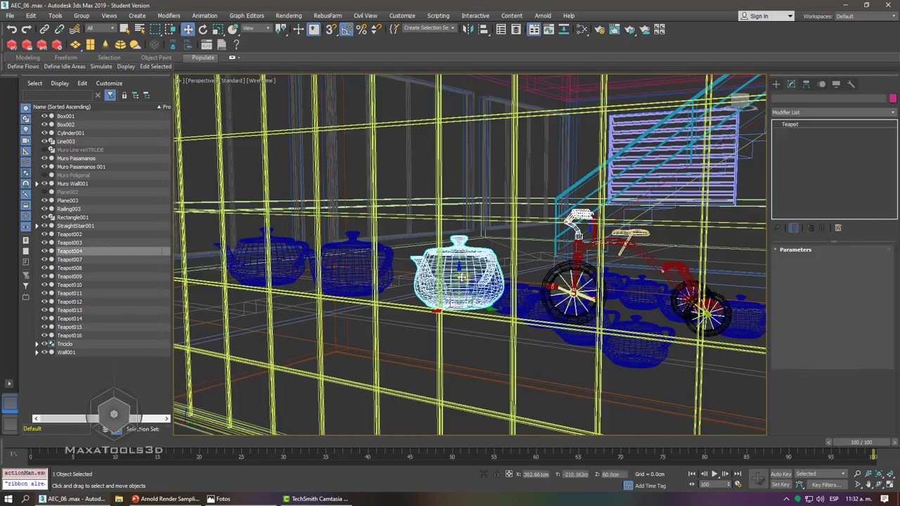
pyautogui.scroll(-2, 450, 279)
pyautogui.scroll(-3, 402, 280)
pyautogui.scroll(-3, 398, 266)
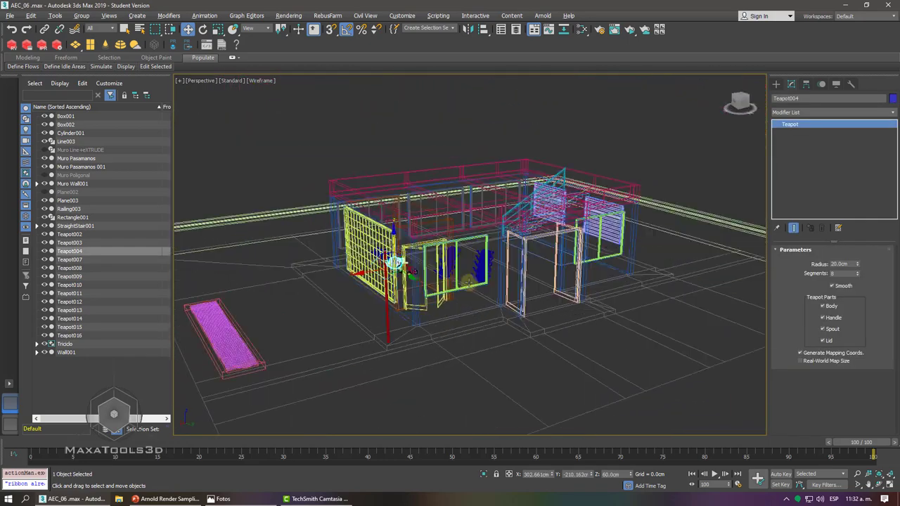
pyautogui.keyDown('alt'); pyautogui.moveTo(468, 279); pyautogui.dragTo(451, 252, button='middle'); pyautogui.keyUp('alt')
pyautogui.press('F3')
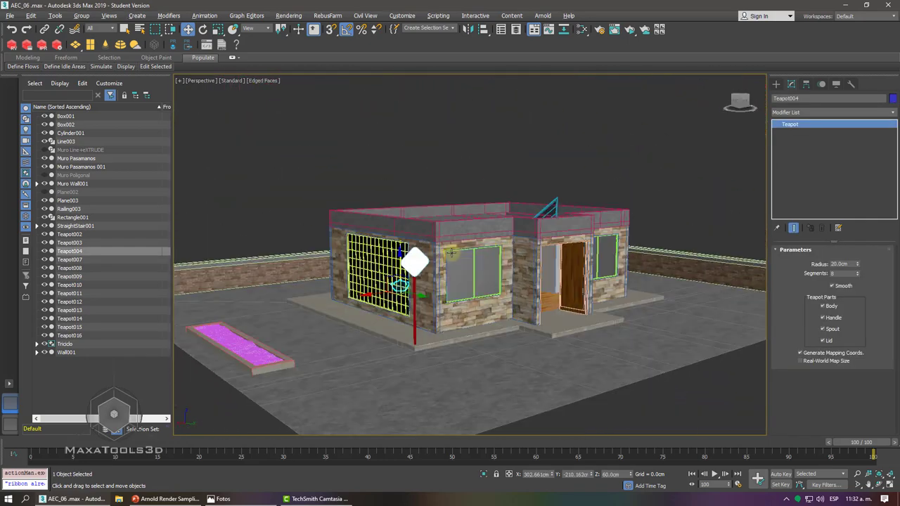
# Clear the teapot selection and open the Rendering menu
pyautogui.scroll(2, 450, 253)
pyautogui.scroll(2, 450, 252)
pyautogui.scroll(-1, 451, 252)
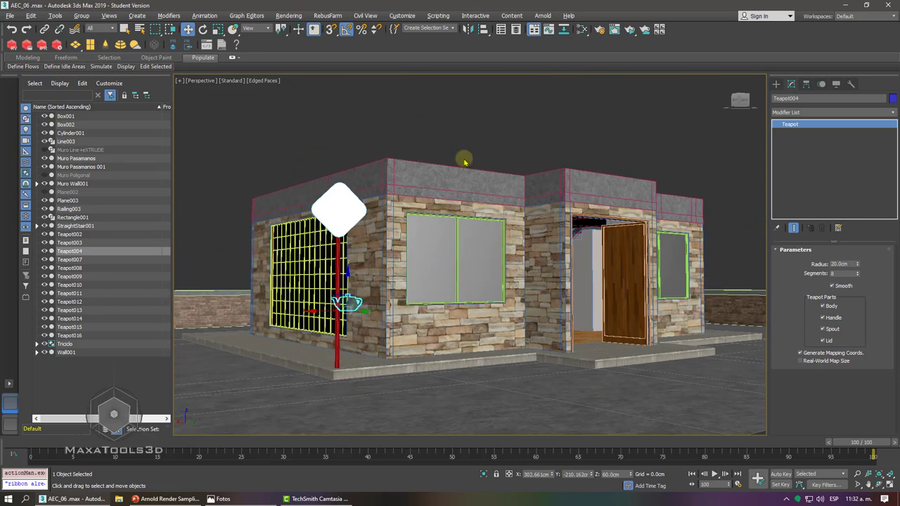
pyautogui.click(464, 162)
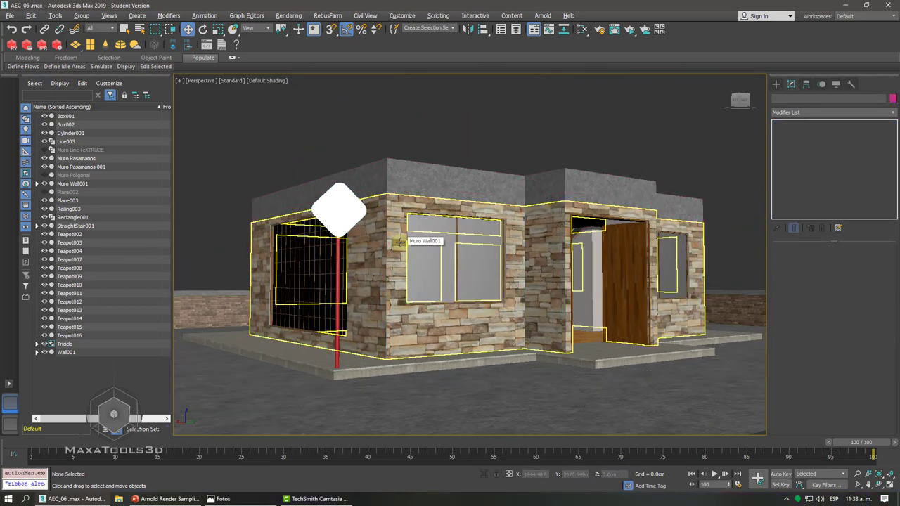
pyautogui.click(278, 17)
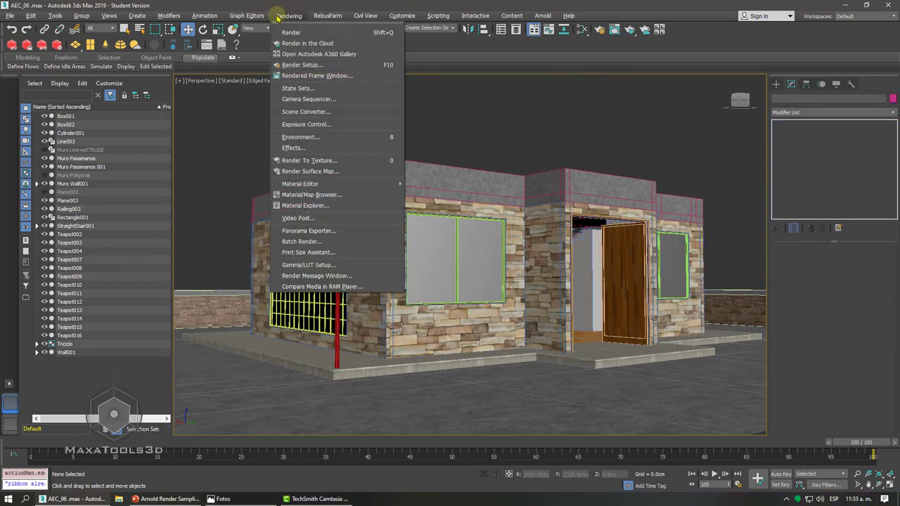
# Open Environment and Effects and an ActiveShade preview, placing them side by side
pyautogui.click(309, 138)
pyautogui.moveTo(457, 82); pyautogui.dragTo(292, 81)
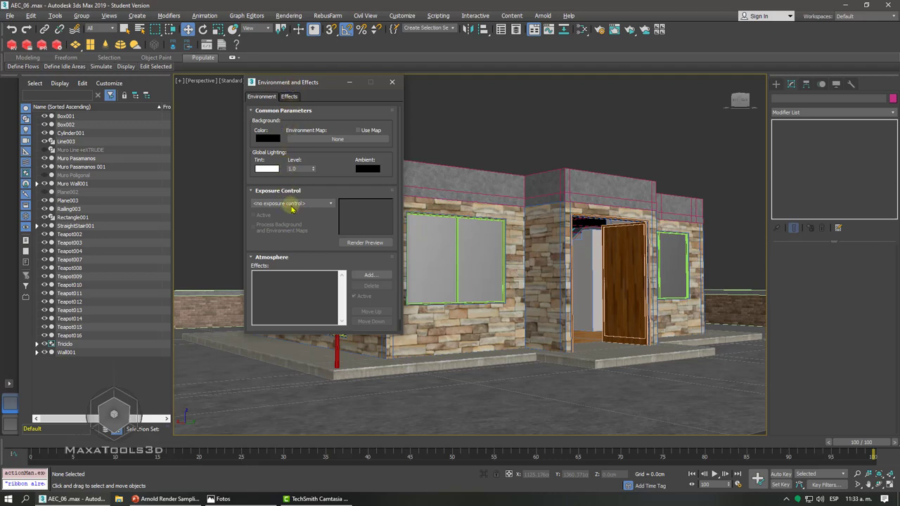
pyautogui.click(630, 31)
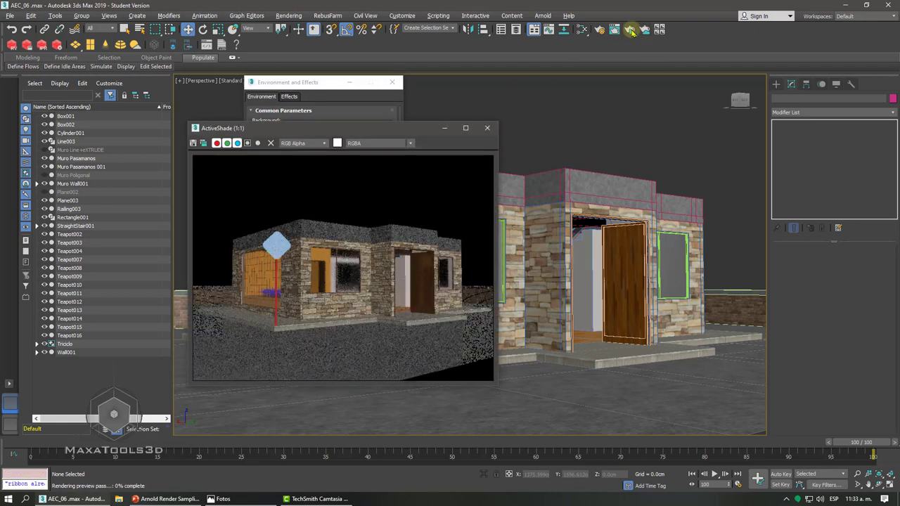
pyautogui.moveTo(403, 130); pyautogui.dragTo(596, 112)
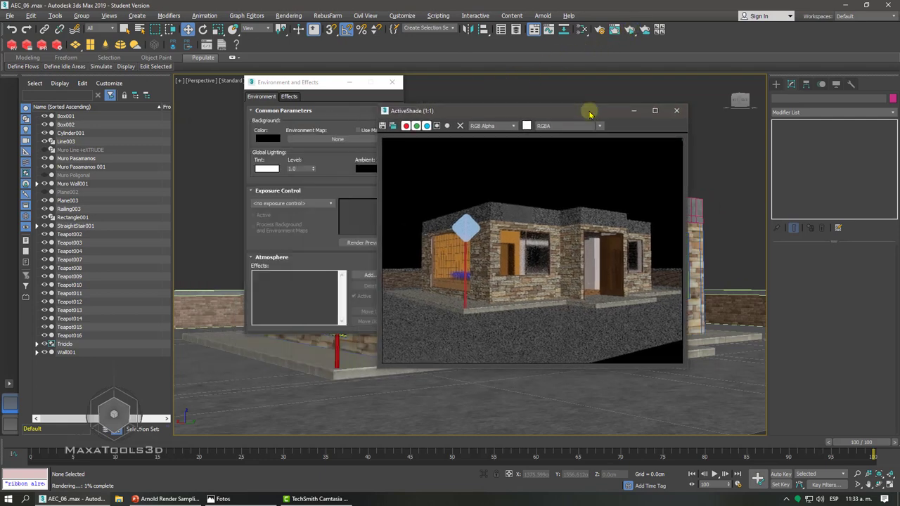
pyautogui.click(280, 85)
pyautogui.moveTo(280, 85); pyautogui.dragTo(244, 86)
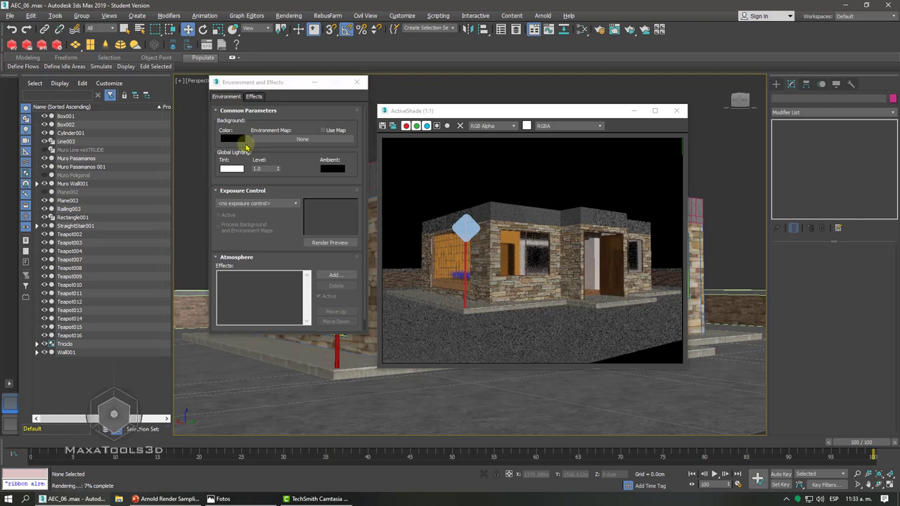
# Try a magenta background colour, then cancel so the background stays black
pyautogui.click(245, 140)
pyautogui.click(255, 69)
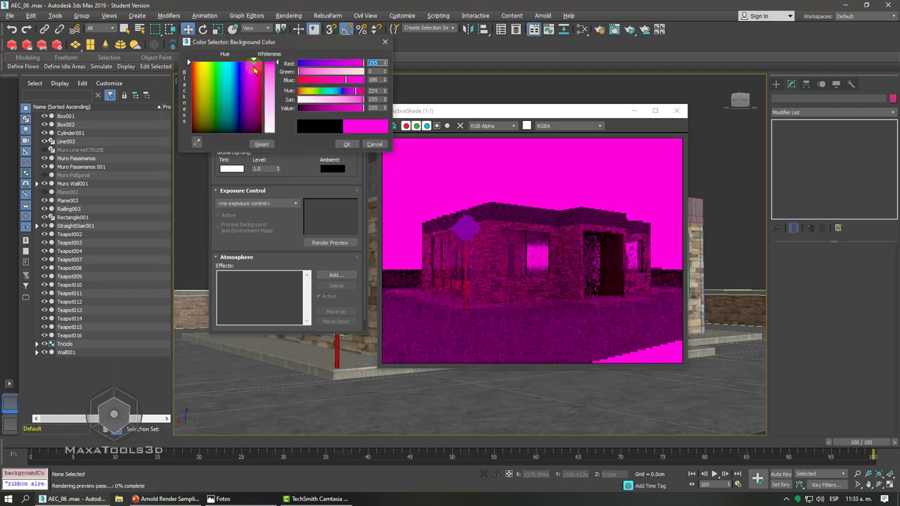
pyautogui.moveTo(255, 69)
pyautogui.mouseDown()
pyautogui.moveTo(253, 101)
pyautogui.moveTo(251, 82)
pyautogui.mouseUp()
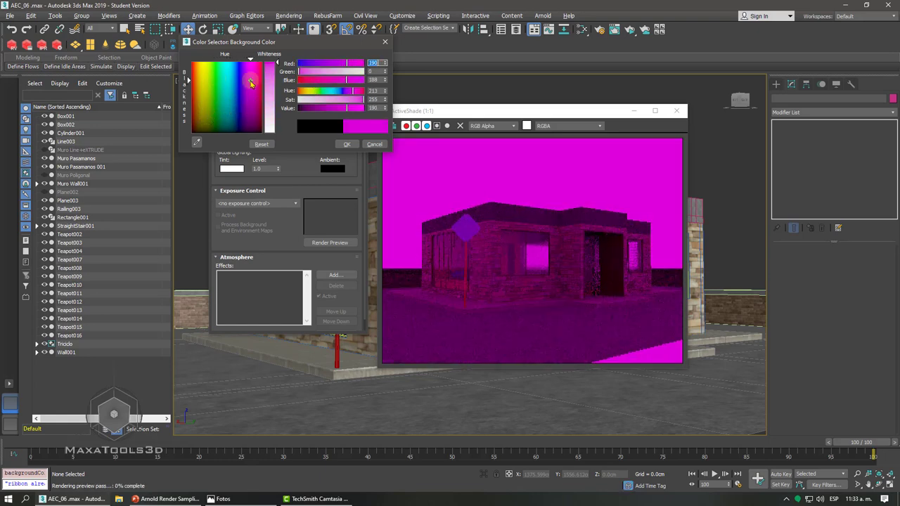
pyautogui.click(376, 143)
# Choose Bitmap for the environment map and load S_Deciduous02.jpg from G:\Tex Maps
pyautogui.click(279, 141)
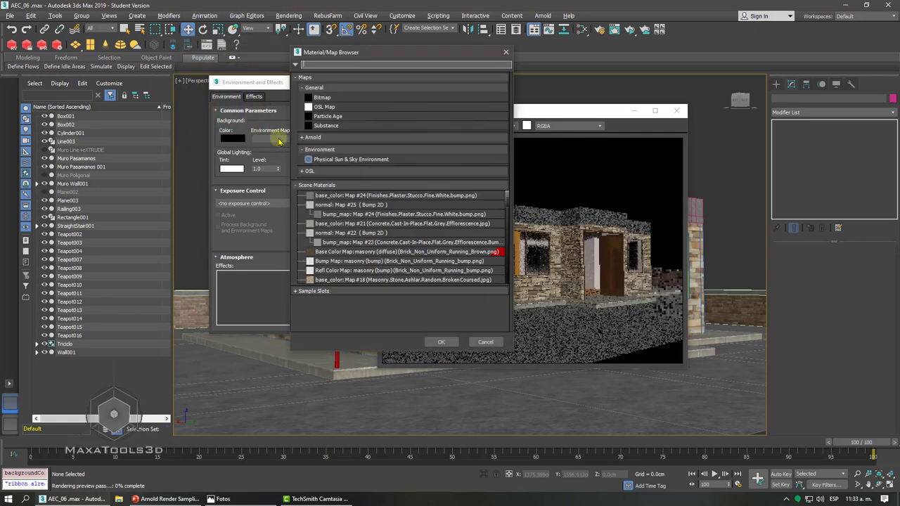
pyautogui.doubleClick(316, 97)
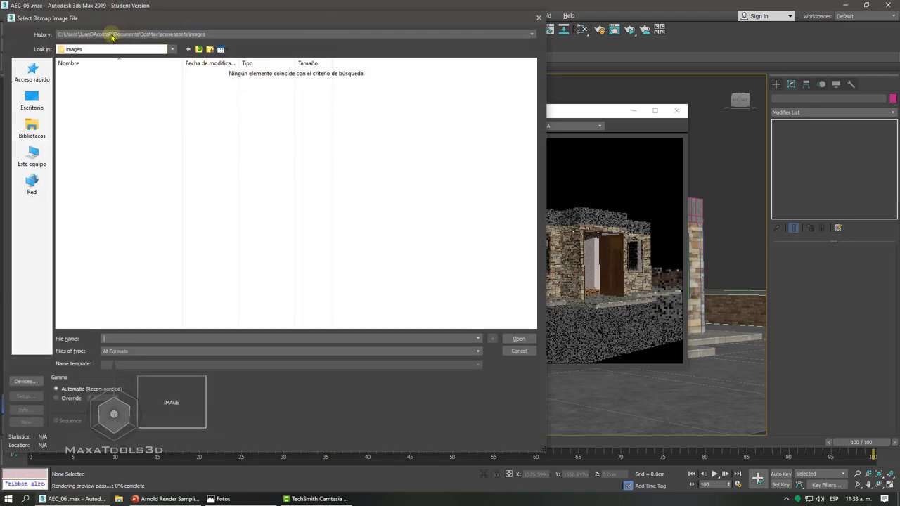
pyautogui.click(111, 35)
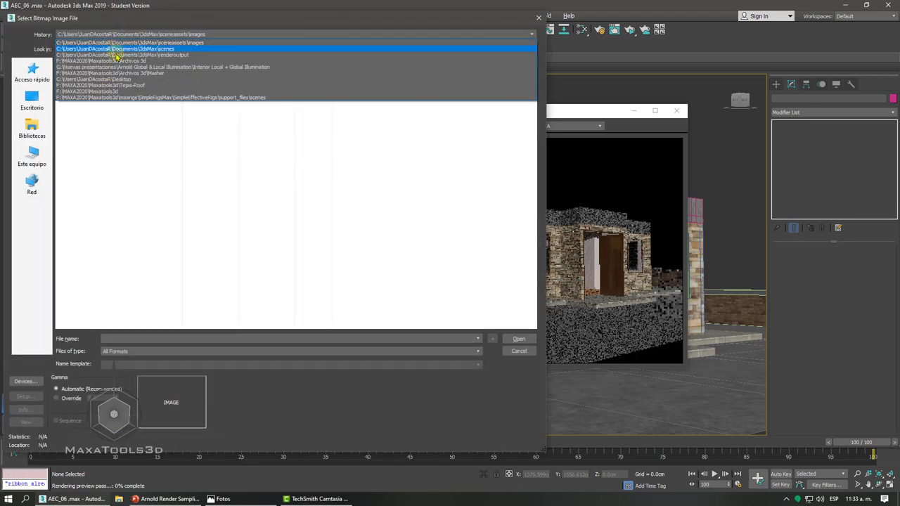
pyautogui.click(123, 73)
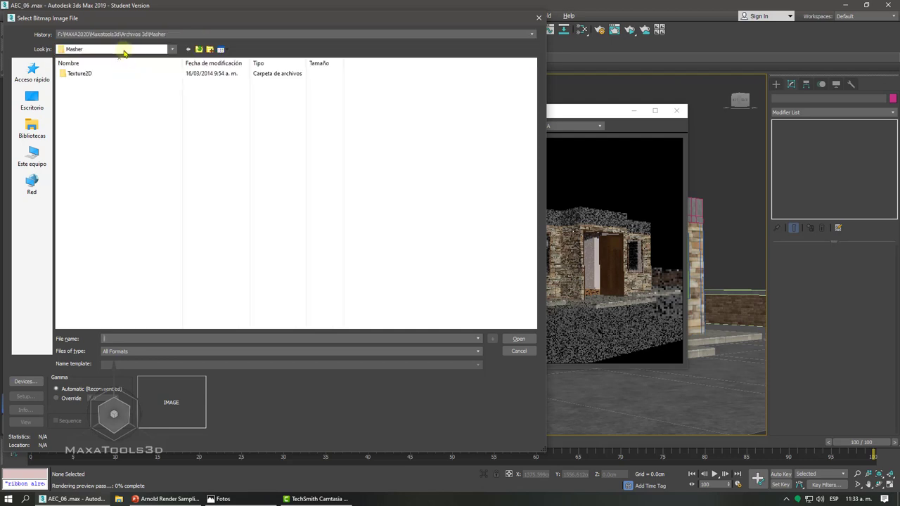
pyautogui.click(123, 51)
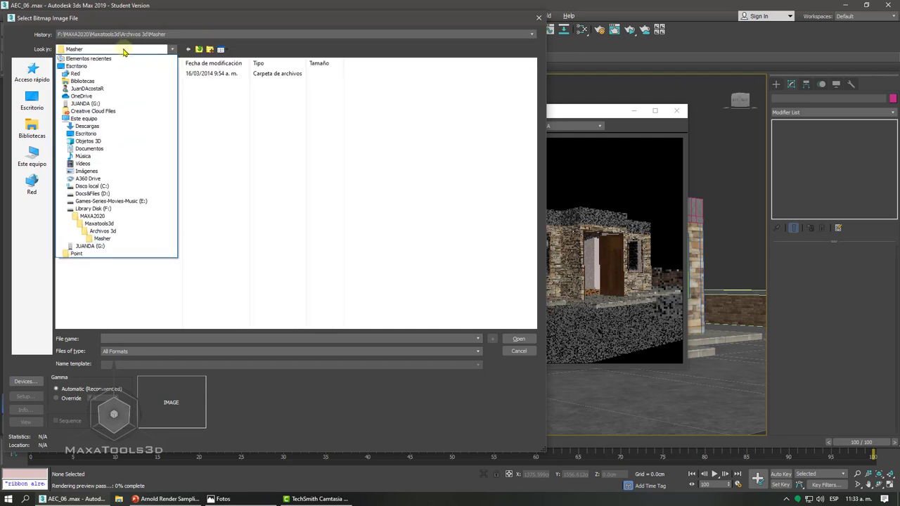
pyautogui.click(103, 246)
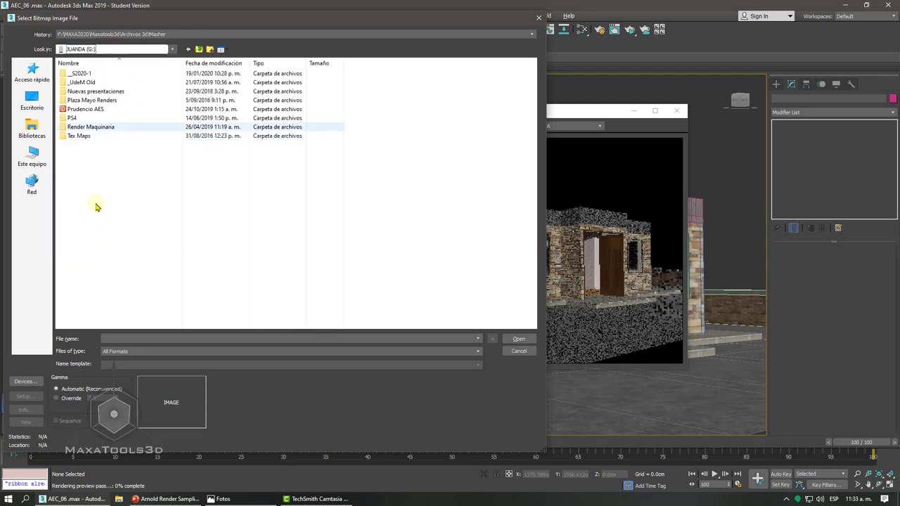
pyautogui.doubleClick(83, 138)
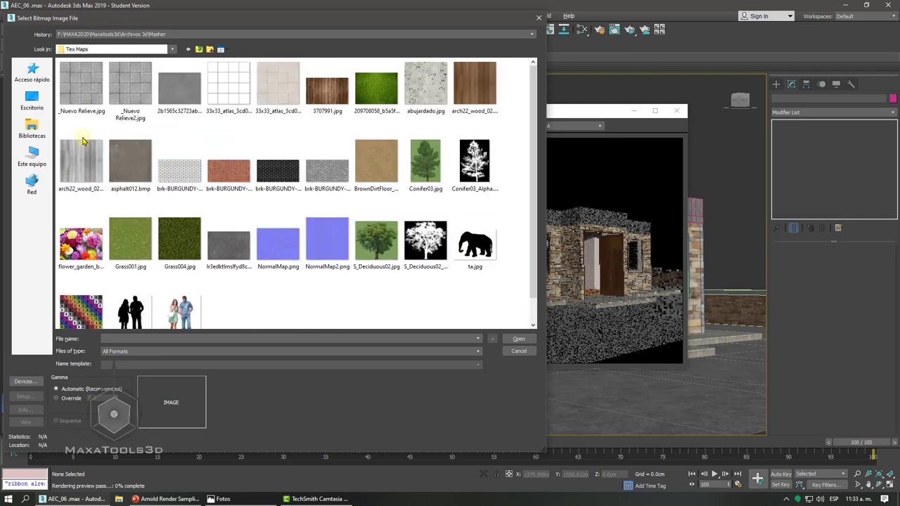
pyautogui.click(377, 240)
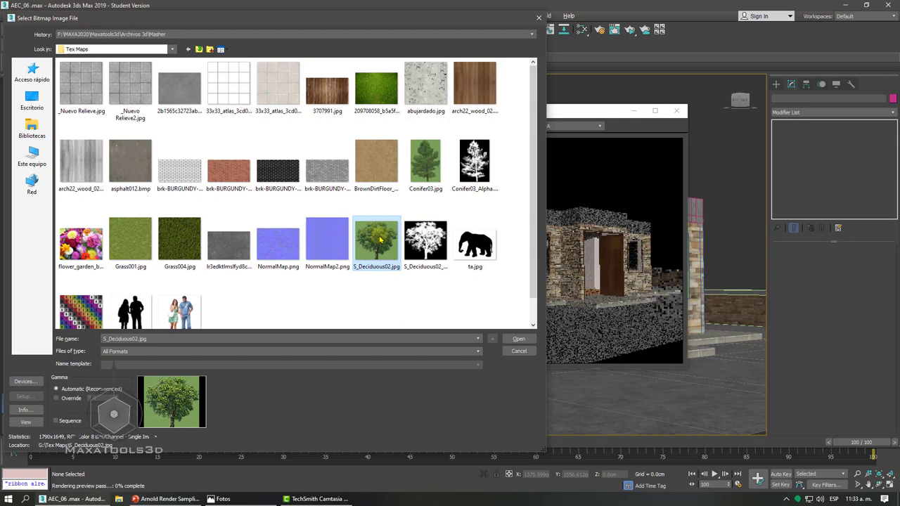
pyautogui.click(517, 338)
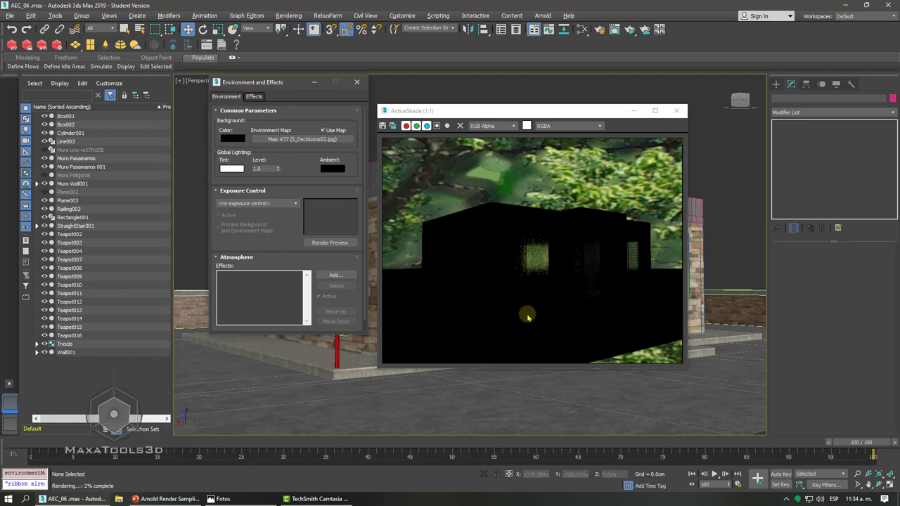
# Open the Slate Material Editor and move it to the right of the screen
pyautogui.click(581, 29)
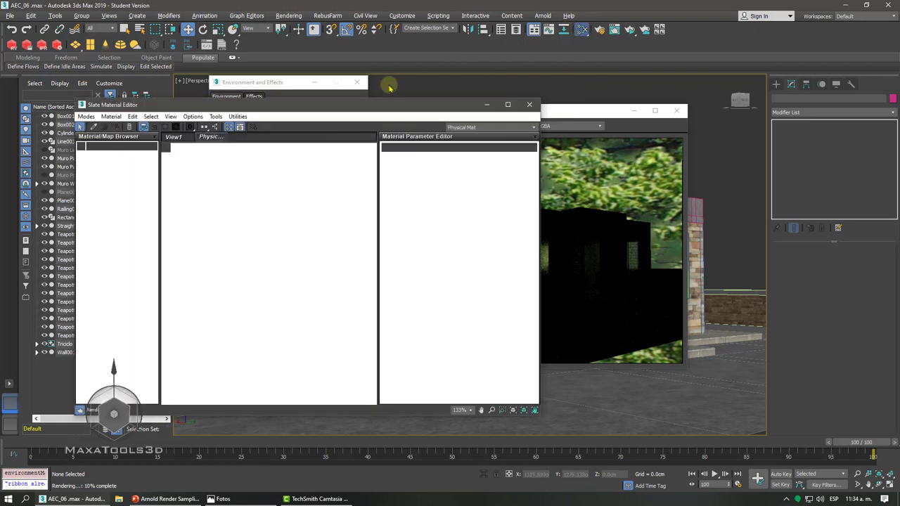
pyautogui.moveTo(367, 84)
pyautogui.mouseDown()
pyautogui.moveTo(631, 92)
pyautogui.moveTo(640, 83)
pyautogui.mouseUp()
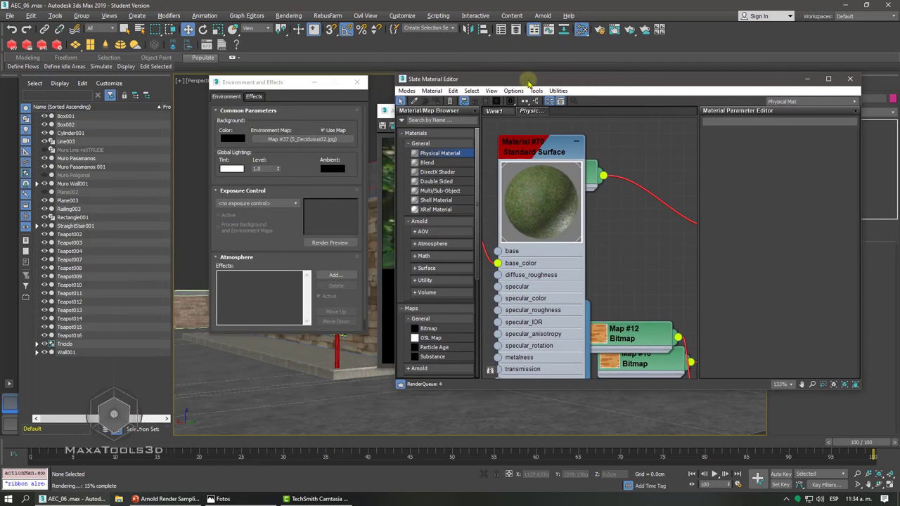
pyautogui.moveTo(490, 82)
pyautogui.mouseDown()
pyautogui.moveTo(644, 92)
pyautogui.moveTo(590, 86)
pyautogui.mouseUp()
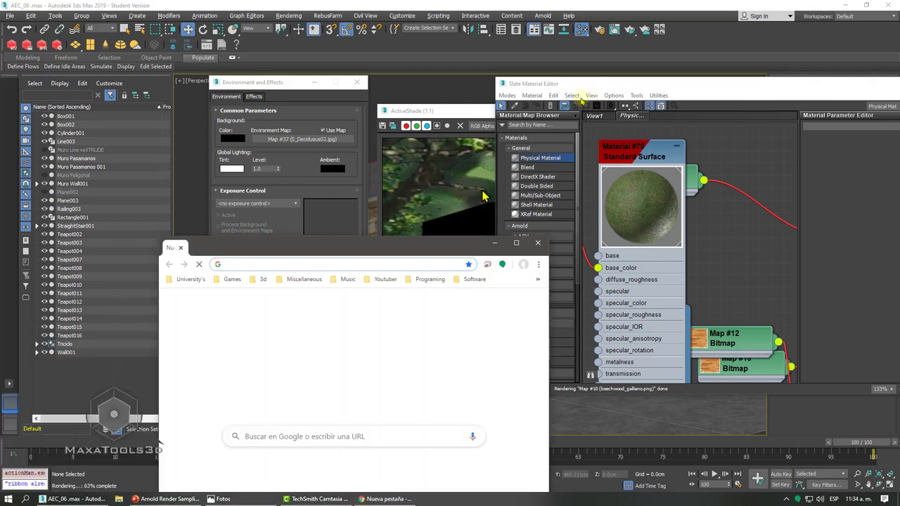
# Maximize Chrome and search Google Images for 'Background'
pyautogui.moveTo(268, 248); pyautogui.dragTo(624, 132)
pyautogui.doubleClick(724, 100)
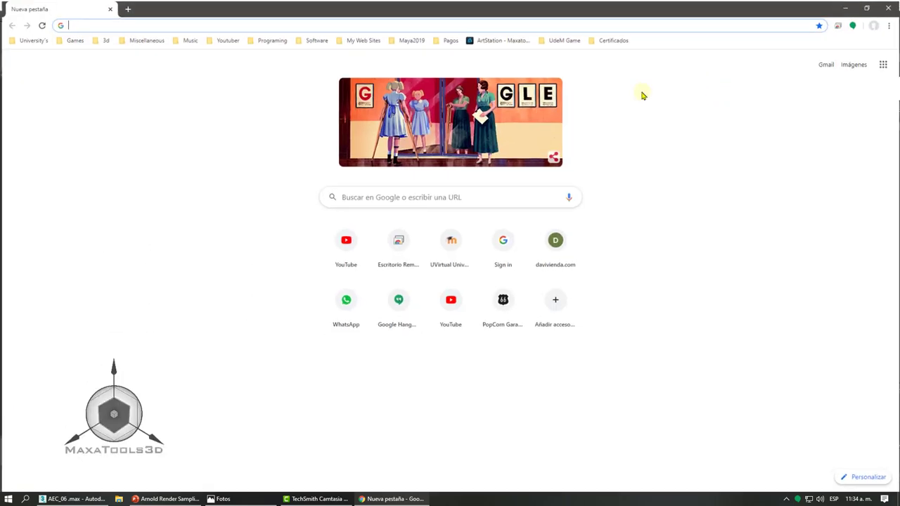
pyautogui.write('Bac')
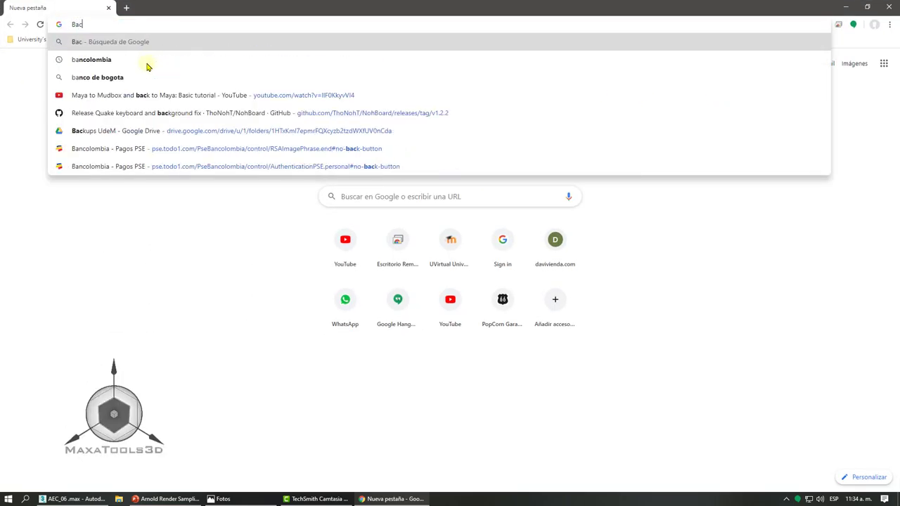
pyautogui.write('kgroubn')
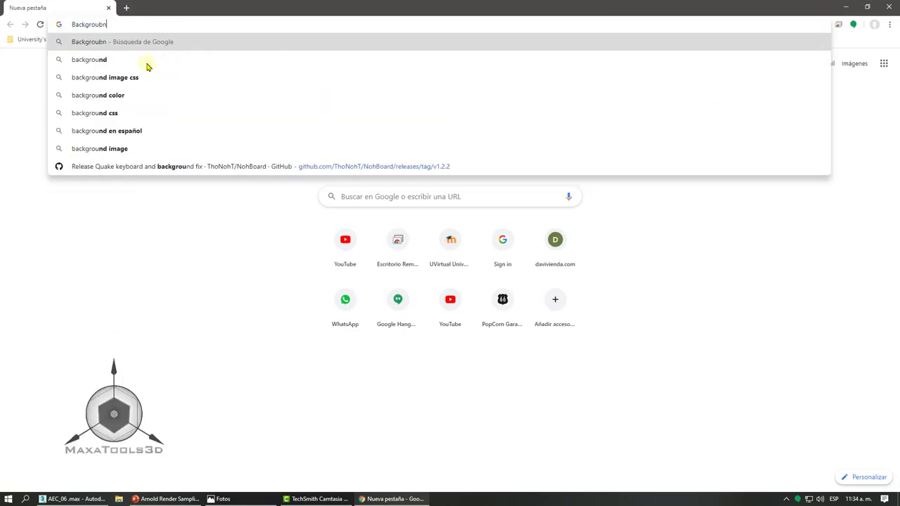
pyautogui.press('BackSpace')
pyautogui.press('BackSpace')
pyautogui.click(140, 62)
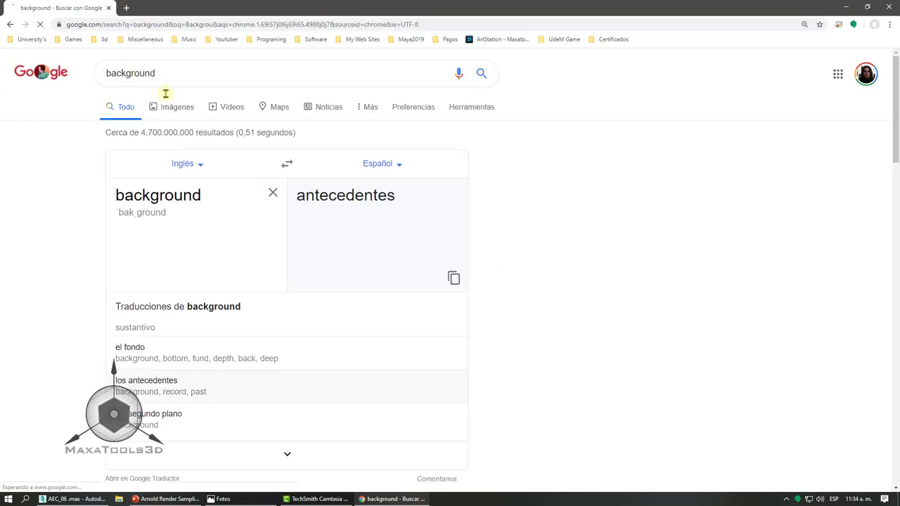
pyautogui.click(181, 106)
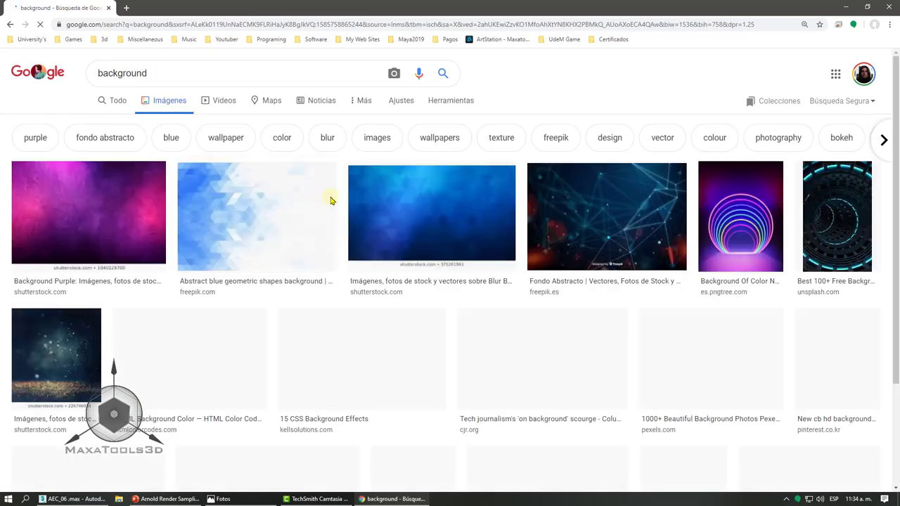
# Browse the results, then search images for 'paisaje natural' and preview a mountain-lake photo
pyautogui.scroll(-2, 422, 306)
pyautogui.scroll(-3, 422, 305)
pyautogui.scroll(5, 418, 304)
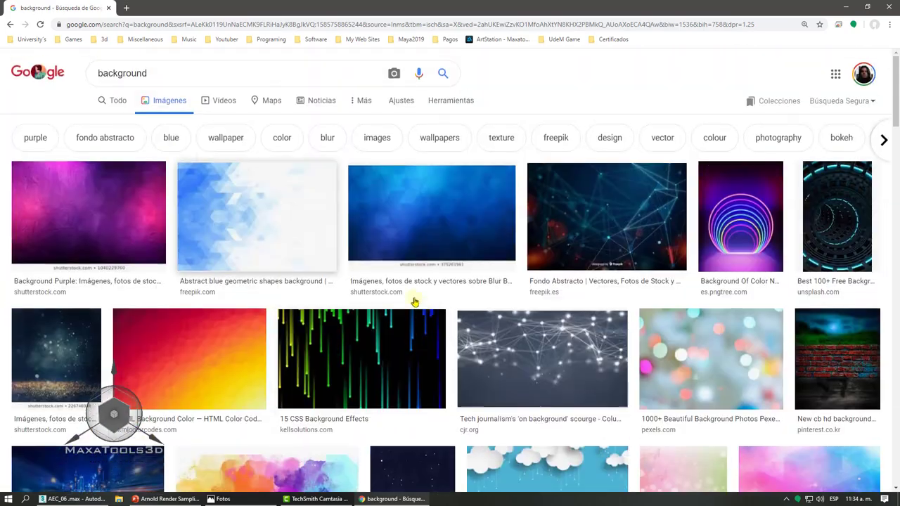
pyautogui.click(176, 75)
pyautogui.scroll(-3, 267, 132)
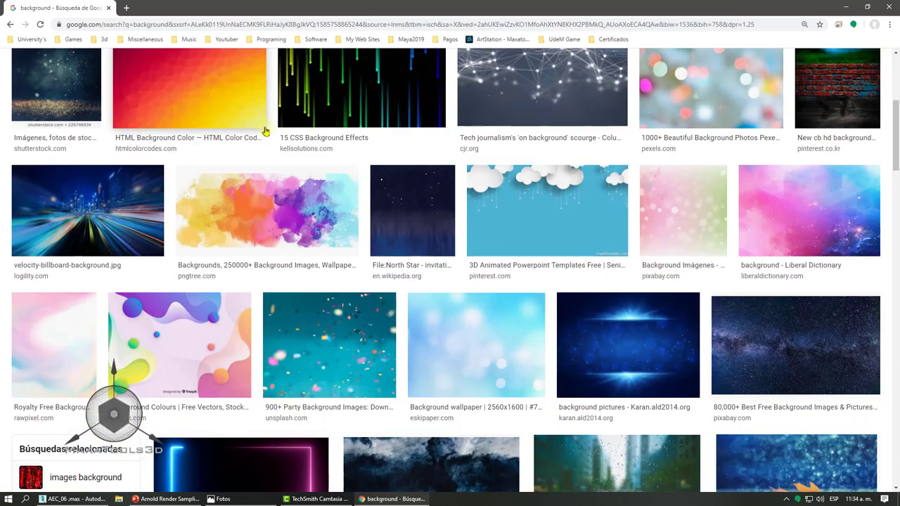
pyautogui.scroll(-4, 267, 132)
pyautogui.scroll(-2, 267, 133)
pyautogui.scroll(-4, 267, 132)
pyautogui.scroll(-3, 267, 132)
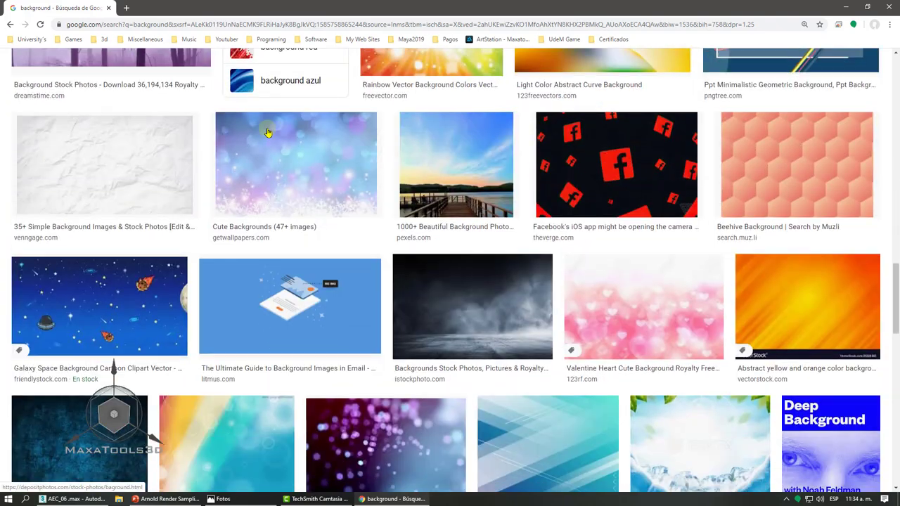
pyautogui.scroll(3, 267, 132)
pyautogui.scroll(6, 267, 132)
pyautogui.scroll(8, 267, 132)
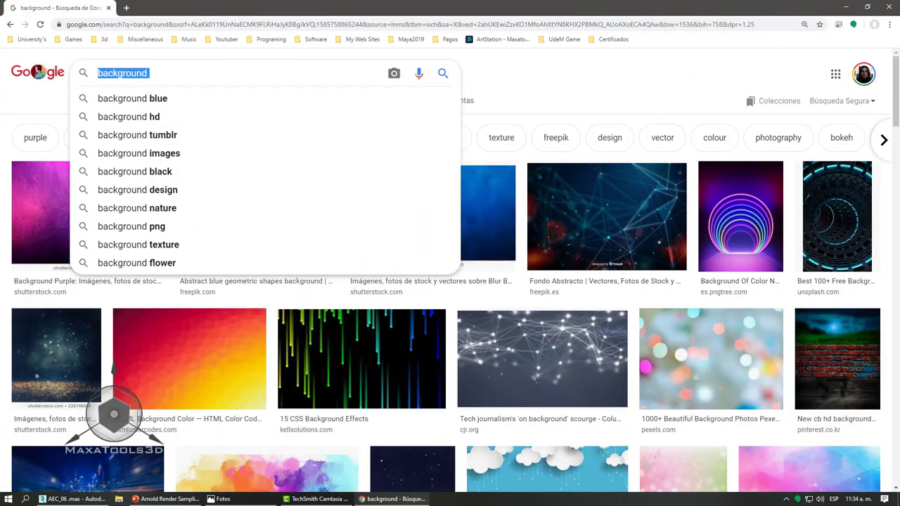
pyautogui.write('paisa')
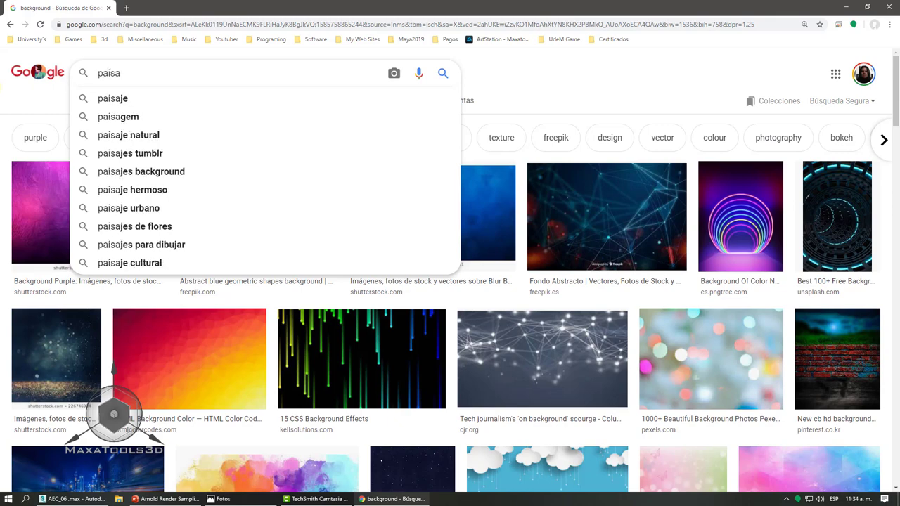
pyautogui.click(127, 135)
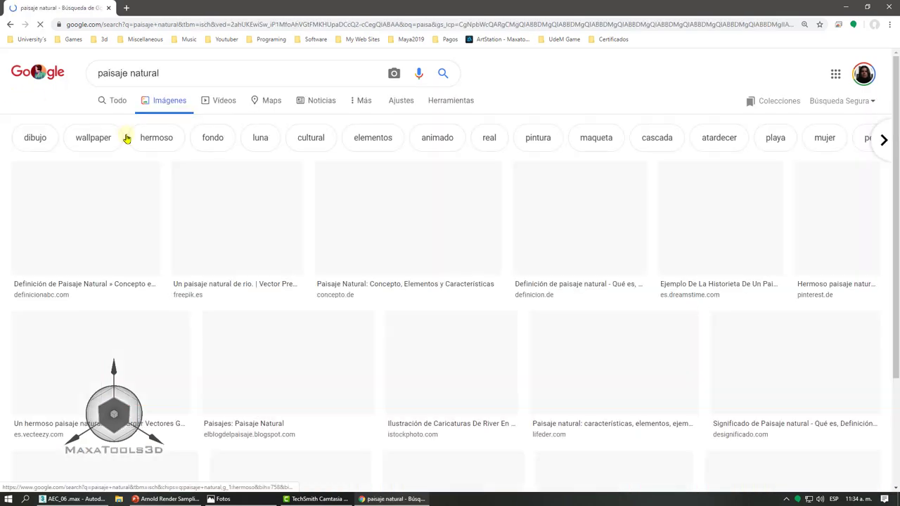
pyautogui.scroll(-2, 351, 130)
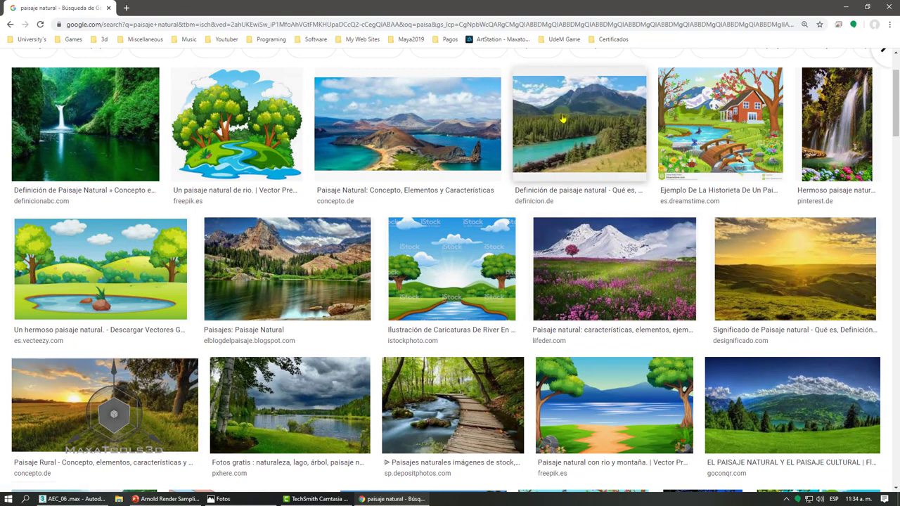
pyautogui.click(588, 117)
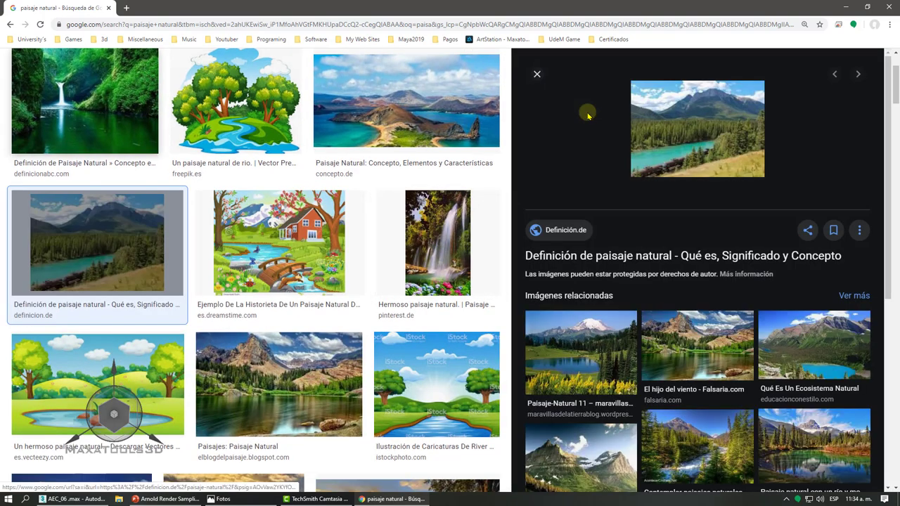
pyautogui.scroll(2, 582, 115)
# Filter results to Large images and open the pxhere lake photo's page
pyautogui.click(448, 101)
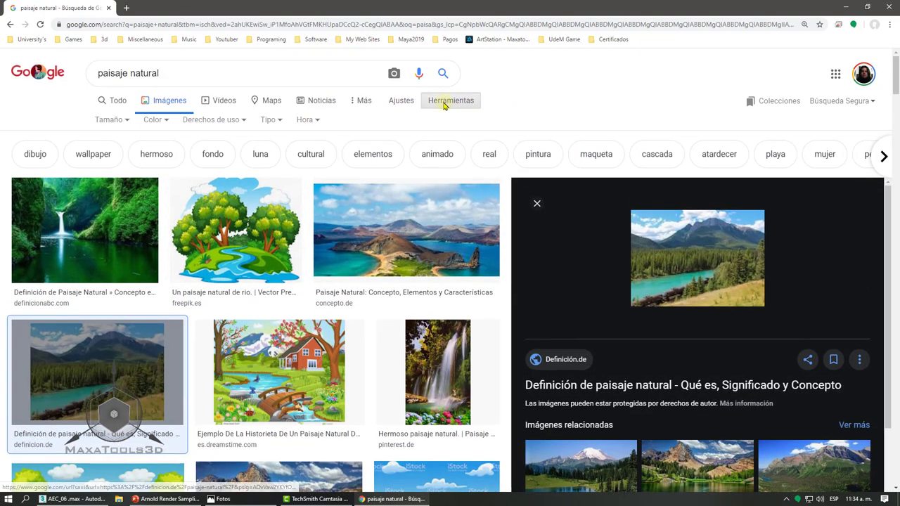
pyautogui.click(122, 126)
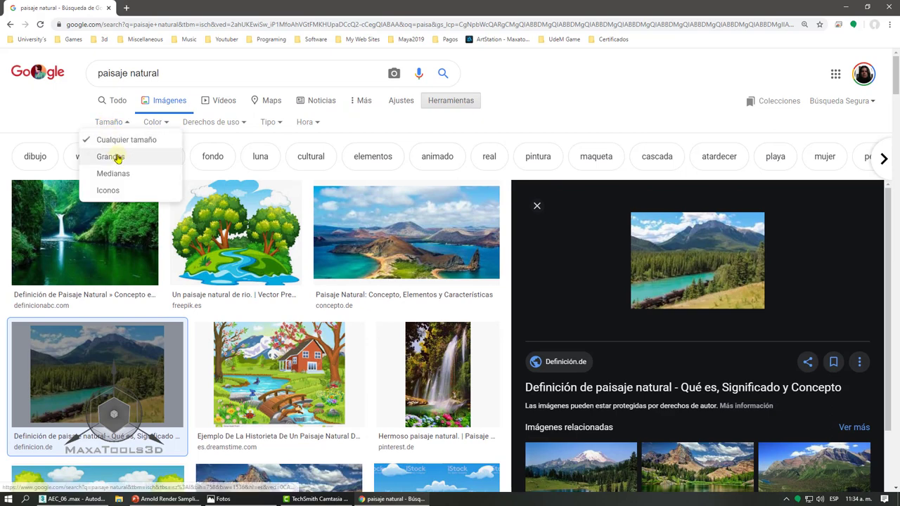
pyautogui.click(121, 156)
pyautogui.click(505, 232)
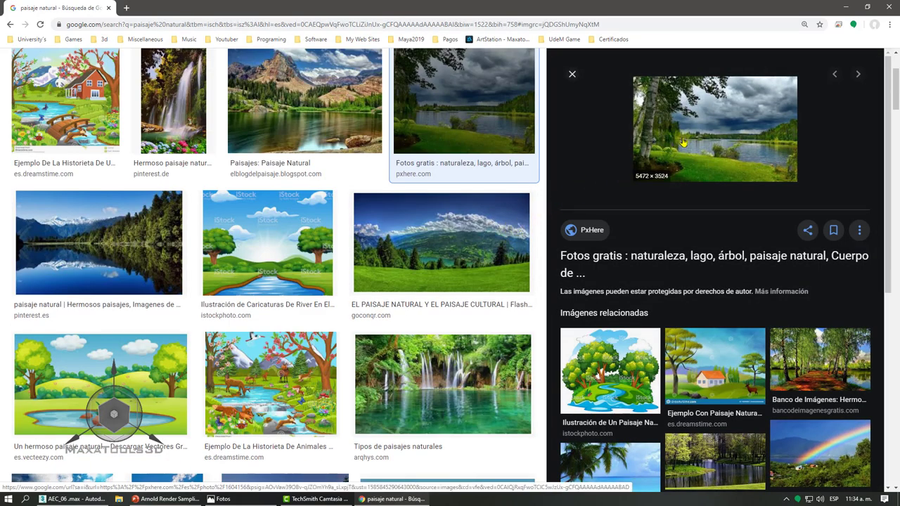
pyautogui.rightClick(667, 118)
pyautogui.click(667, 116)
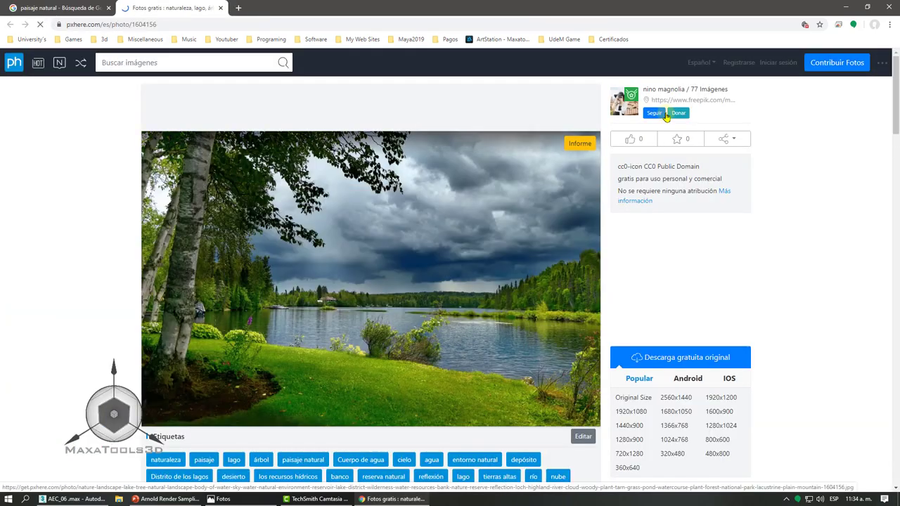
# Save the lake photo to Escritorio, then reopen 3ds Max's Environment Map browser
pyautogui.rightClick(387, 228)
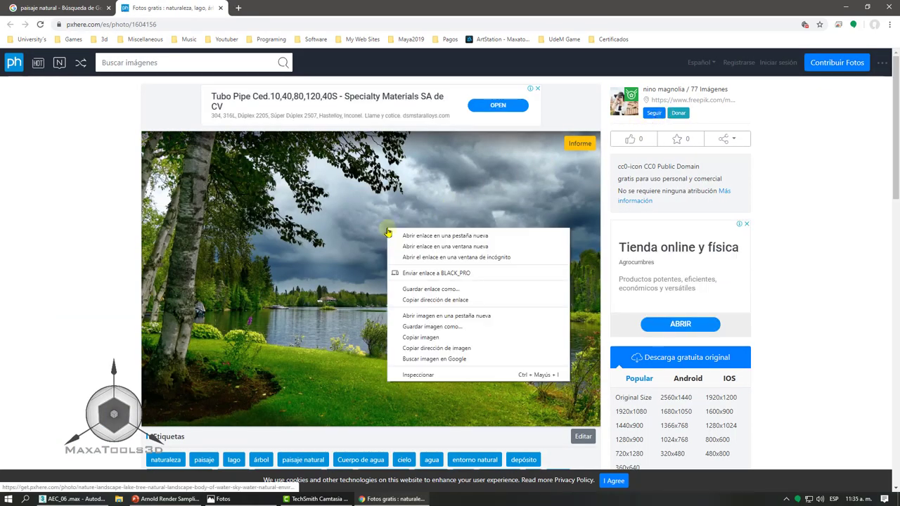
pyautogui.click(441, 327)
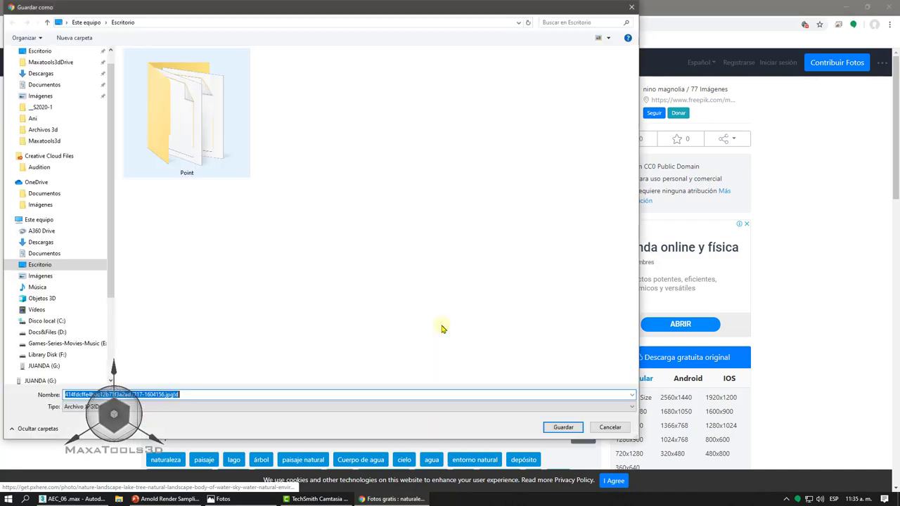
pyautogui.click(43, 52)
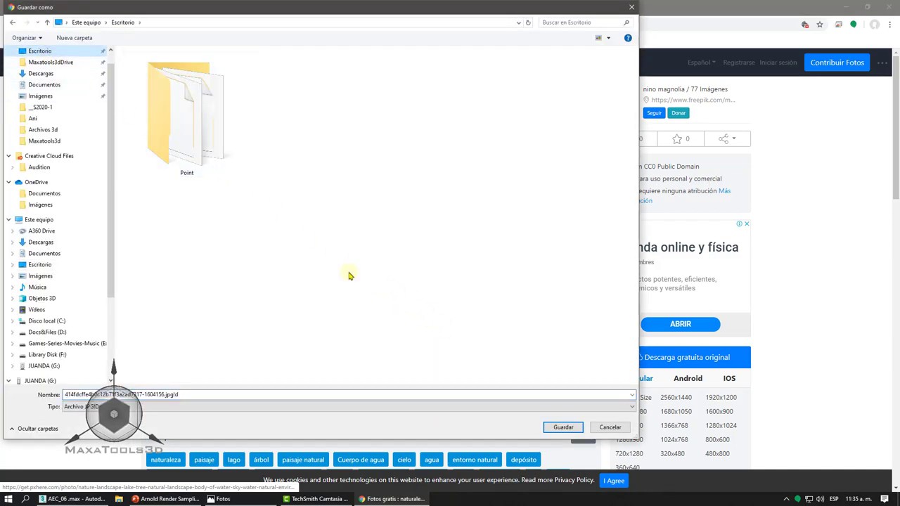
pyautogui.click(563, 428)
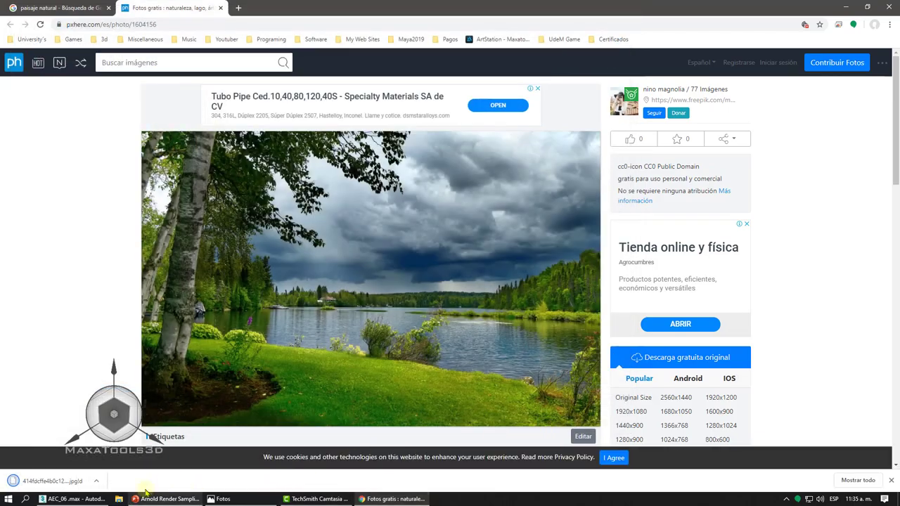
pyautogui.click(77, 499)
pyautogui.click(311, 140)
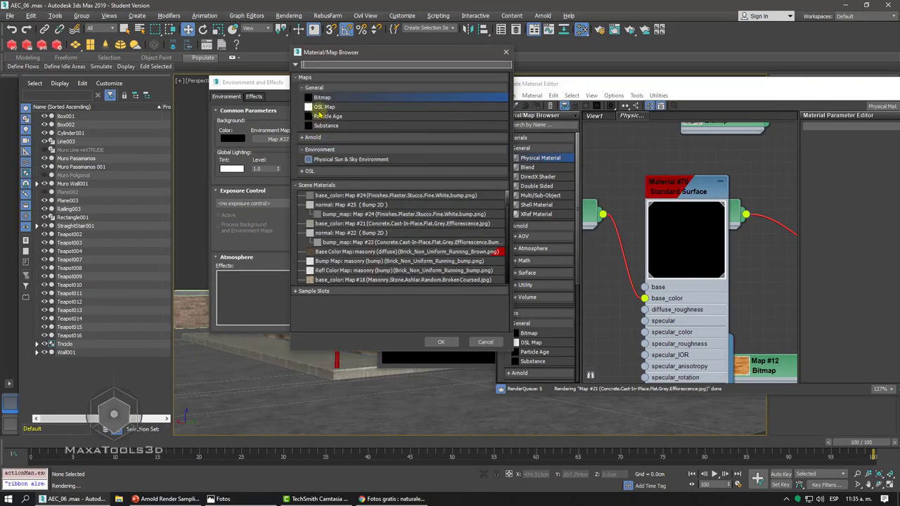
# Choose Bitmap and browse to the desktop, checking the Captura2.JPG file there
pyautogui.doubleClick(323, 99)
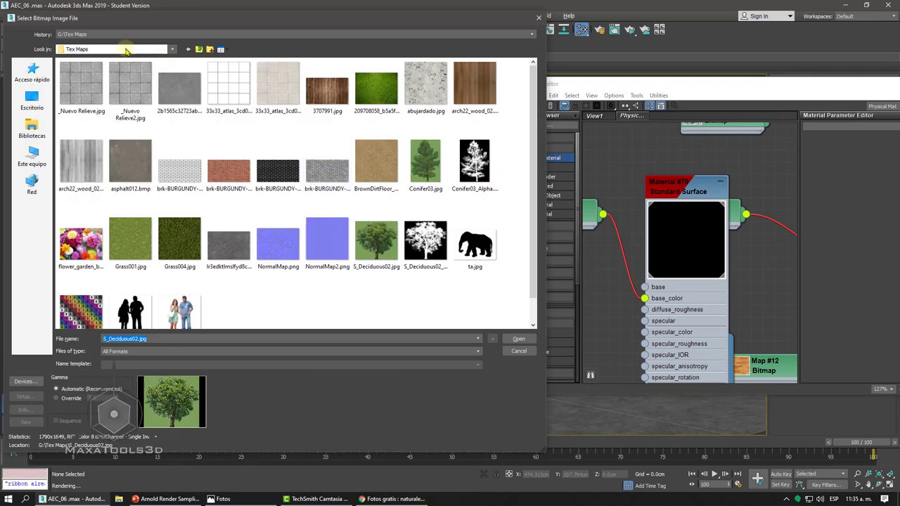
pyautogui.click(79, 49)
pyautogui.click(84, 66)
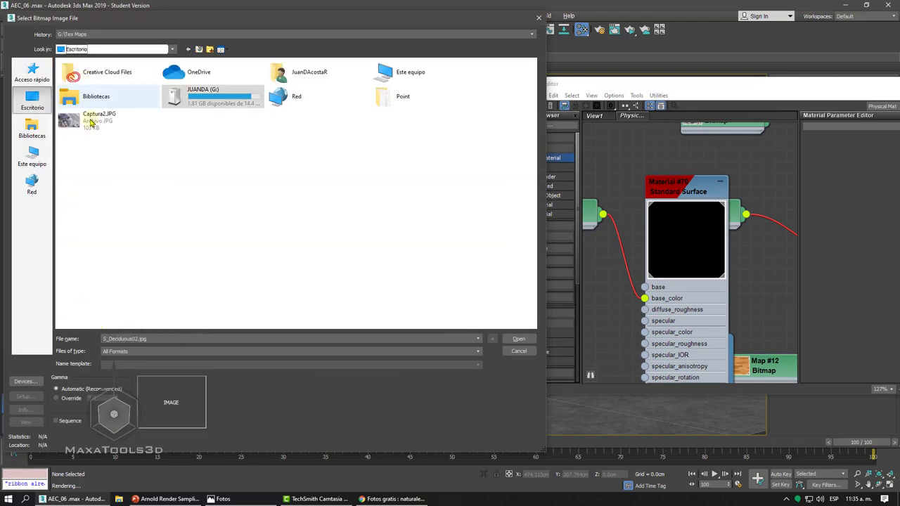
pyautogui.click(99, 119)
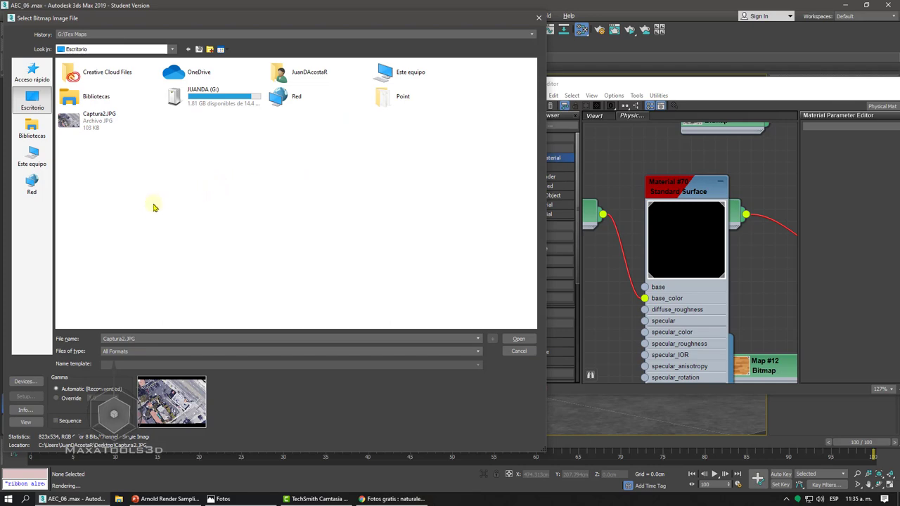
# Re-save the lake photo from Chrome to the desktop with a .jpg extension
pyautogui.click(395, 500)
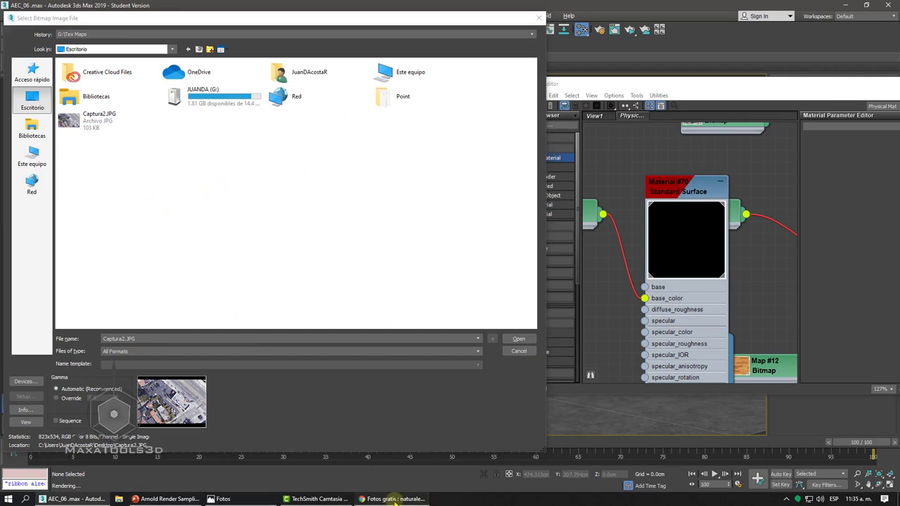
pyautogui.rightClick(336, 221)
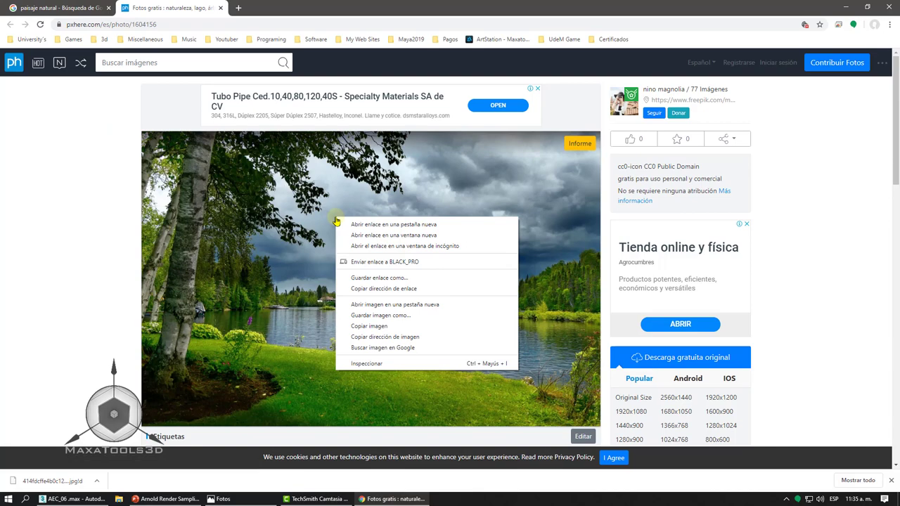
pyautogui.click(398, 315)
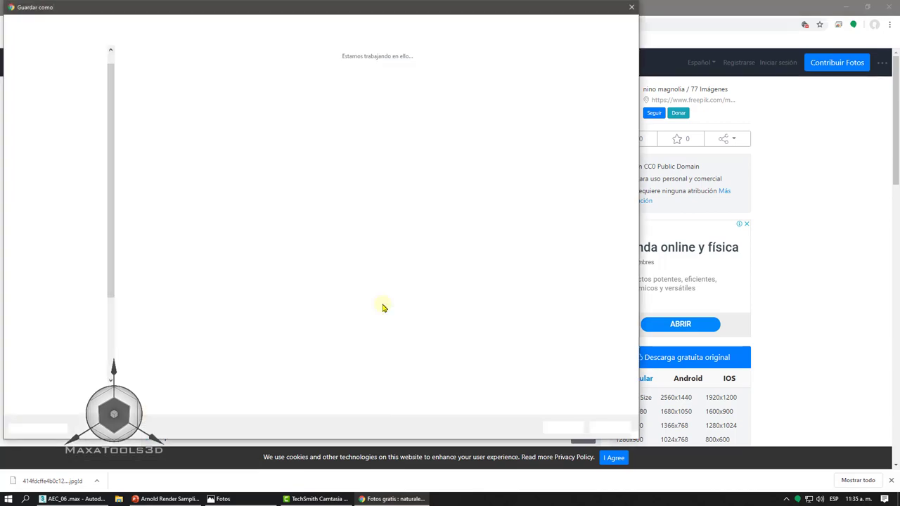
pyautogui.click(179, 394)
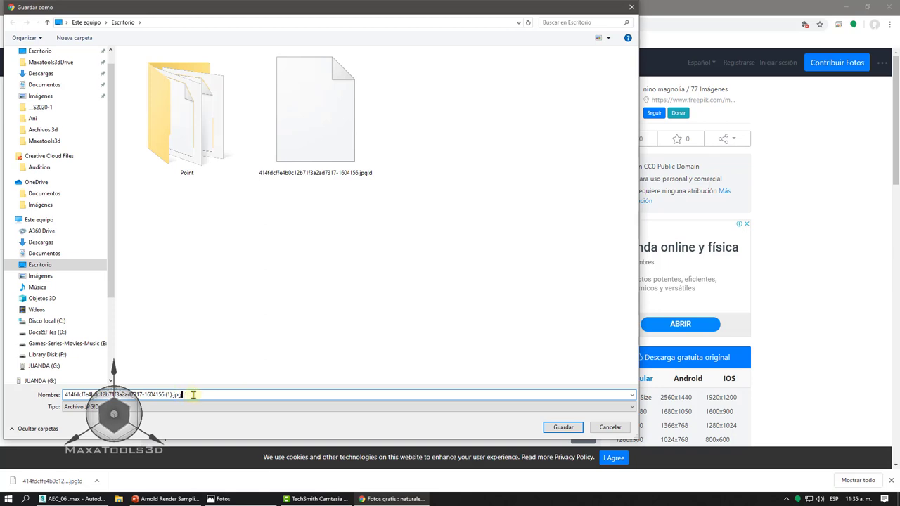
pyautogui.click(563, 427)
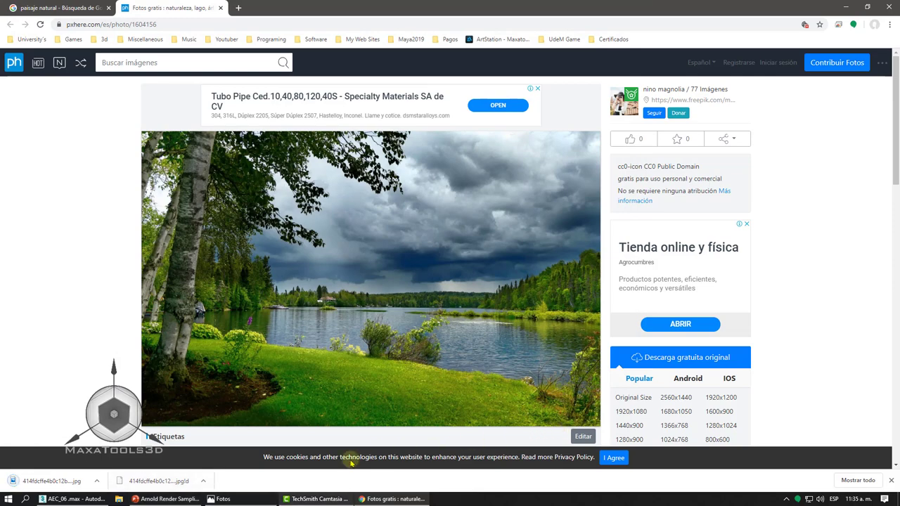
# Select the downloaded lake photo and load it as the environment map
pyautogui.click(73, 499)
pyautogui.click(189, 127)
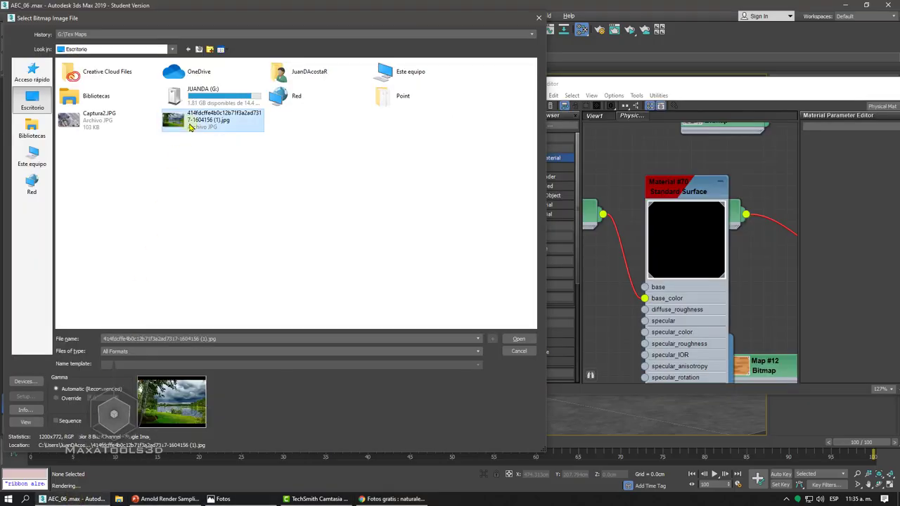
pyautogui.click(518, 339)
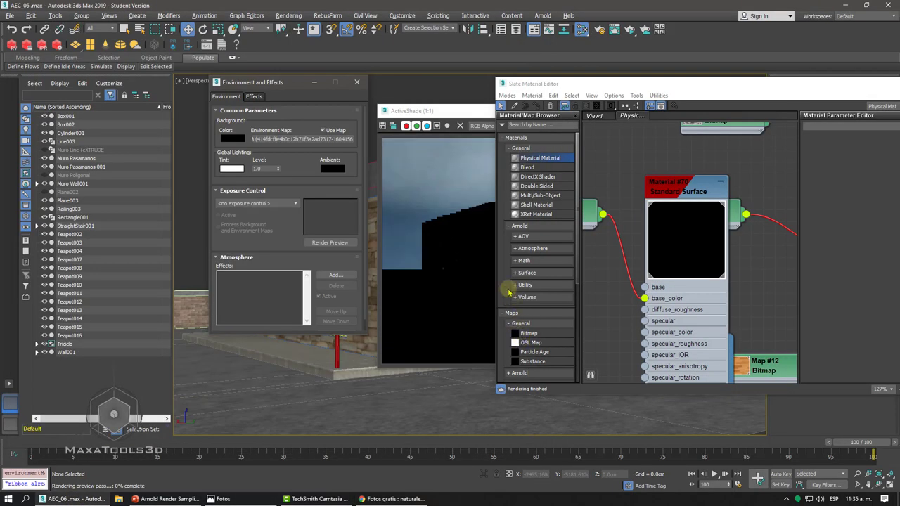
# Maximize and restore the ActiveShade window, moving it to the left
pyautogui.doubleClick(460, 110)
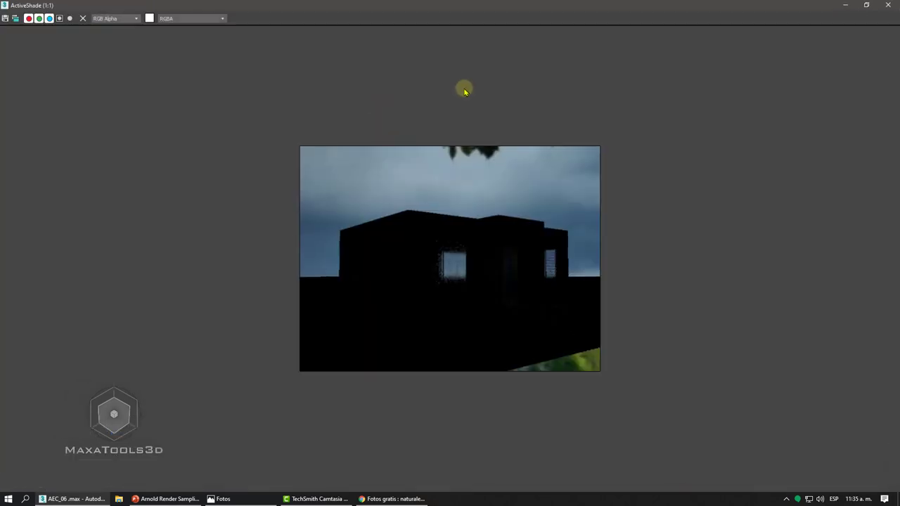
pyautogui.click(867, 6)
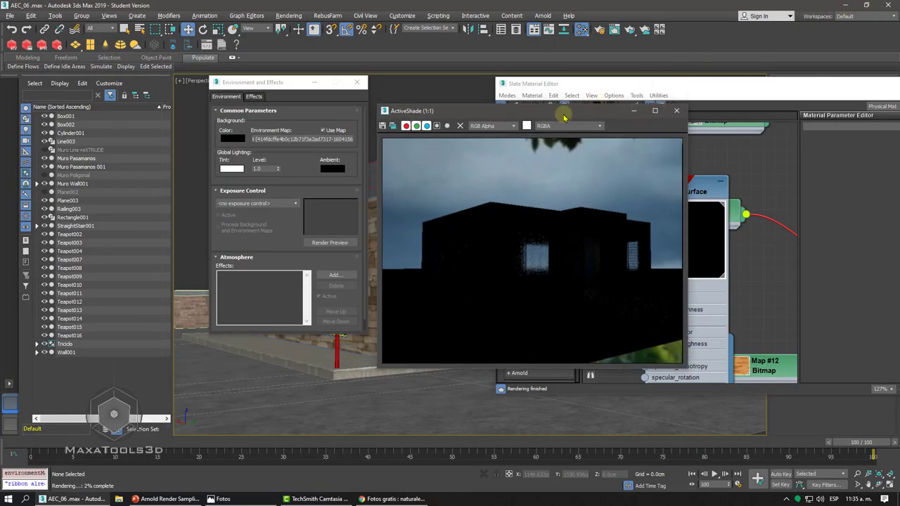
pyautogui.moveTo(565, 98); pyautogui.dragTo(313, 168)
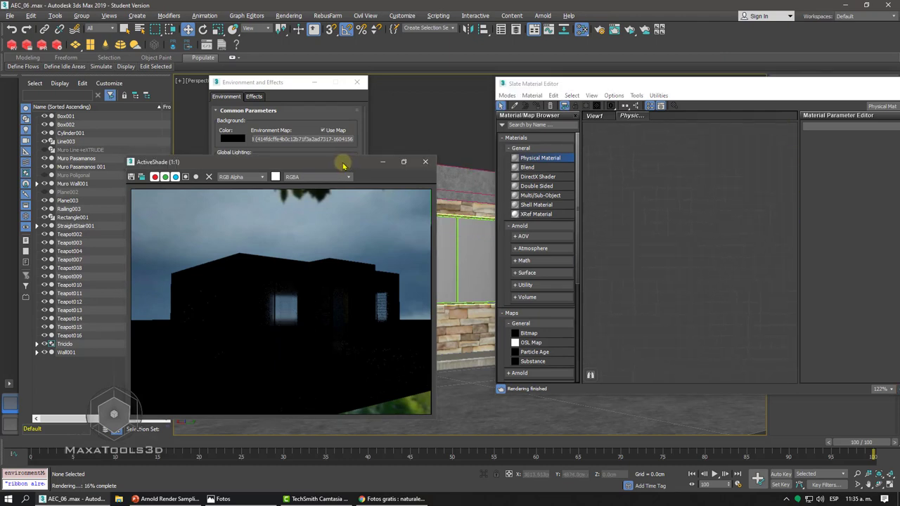
pyautogui.doubleClick(340, 162)
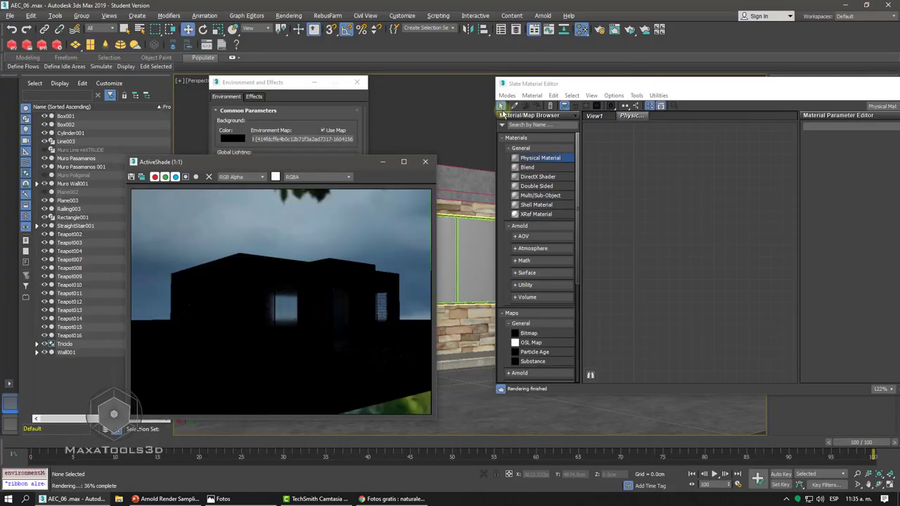
pyautogui.click(866, 5)
# Pan the Perspective view so the house front sits lower, dismissing the no-cameras warning
pyautogui.moveTo(470, 119); pyautogui.dragTo(471, 124, button='middle')
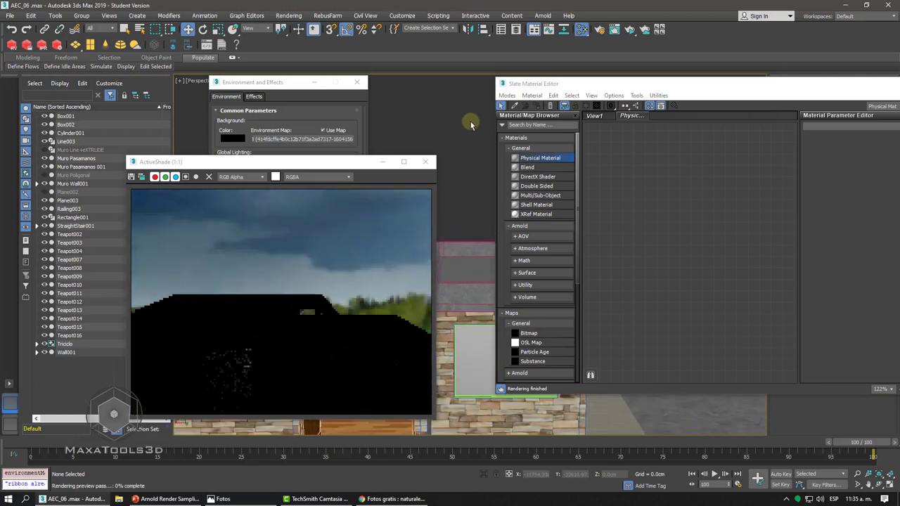
pyautogui.moveTo(466, 157); pyautogui.dragTo(465, 170, button='middle')
pyautogui.scroll(2, 464, 170)
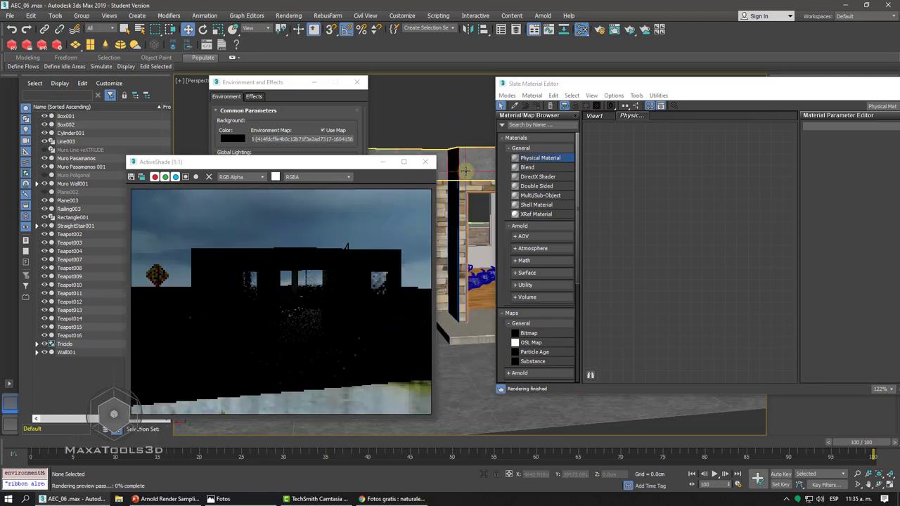
pyautogui.press('c')
pyautogui.click(475, 284)
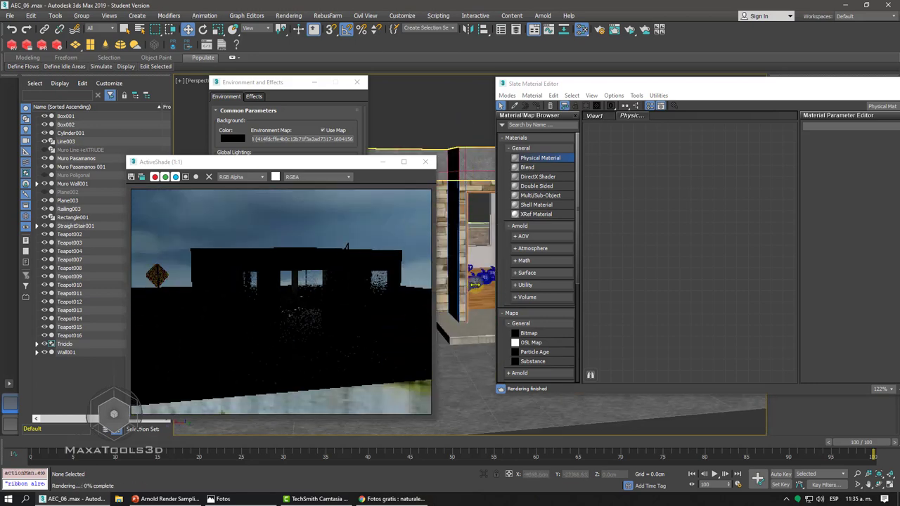
pyautogui.moveTo(475, 288); pyautogui.dragTo(475, 284, button='middle')
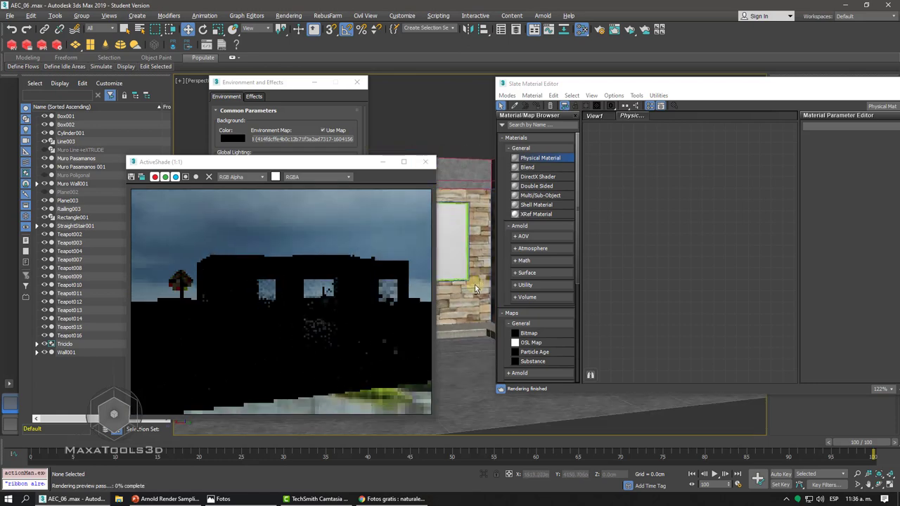
pyautogui.moveTo(474, 283); pyautogui.dragTo(475, 293, button='middle')
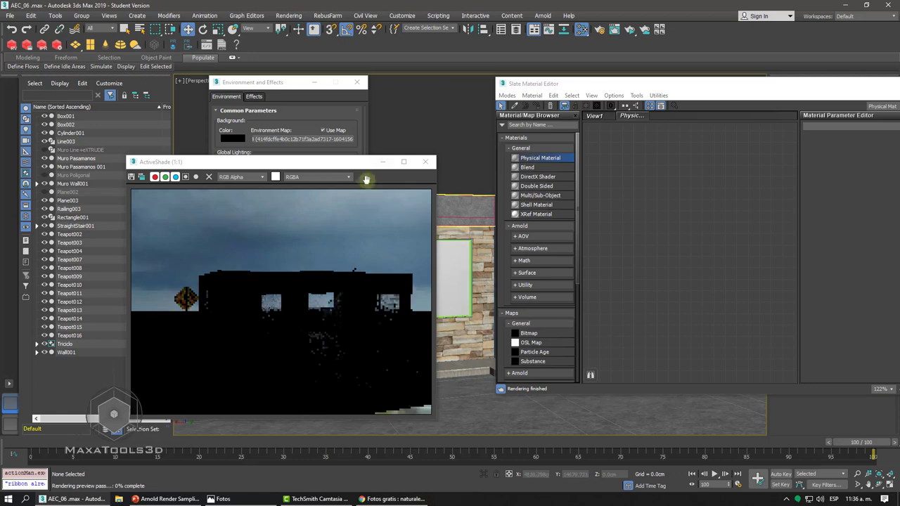
pyautogui.click(403, 162)
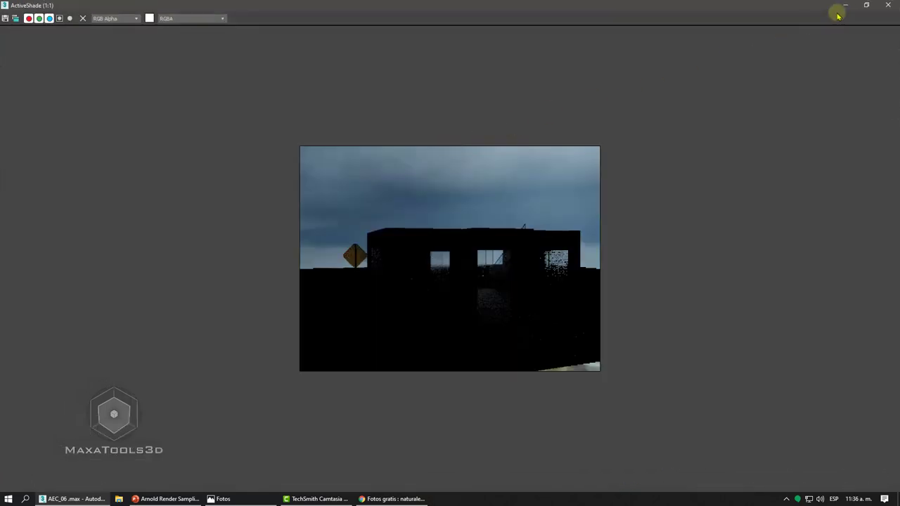
pyautogui.click(865, 7)
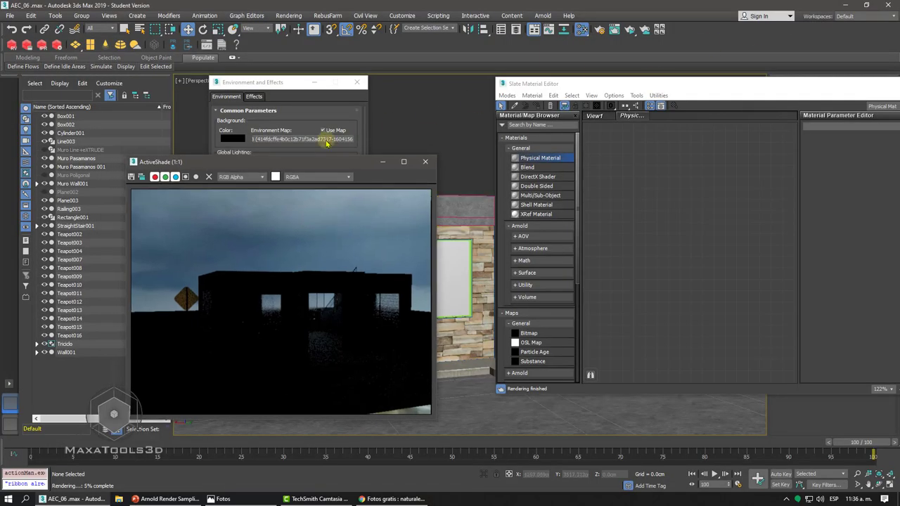
pyautogui.click(401, 141)
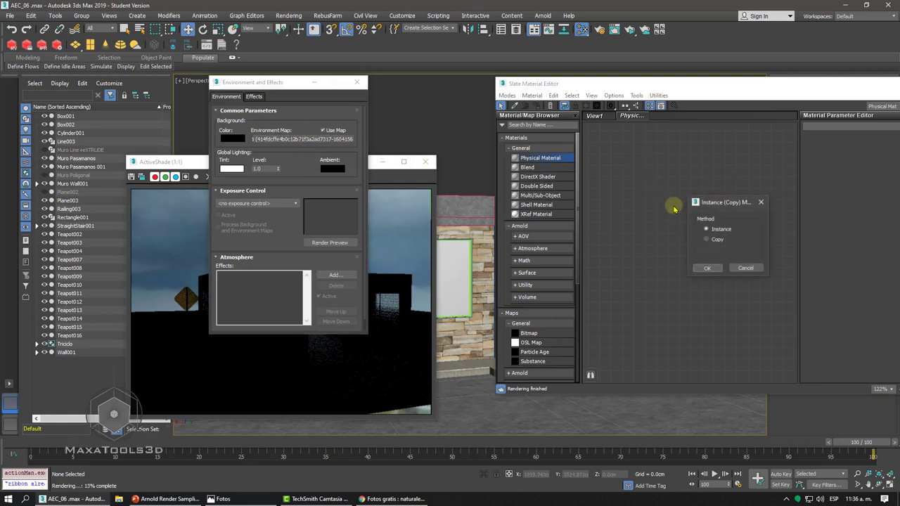
# Instance the lake bitmap into the Slate editor and change its Coordinates mapping to Screen
pyautogui.click(706, 269)
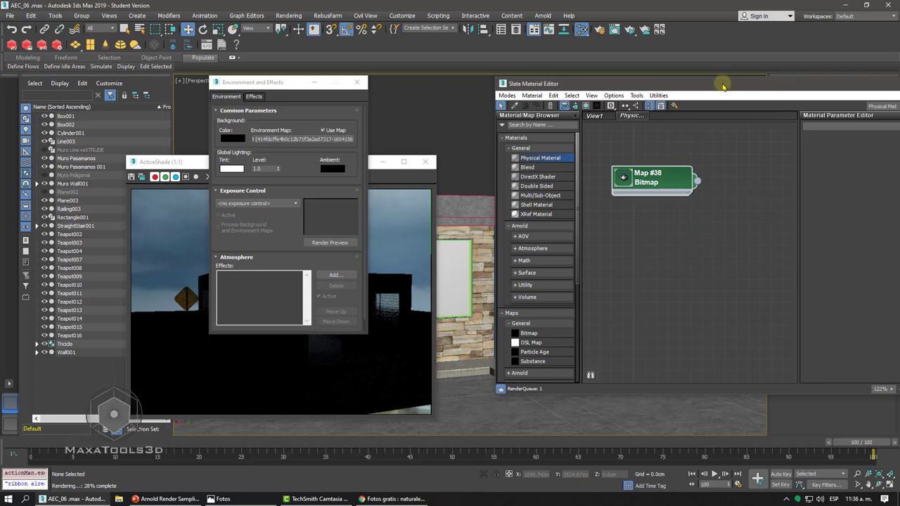
pyautogui.moveTo(693, 90); pyautogui.dragTo(548, 90)
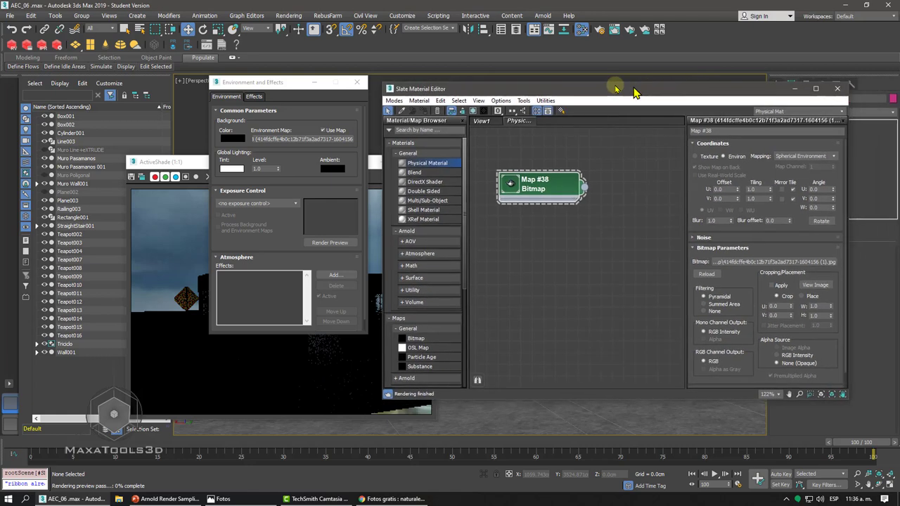
pyautogui.click(759, 153)
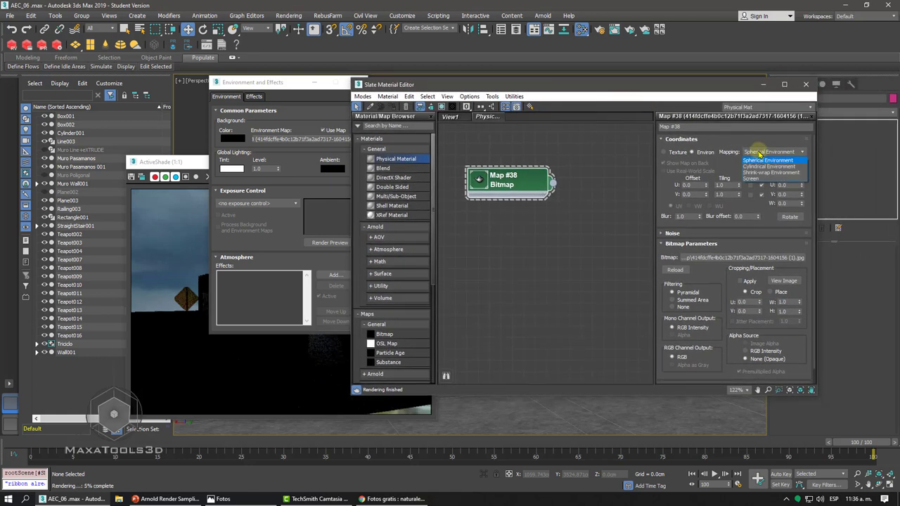
pyautogui.click(752, 178)
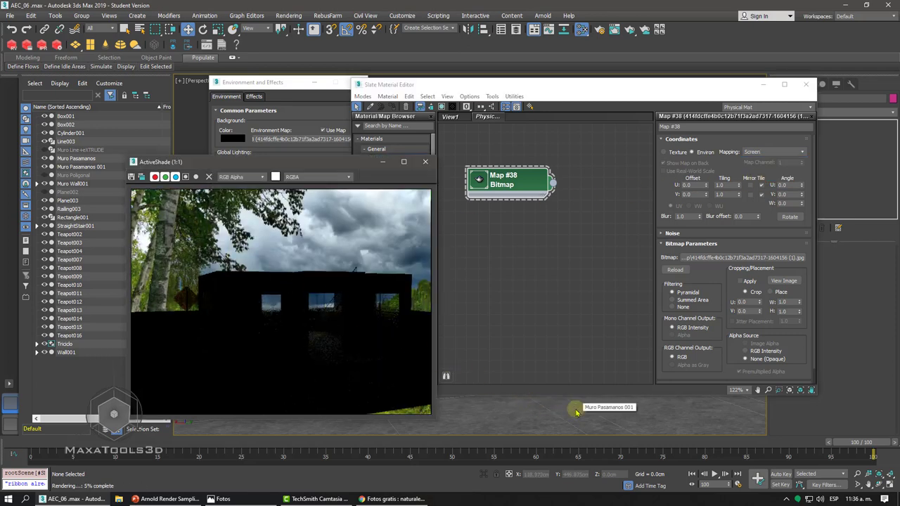
pyautogui.click(780, 85)
# Close the Slate Material Editor and reframe the house in the viewport
pyautogui.click(783, 85)
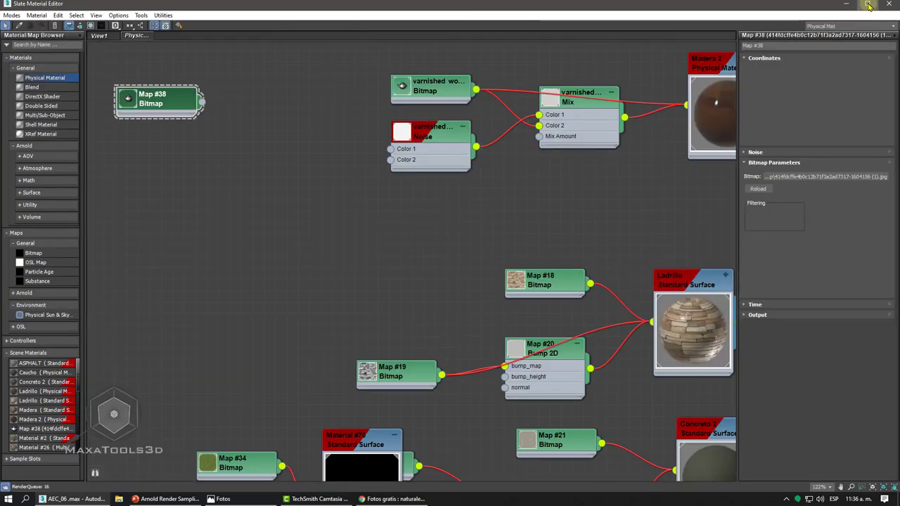
pyautogui.click(869, 6)
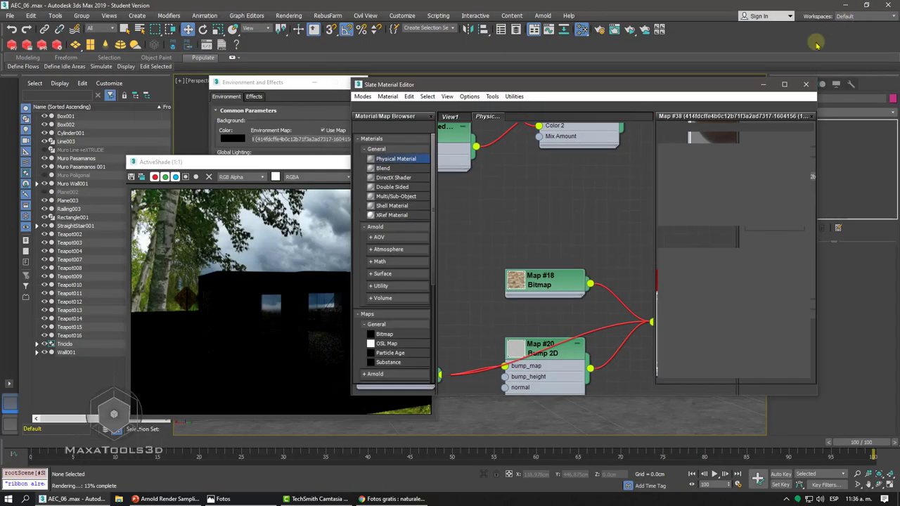
pyautogui.click(763, 40)
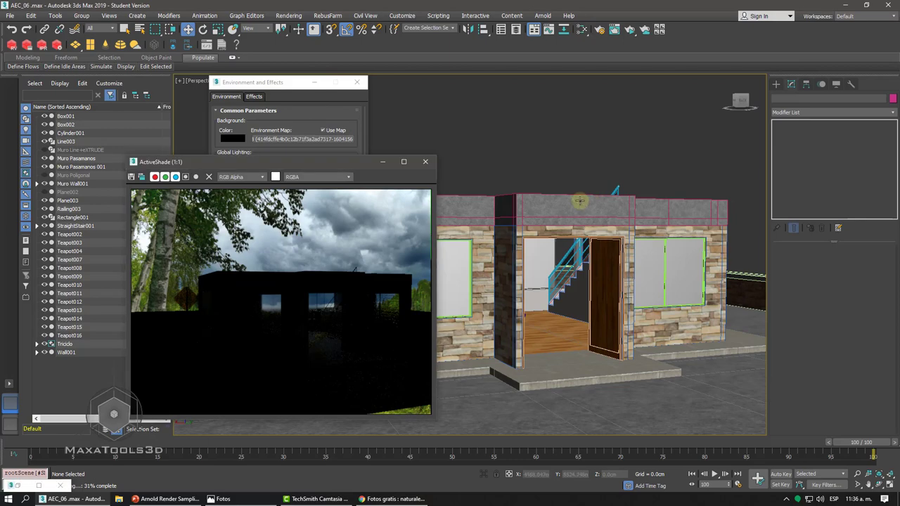
pyautogui.moveTo(592, 196); pyautogui.dragTo(592, 254, button='middle')
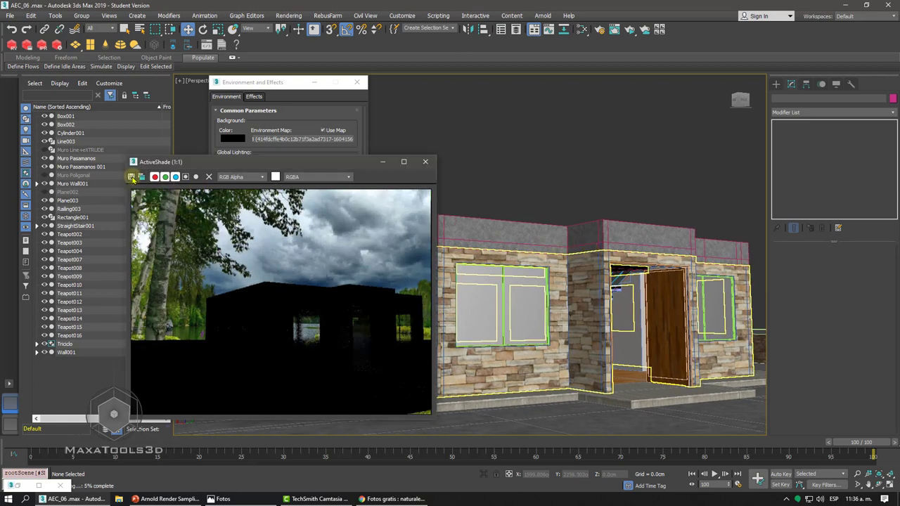
# Cancel the ActiveShade Save Image dialog and bring up the Environment Map button's context menu
pyautogui.click(426, 163)
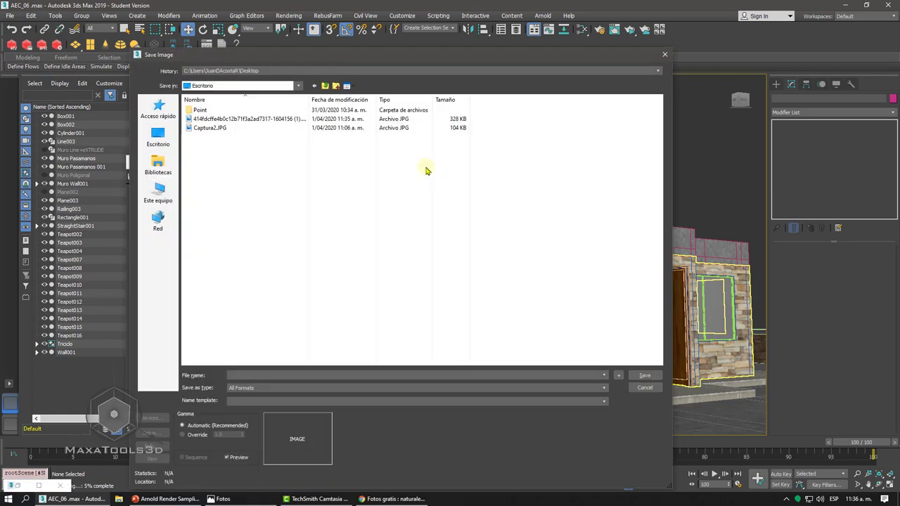
pyautogui.click(253, 388)
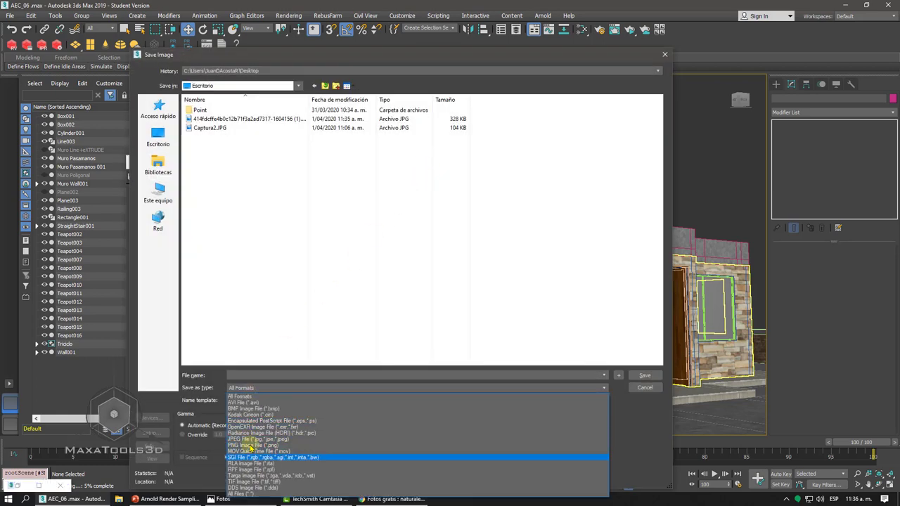
pyautogui.click(664, 55)
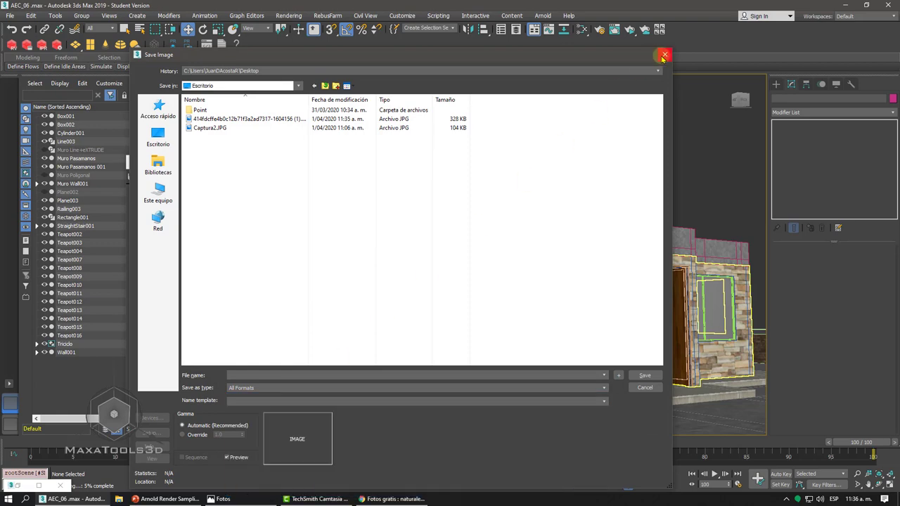
pyautogui.click(664, 54)
pyautogui.rightClick(343, 140)
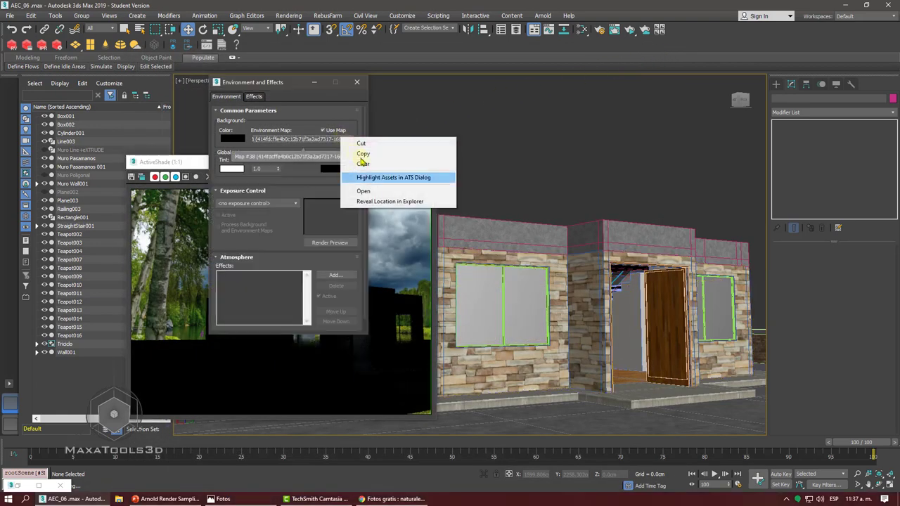
# Clear the environment map to None, close ActiveShade and Environment and Effects, and orbit to a corner view
pyautogui.click(362, 164)
pyautogui.click(423, 164)
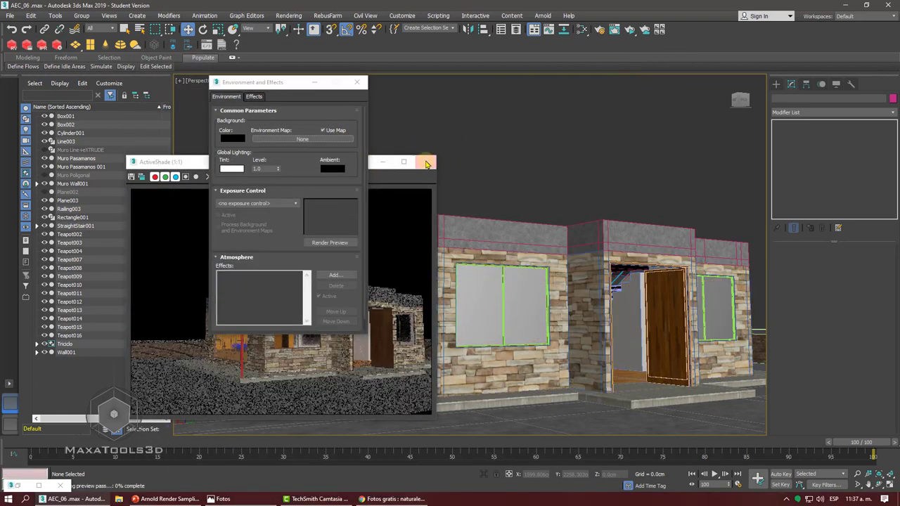
pyautogui.click(356, 82)
pyautogui.scroll(-3, 356, 83)
pyautogui.moveTo(356, 83)
pyautogui.keyDown('alt'); pyautogui.mouseDown(button='middle')
pyautogui.moveTo(426, 253)
pyautogui.moveTo(411, 259)
pyautogui.moveTo(462, 242)
pyautogui.mouseUp(button='middle'); pyautogui.keyUp('alt')
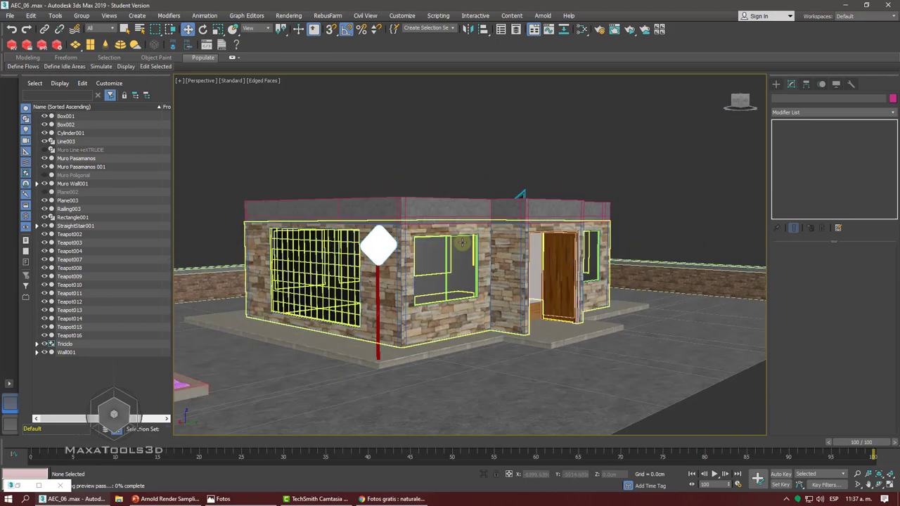
# Reopen Environment and Effects from the Rendering menu and move it off the house
pyautogui.click(776, 84)
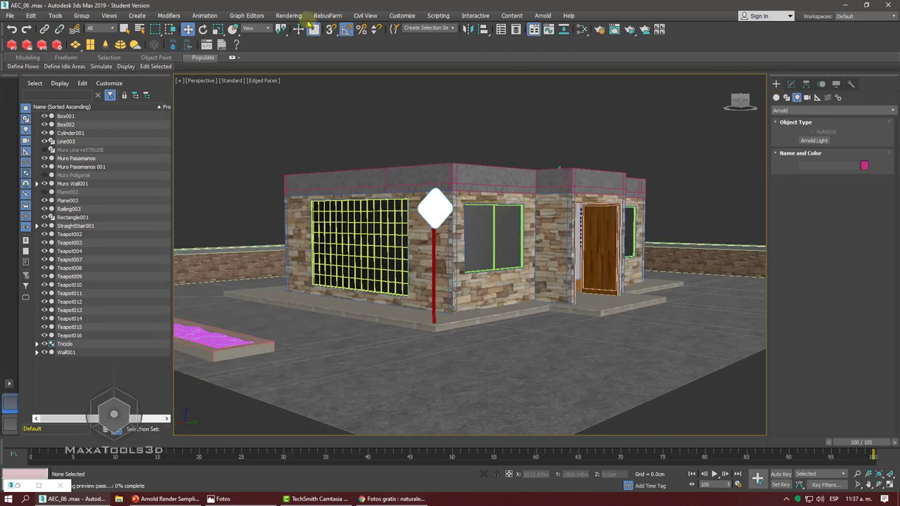
pyautogui.click(287, 15)
pyautogui.click(314, 138)
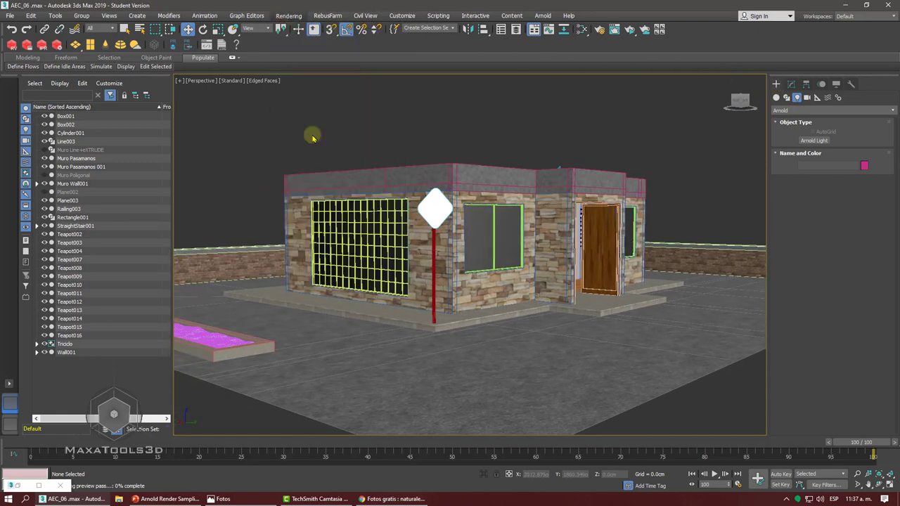
pyautogui.moveTo(274, 85); pyautogui.dragTo(638, 71)
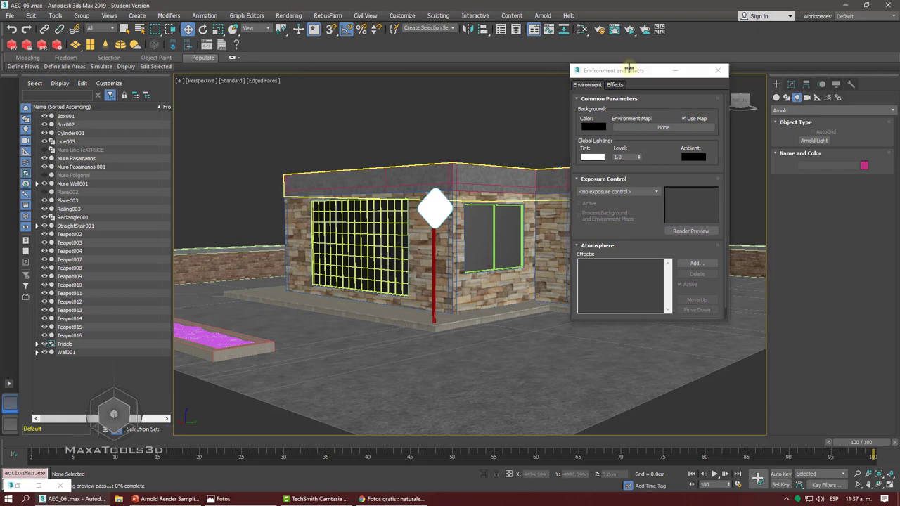
pyautogui.moveTo(599, 70); pyautogui.dragTo(624, 73)
# Zoom in on the house corner, select the diamond sign on the pole, and show Camera creation types
pyautogui.moveTo(455, 152); pyautogui.dragTo(446, 164, button='middle')
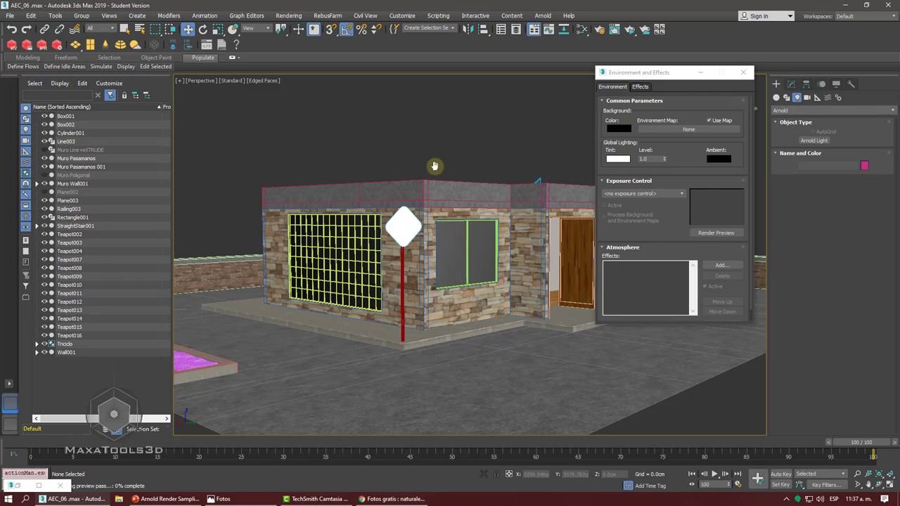
pyautogui.scroll(1, 430, 165)
pyautogui.scroll(1, 430, 166)
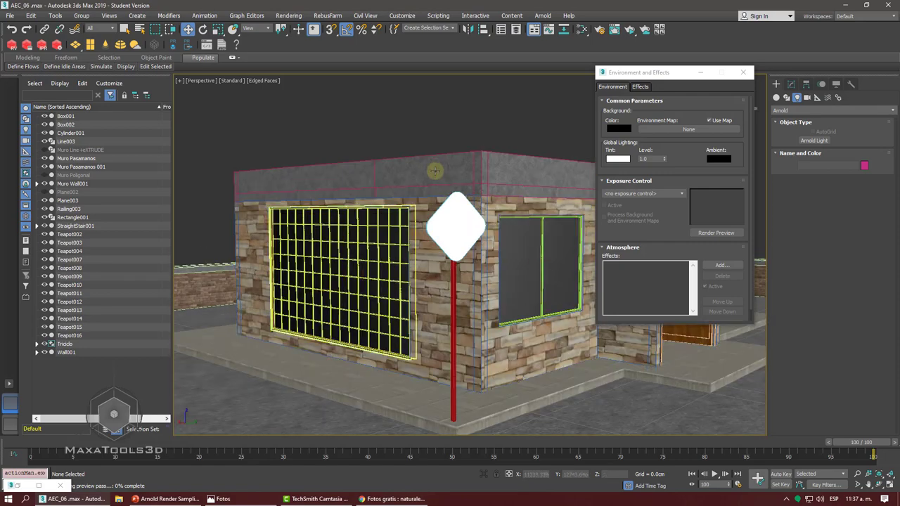
pyautogui.scroll(1, 432, 168)
pyautogui.keyDown('alt'); pyautogui.moveTo(436, 195); pyautogui.dragTo(415, 209, button='middle'); pyautogui.keyUp('alt')
pyautogui.click(394, 201)
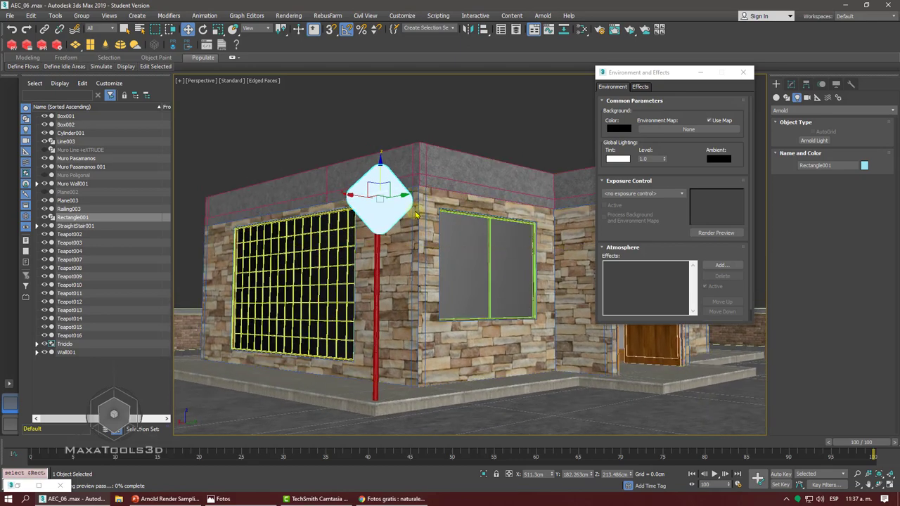
pyautogui.moveTo(631, 72); pyautogui.dragTo(650, 278)
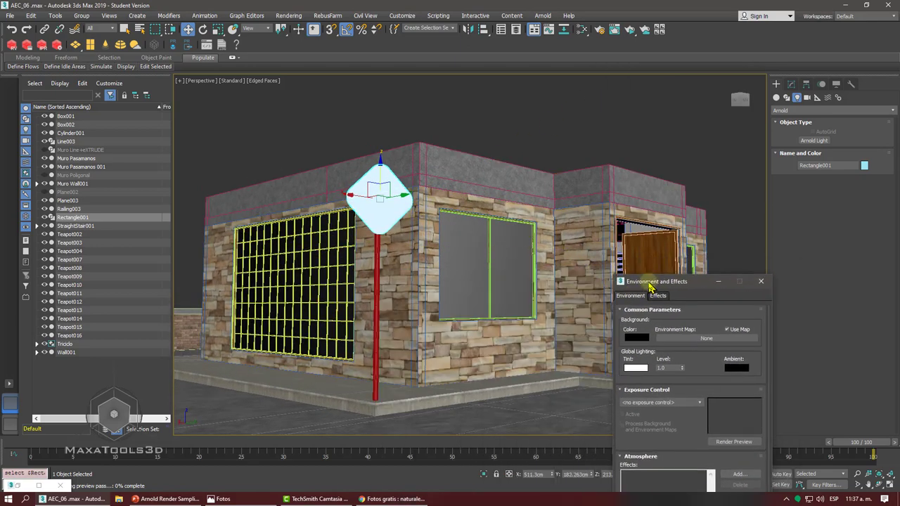
pyautogui.click(807, 97)
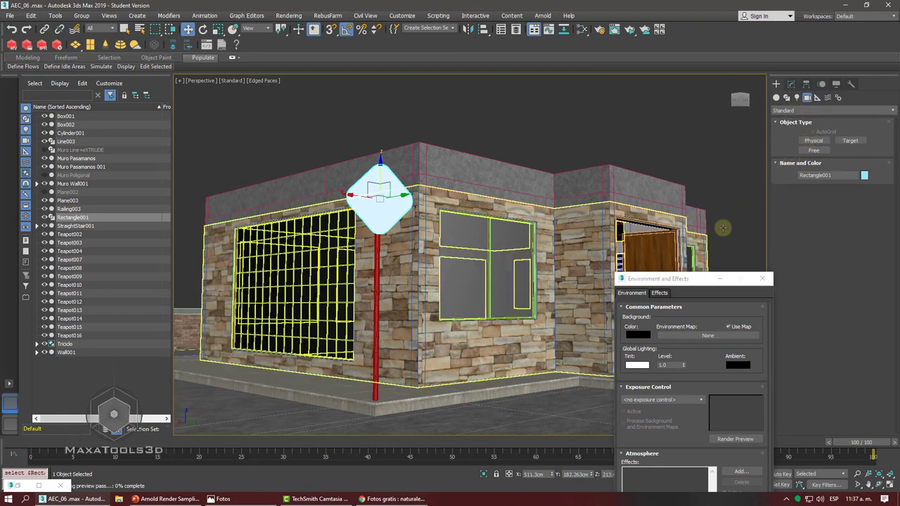
# Create PhysCamera001 with its target from the Perspective view using Ctrl+C
pyautogui.click(675, 279)
pyautogui.moveTo(675, 279); pyautogui.dragTo(715, 188)
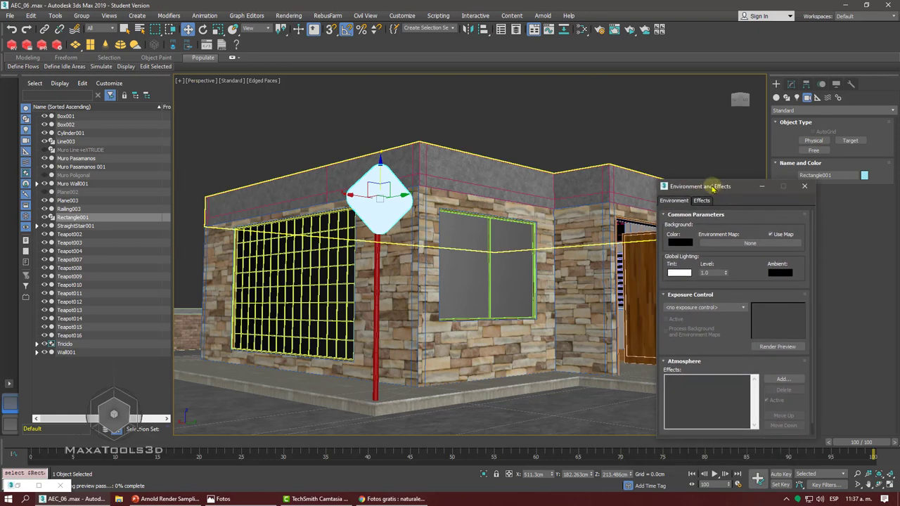
pyautogui.moveTo(712, 188); pyautogui.dragTo(644, 118)
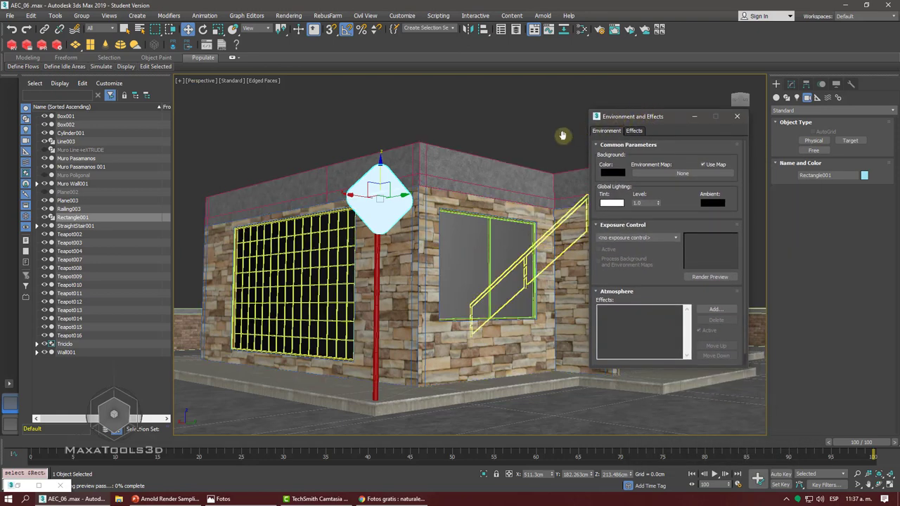
pyautogui.hotkey('ctrl', 'c')
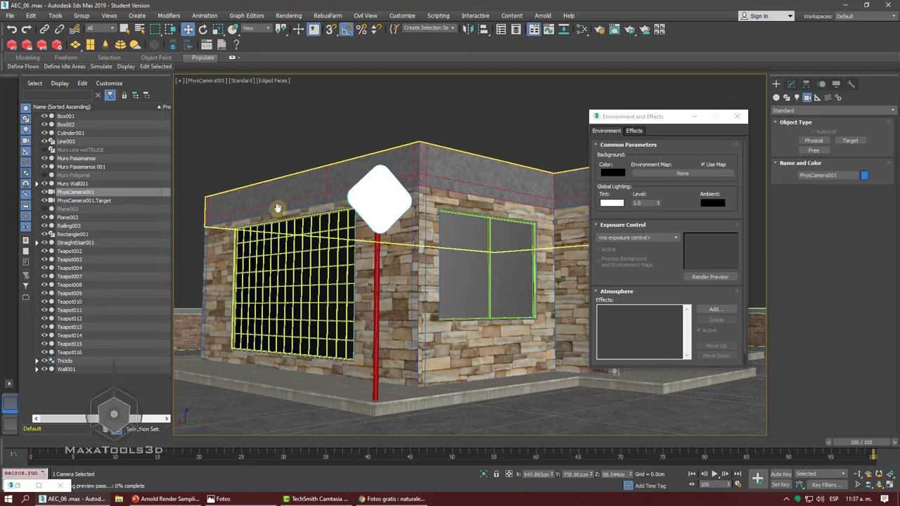
pyautogui.click(205, 80)
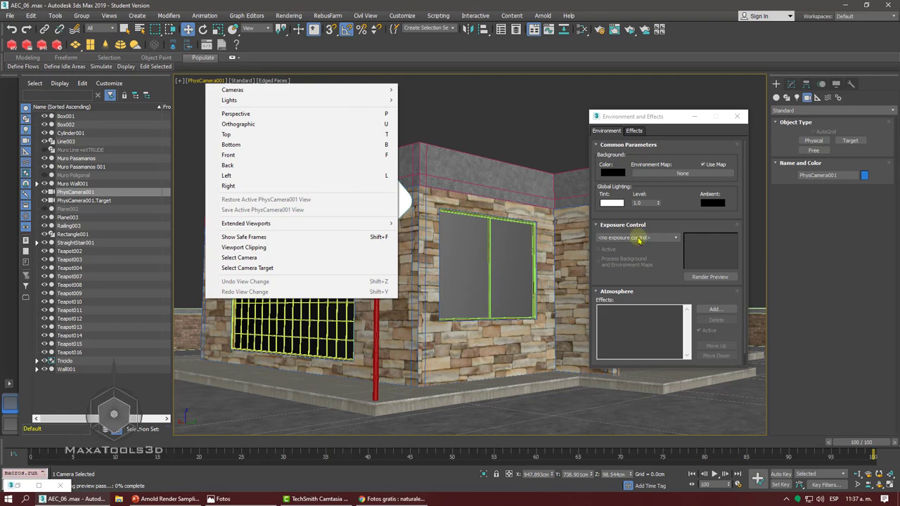
pyautogui.click(625, 121)
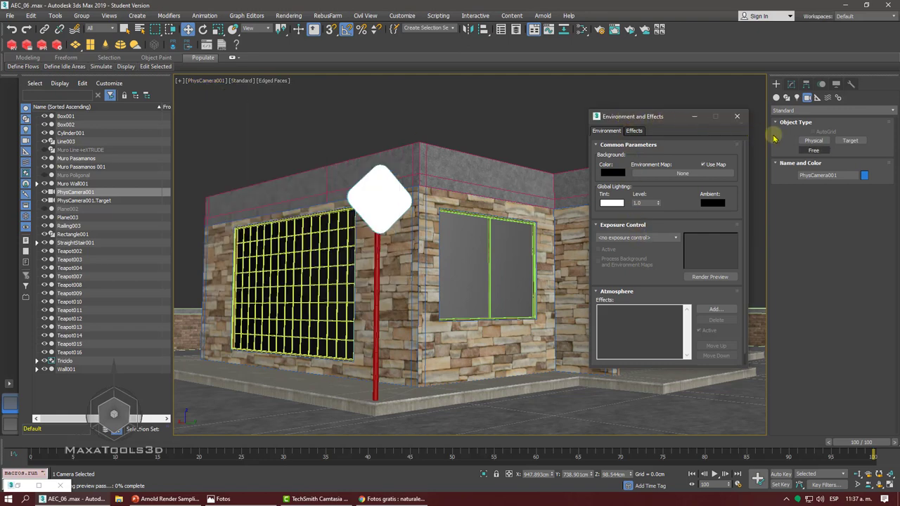
# Cancel placing another physical camera and turn off exposure control in the list
pyautogui.click(814, 140)
pyautogui.click(814, 140)
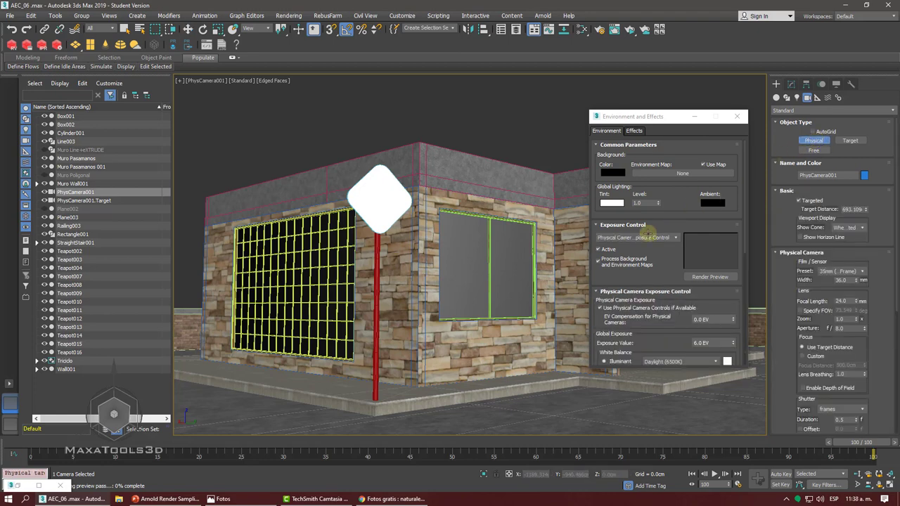
pyautogui.rightClick(489, 271)
pyautogui.click(650, 238)
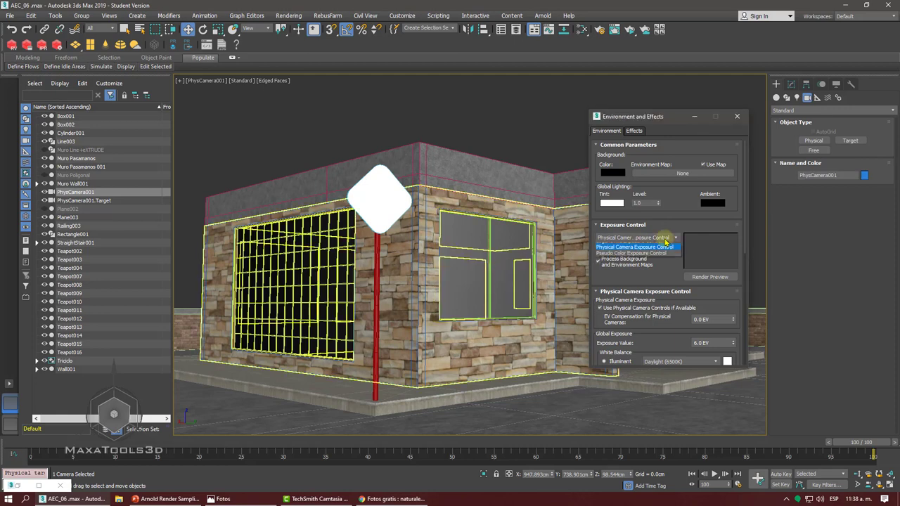
pyautogui.click(651, 247)
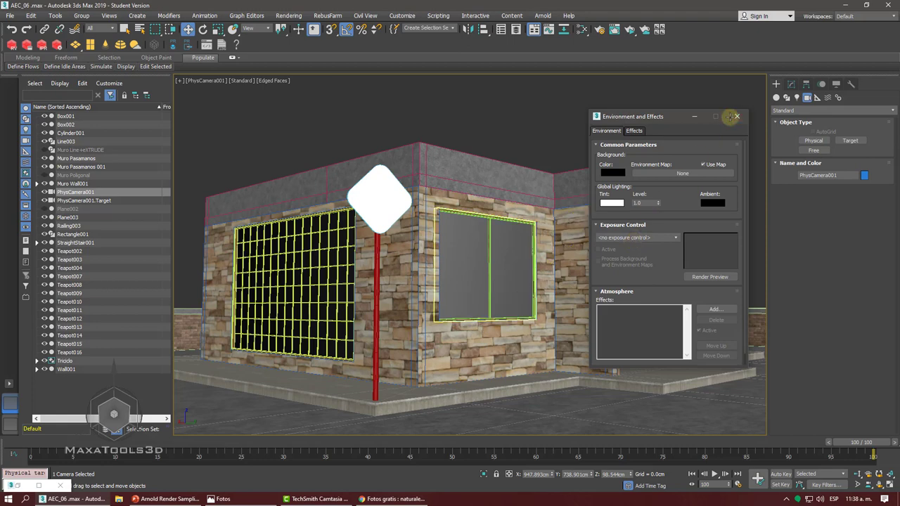
# Select PhysCamera001 through the viewport label menu and scroll to its Exposure rollout
pyautogui.click(208, 82)
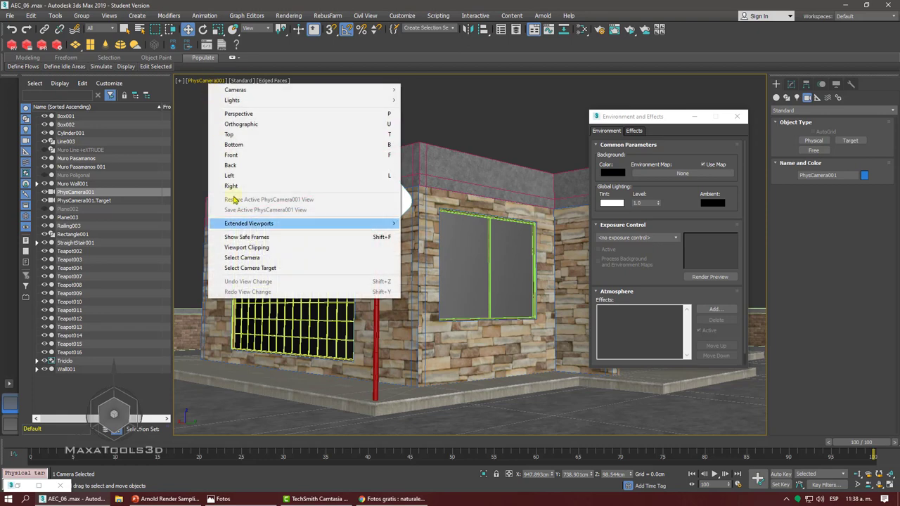
pyautogui.click(246, 257)
pyautogui.click(790, 85)
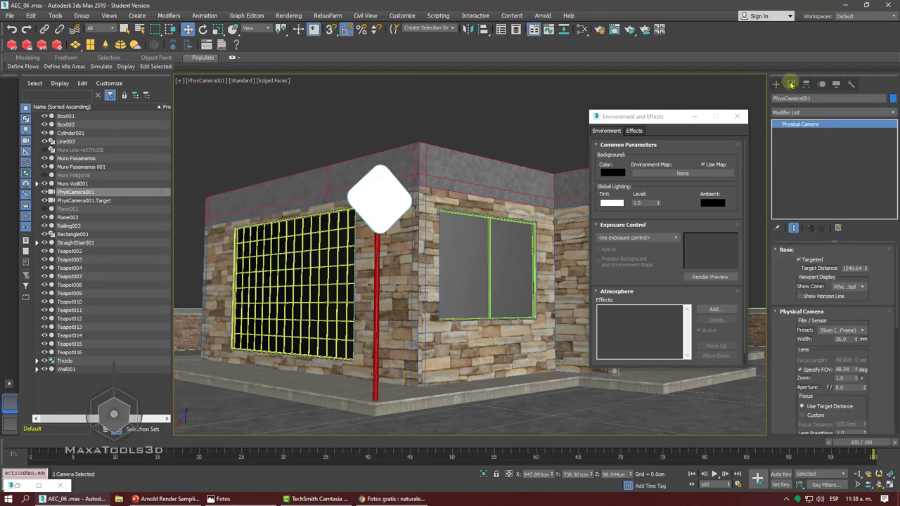
pyautogui.scroll(-3, 790, 284)
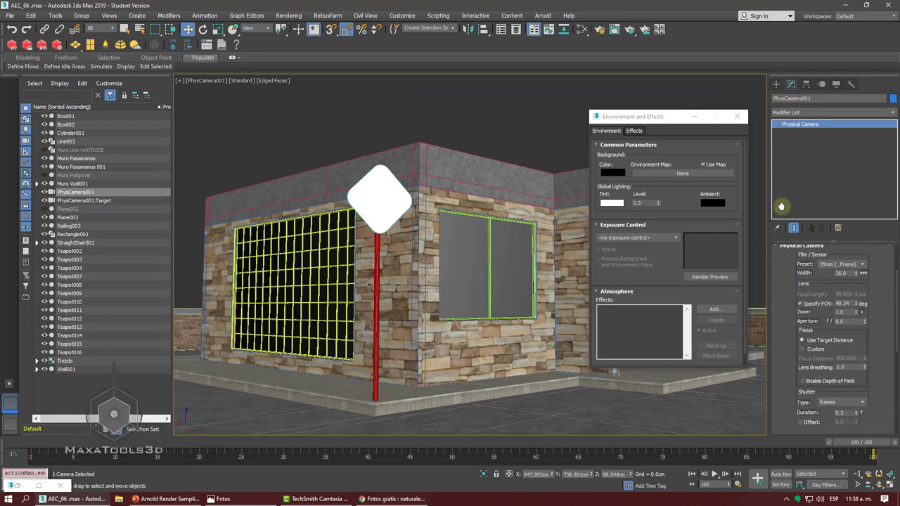
pyautogui.scroll(-3, 790, 284)
pyautogui.scroll(-3, 790, 285)
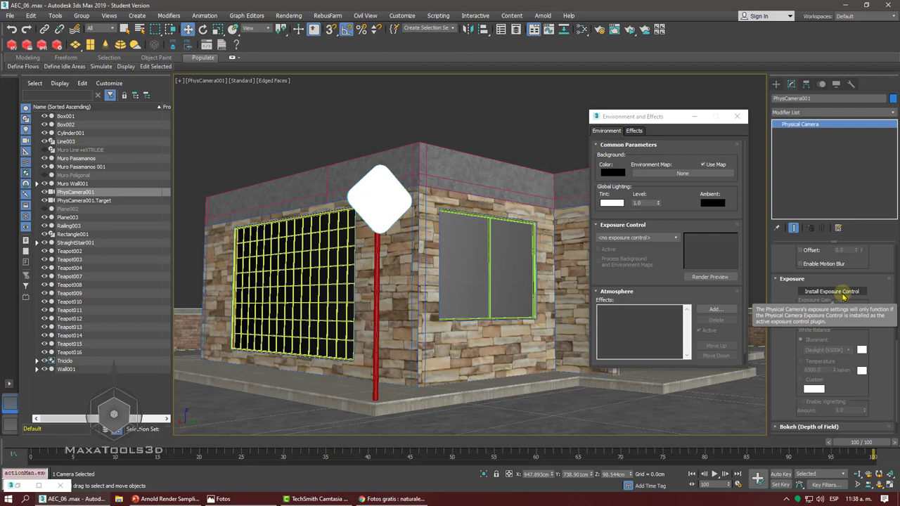
# Install the camera's exposure control, keeping Physical Camera Exposure Control as the type
pyautogui.click(842, 297)
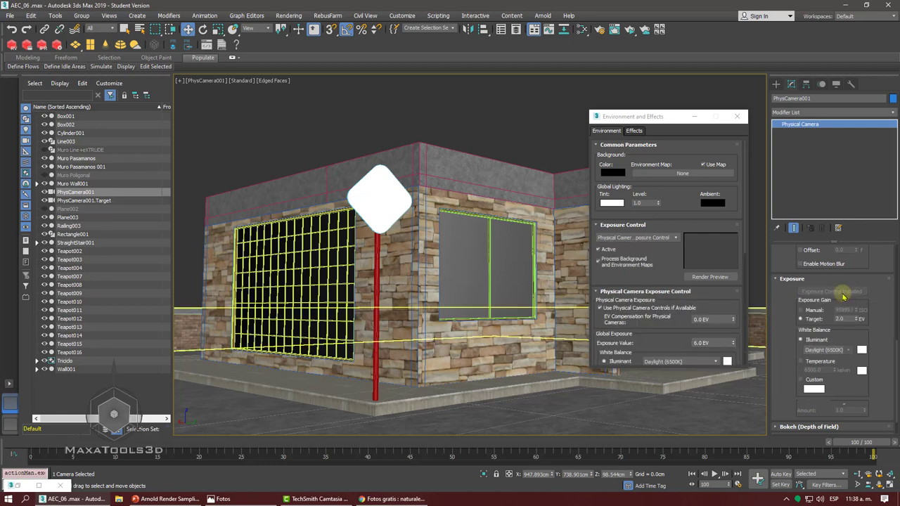
pyautogui.click(650, 239)
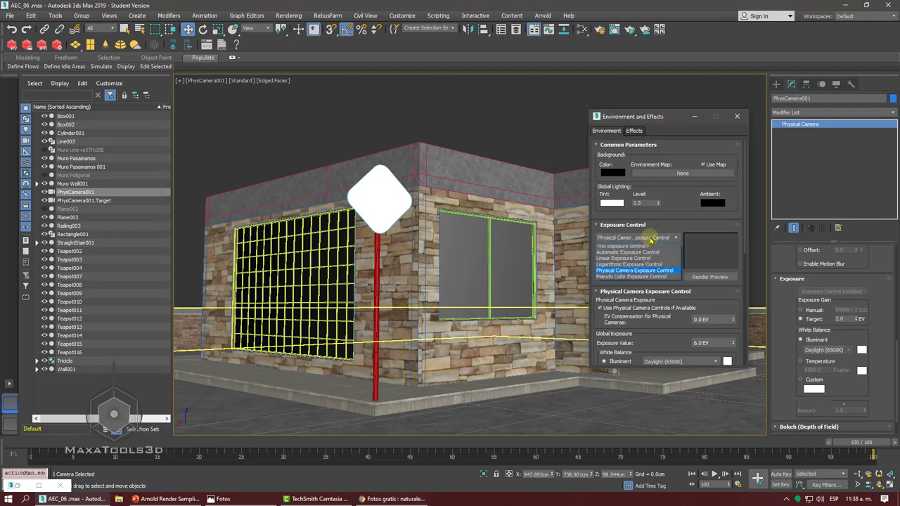
pyautogui.click(650, 239)
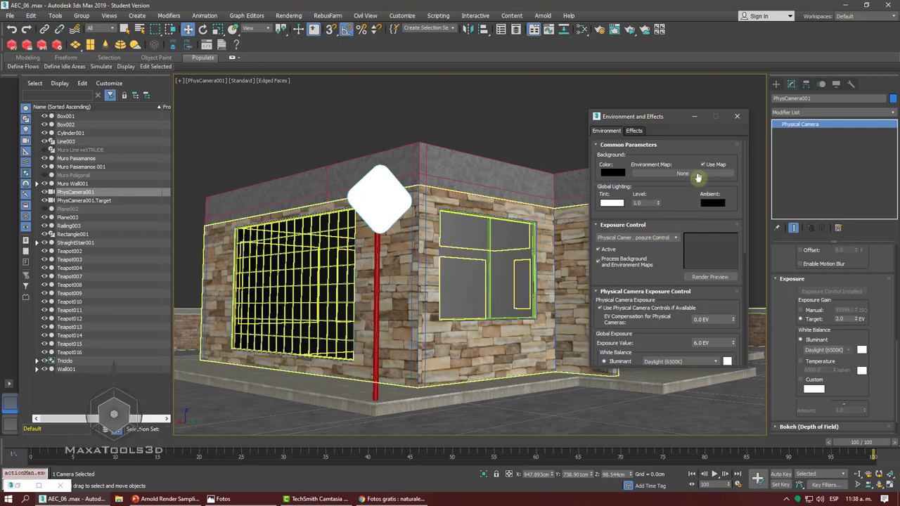
pyautogui.click(776, 84)
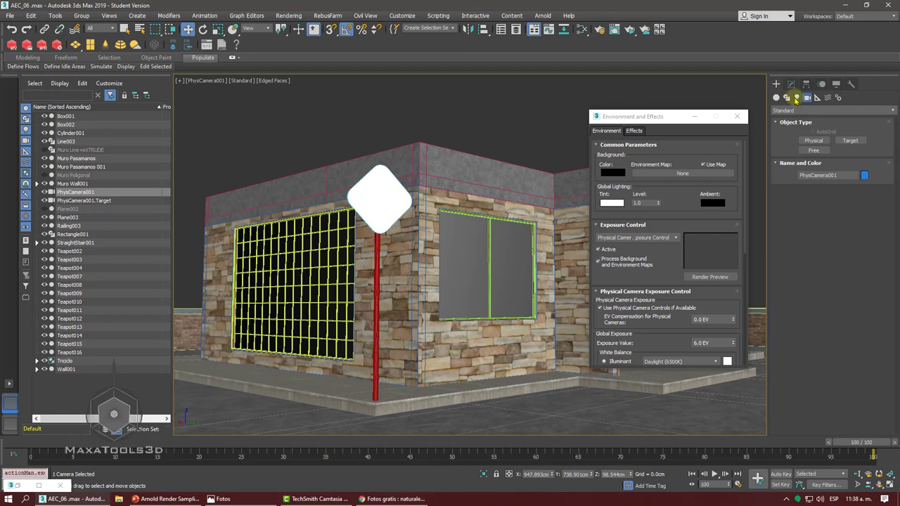
# Create a Photometric Sun Positioner with its compass placed on the ground near the house
pyautogui.click(796, 98)
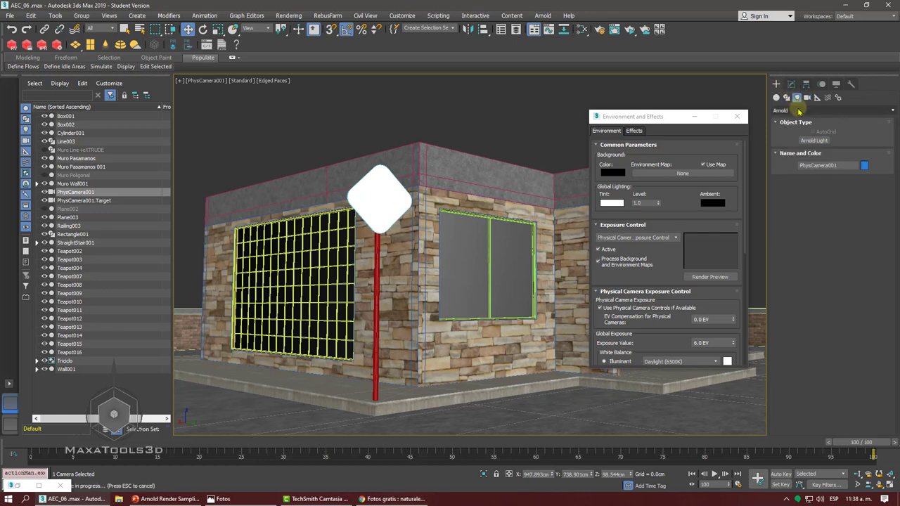
pyautogui.click(797, 110)
pyautogui.click(792, 120)
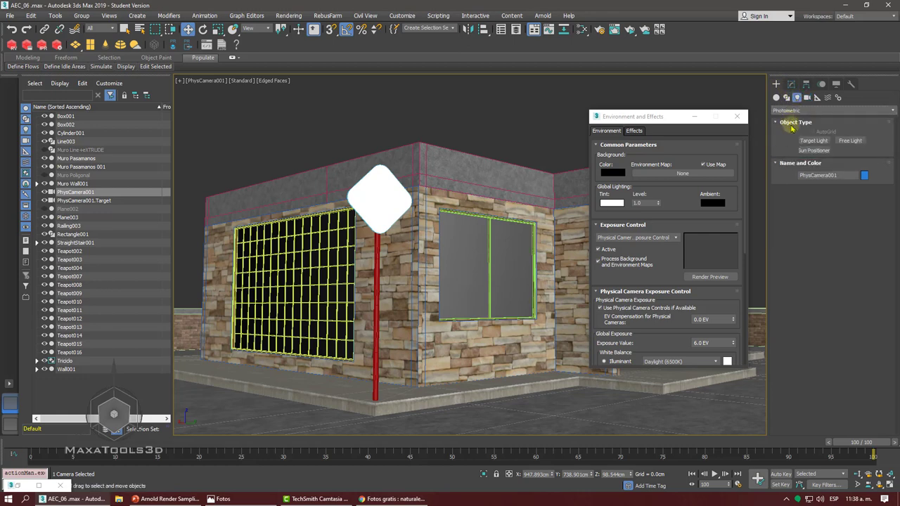
pyautogui.click(806, 151)
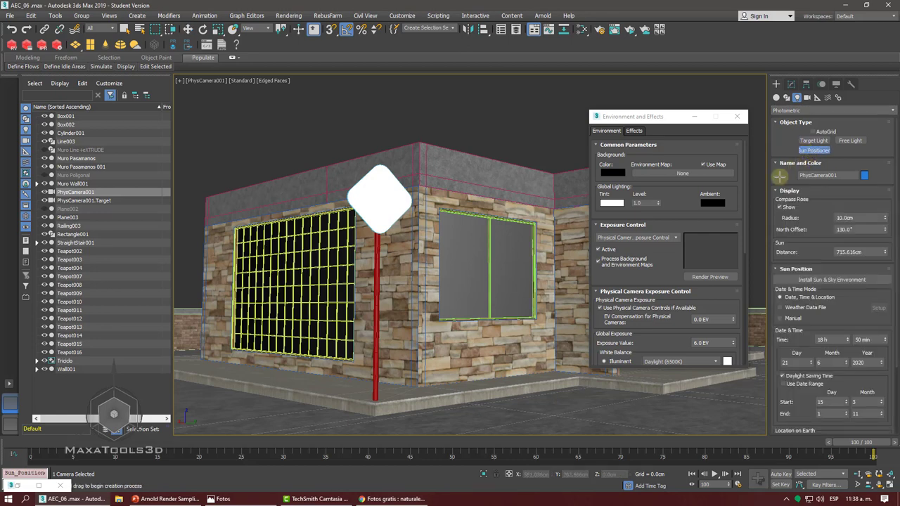
pyautogui.click(420, 416)
pyautogui.moveTo(438, 413); pyautogui.dragTo(441, 413)
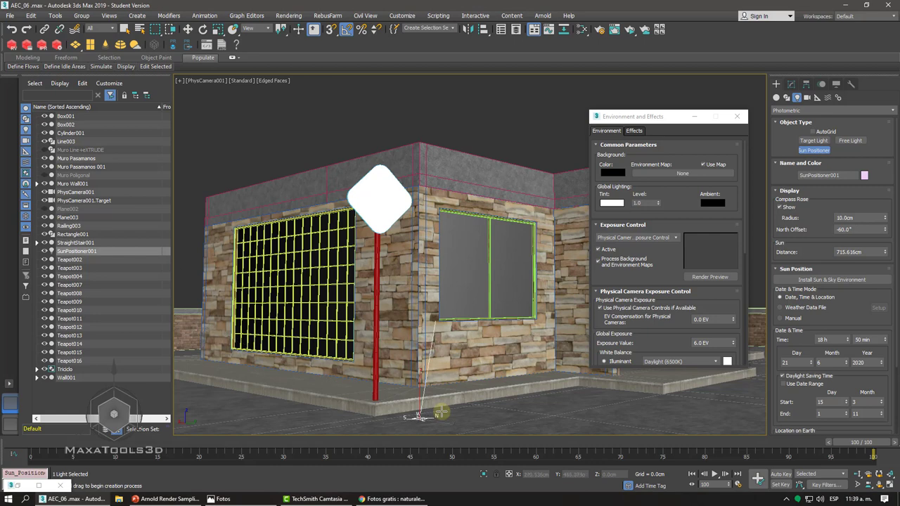
pyautogui.moveTo(440, 413); pyautogui.dragTo(441, 413)
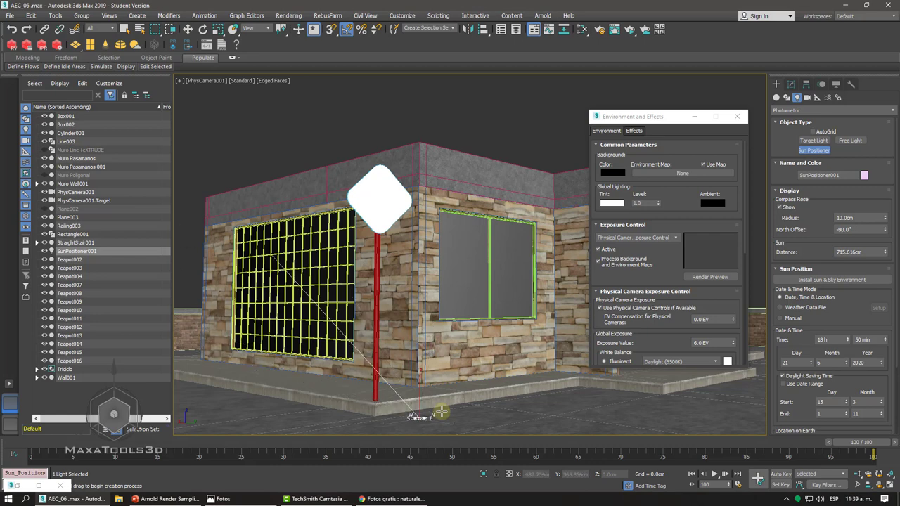
pyautogui.moveTo(440, 413); pyautogui.dragTo(139, 425)
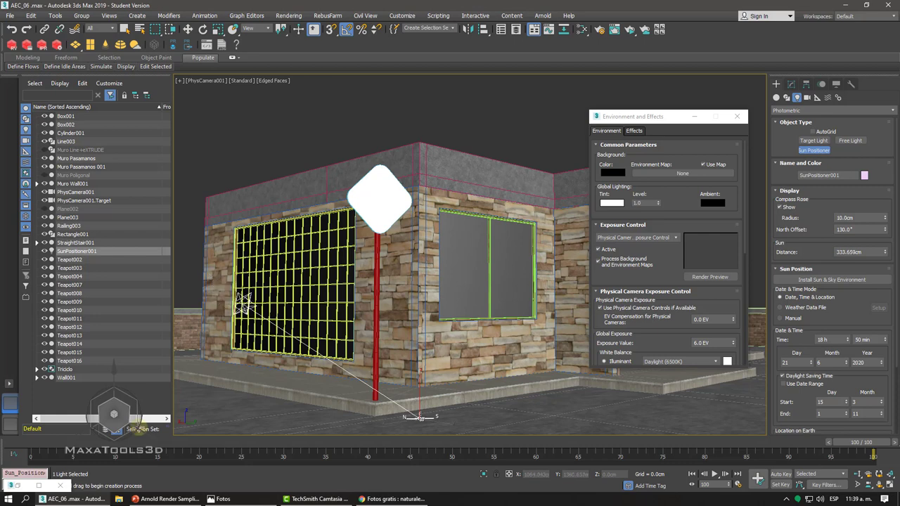
# Adjust the sun distance and set North Offset to about 118.8°
pyautogui.moveTo(854, 251)
pyautogui.mouseDown()
pyautogui.moveTo(864, 246)
pyautogui.moveTo(852, 232)
pyautogui.mouseUp()
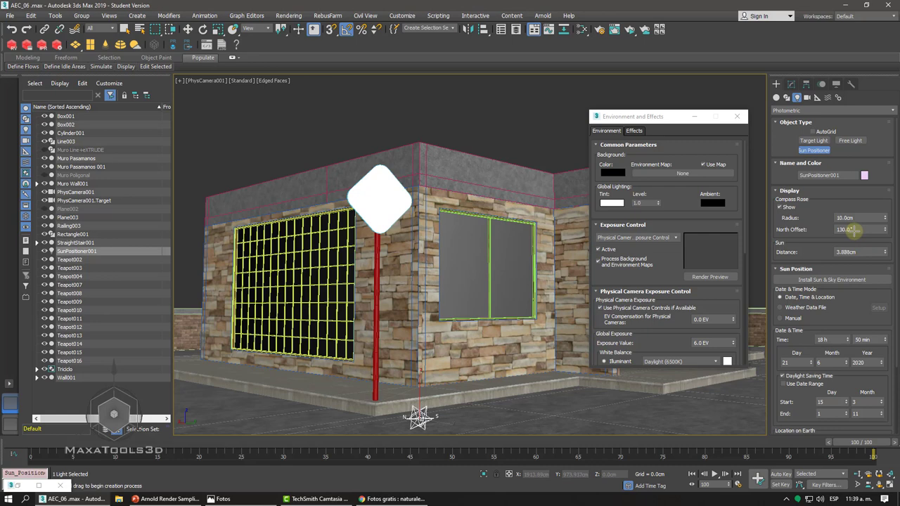
pyautogui.moveTo(853, 234); pyautogui.dragTo(146, 324)
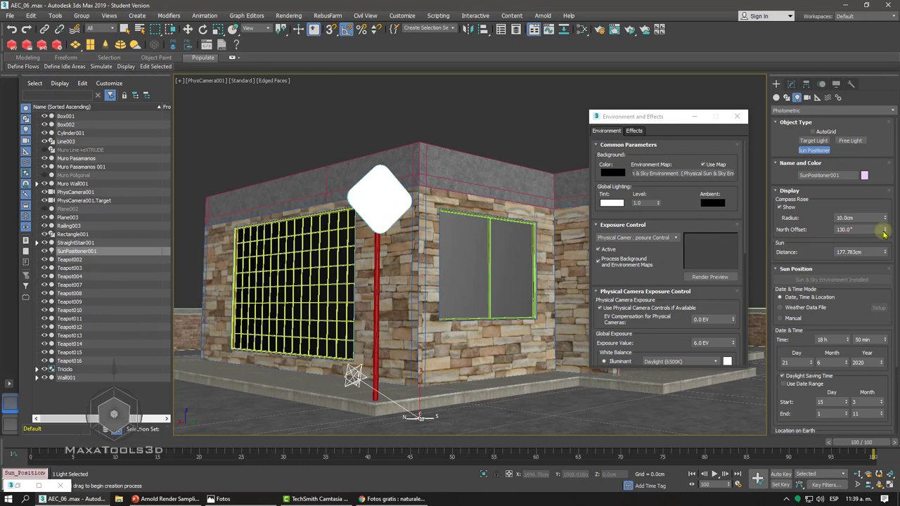
pyautogui.moveTo(884, 233); pyautogui.dragTo(873, 244)
# Raise SunPositioner001's Sun Distance to about 473 cm and start an ActiveShade preview
pyautogui.click(202, 30)
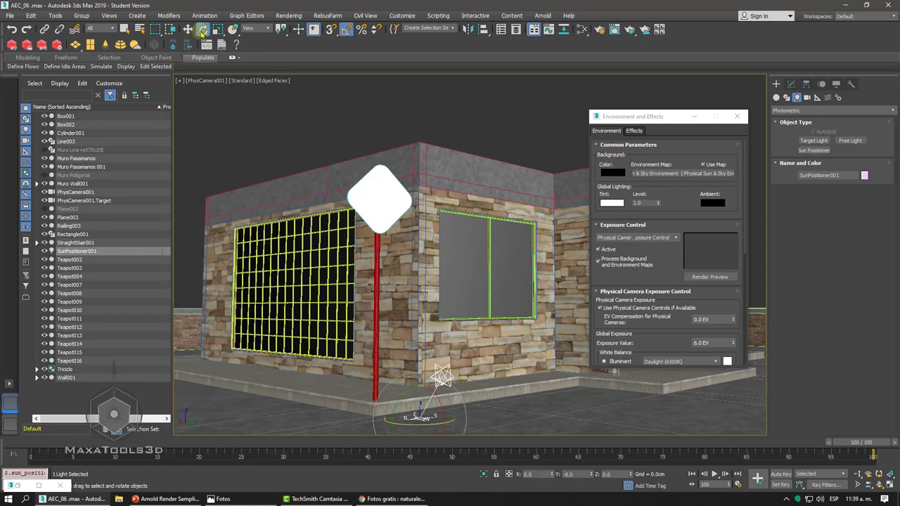
pyautogui.click(790, 84)
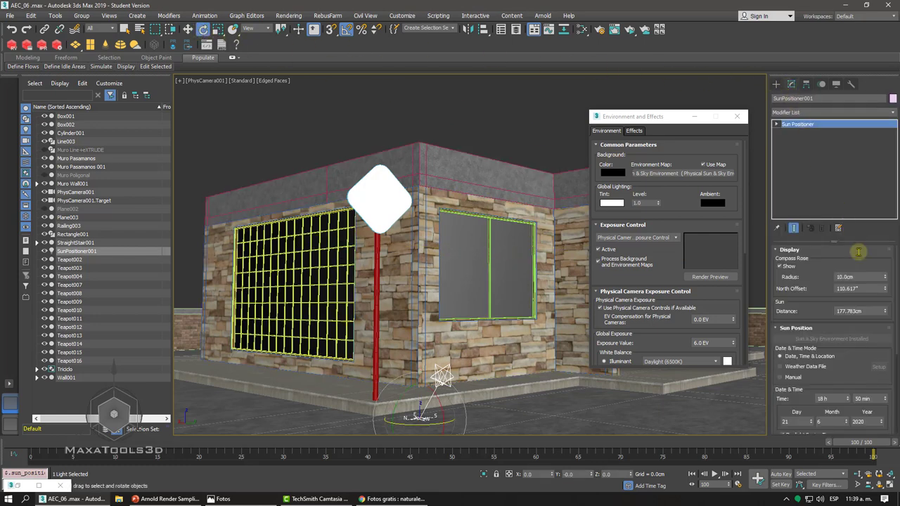
pyautogui.moveTo(885, 314); pyautogui.dragTo(861, 252)
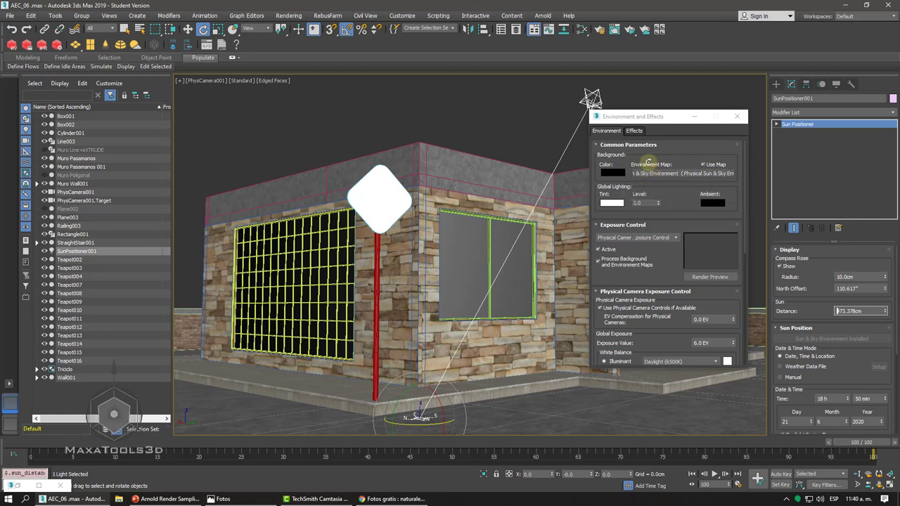
pyautogui.click(624, 34)
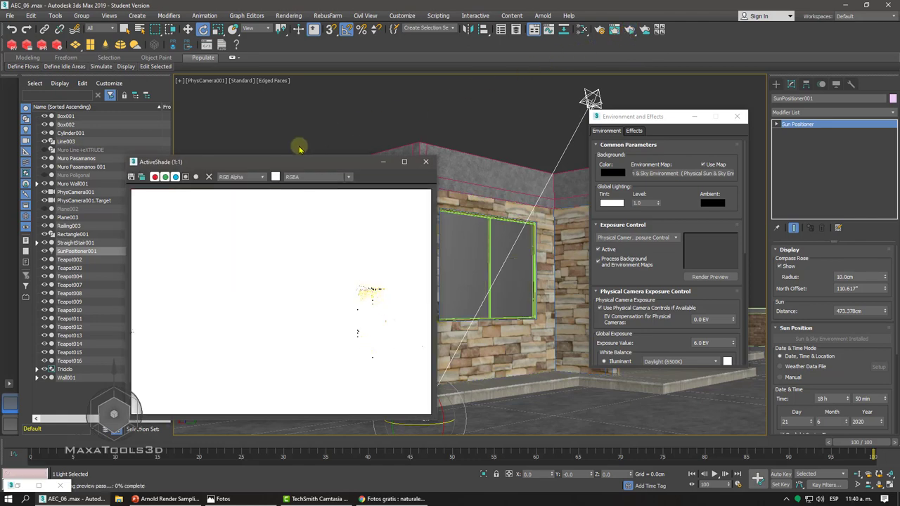
# Select PhysCamera001 via the viewport label menu and start editing its Exposure Target value
pyautogui.moveTo(260, 161); pyautogui.dragTo(345, 124)
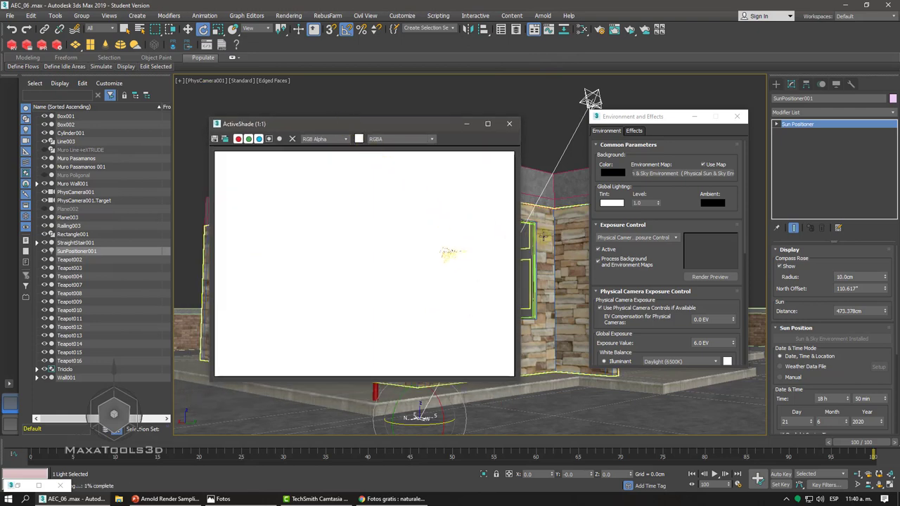
pyautogui.click(211, 84)
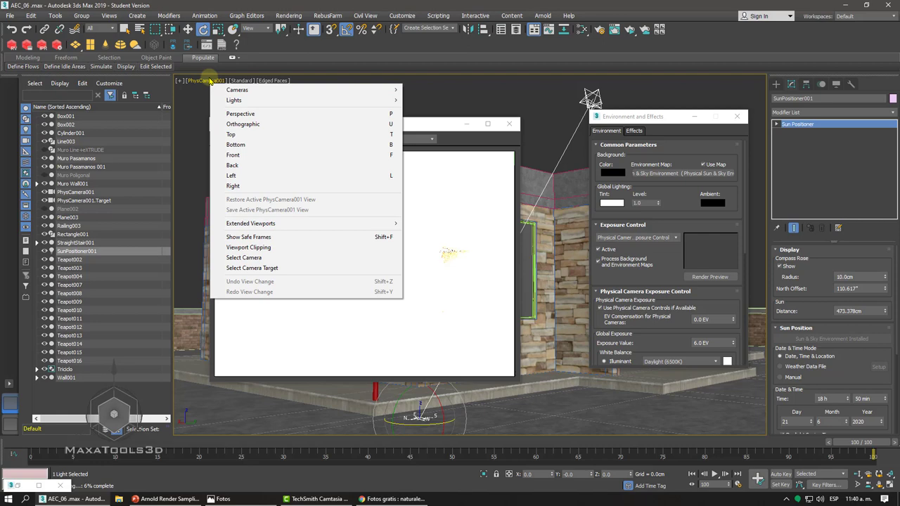
pyautogui.click(284, 260)
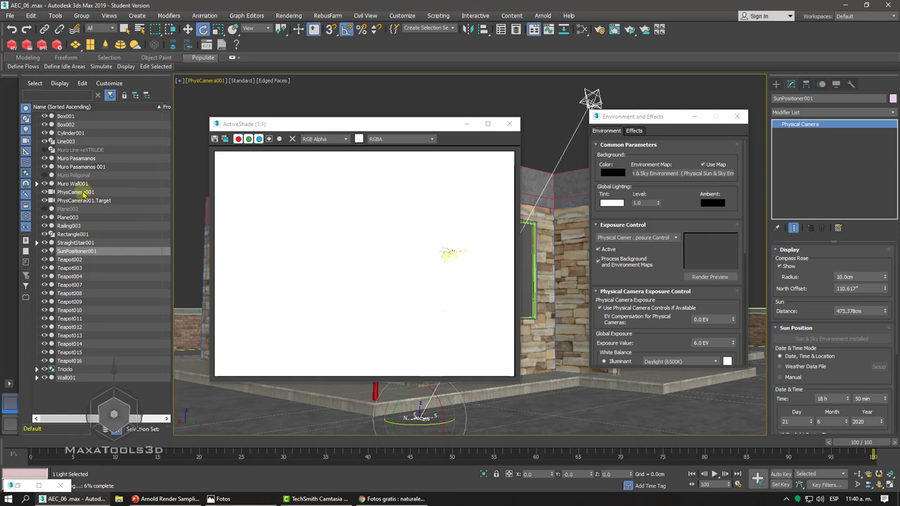
pyautogui.press('m')
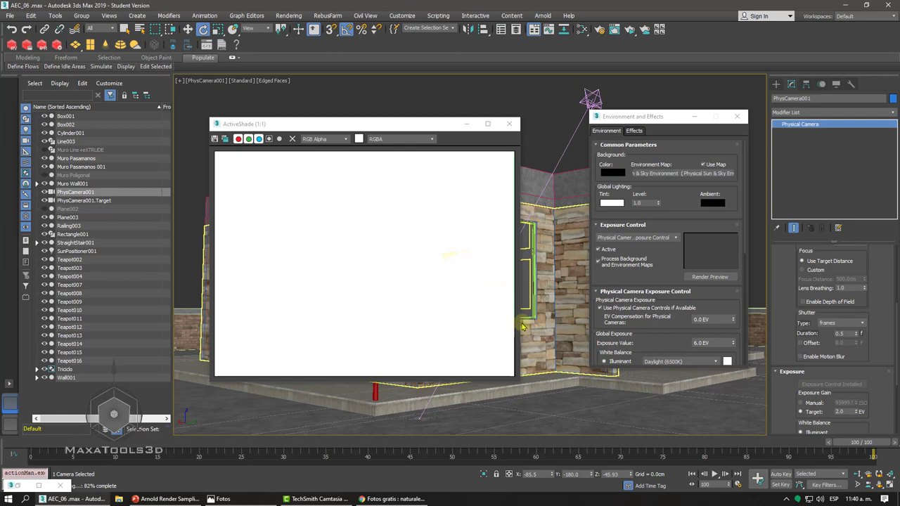
pyautogui.moveTo(781, 398); pyautogui.dragTo(791, 310)
pyautogui.click(842, 332)
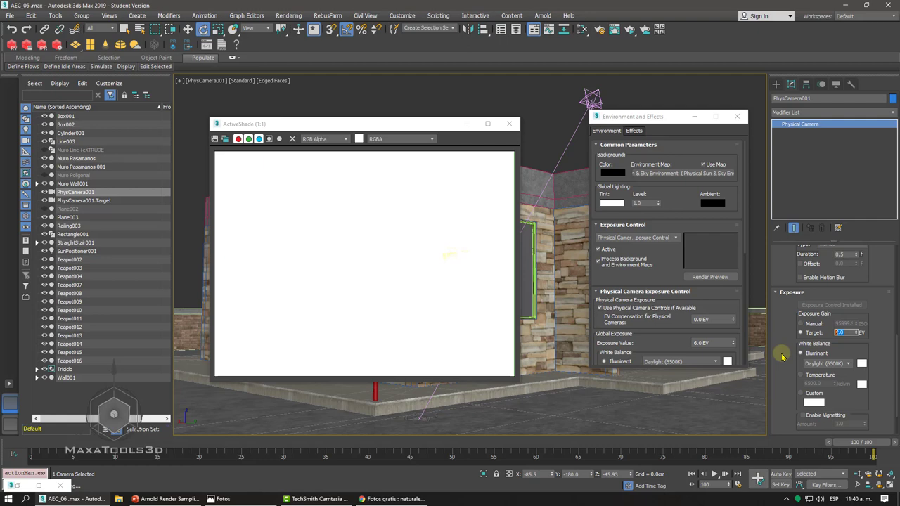
# Set PhysCamera001's exposure Target to 15 EV and close Environment and Effects
pyautogui.write('15')
pyautogui.press('Return')
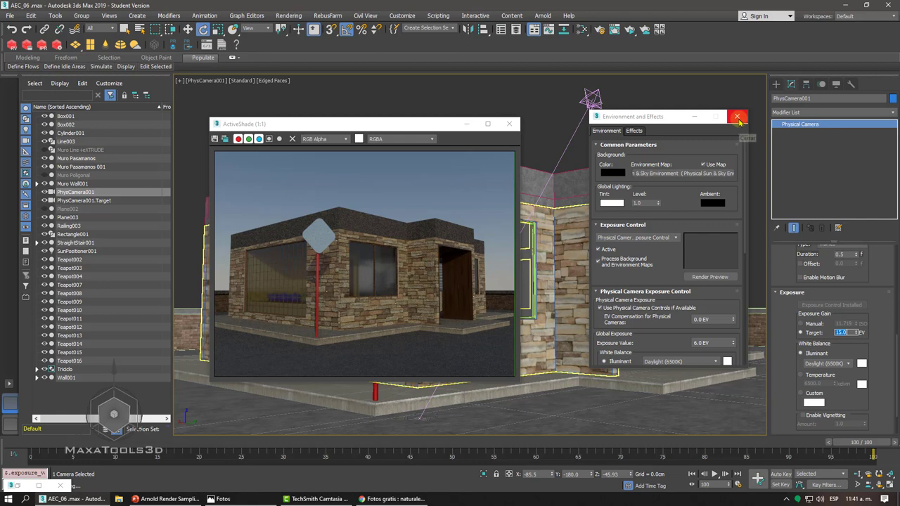
pyautogui.click(738, 121)
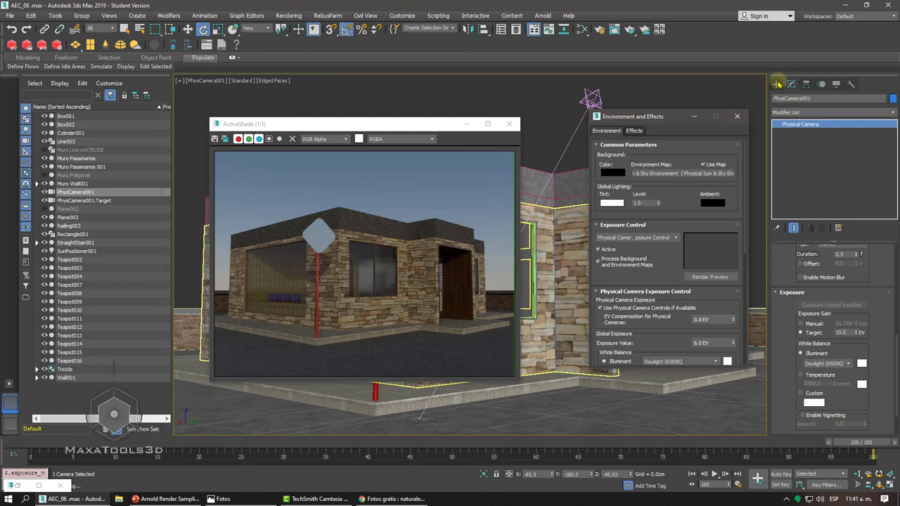
pyautogui.click(777, 83)
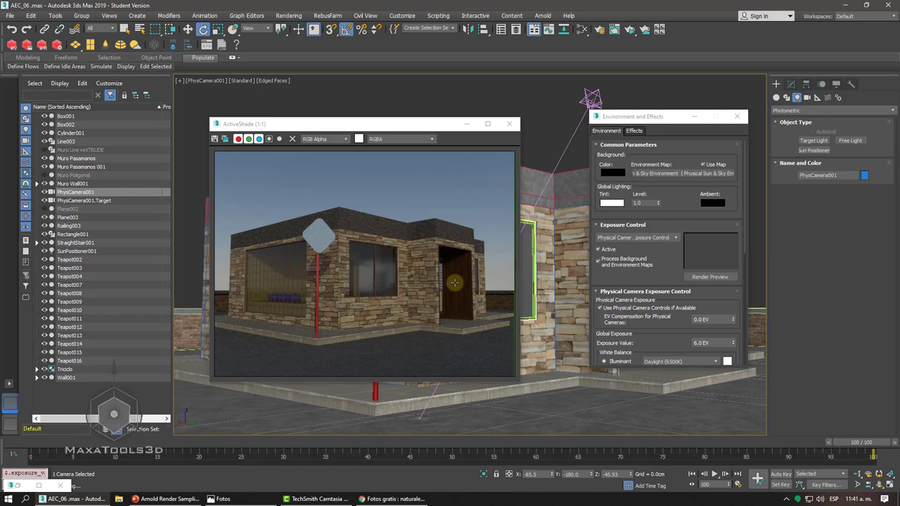
pyautogui.click(805, 111)
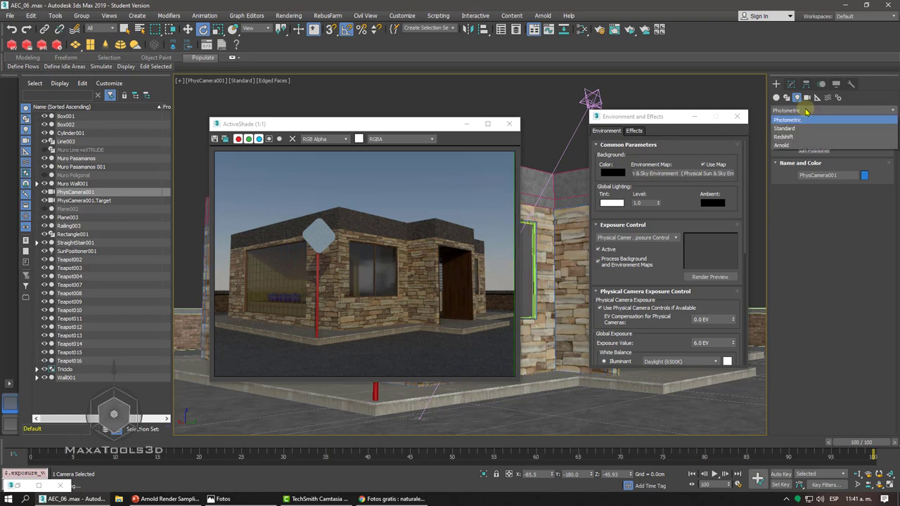
pyautogui.click(781, 145)
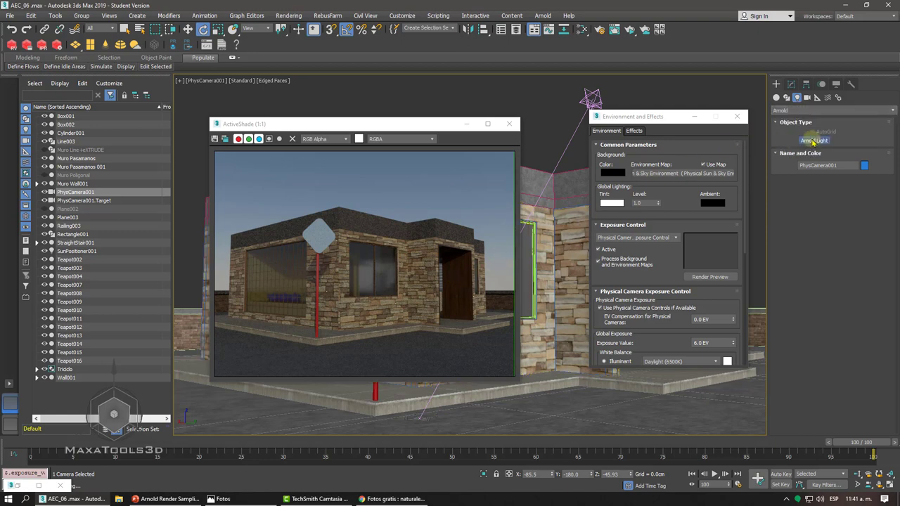
pyautogui.click(813, 141)
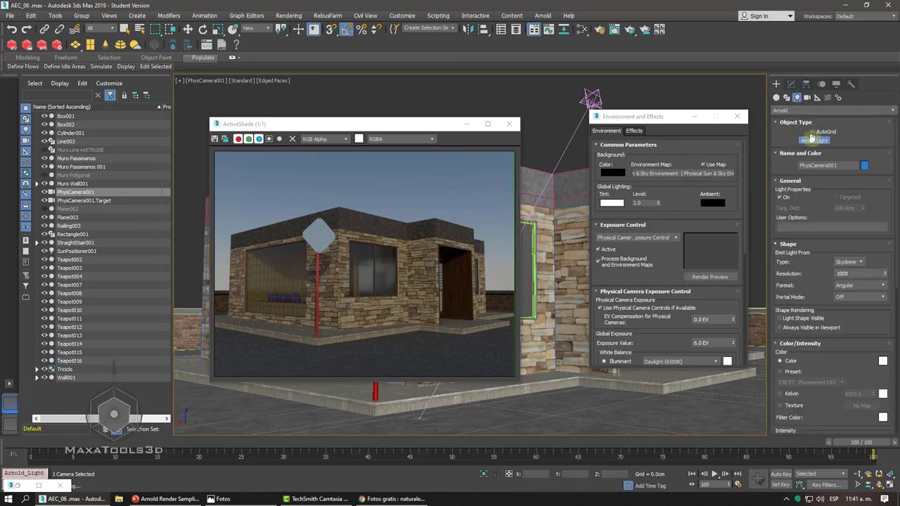
pyautogui.click(849, 263)
pyautogui.click(849, 262)
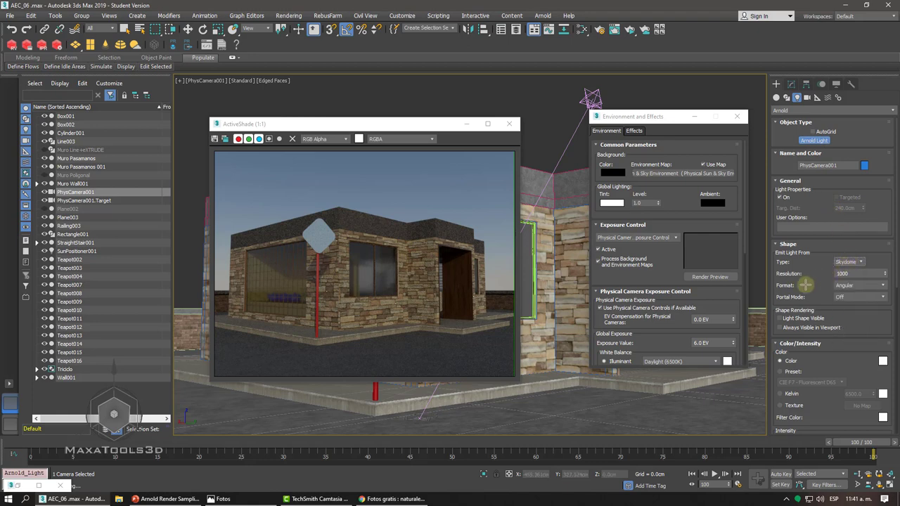
pyautogui.click(537, 415)
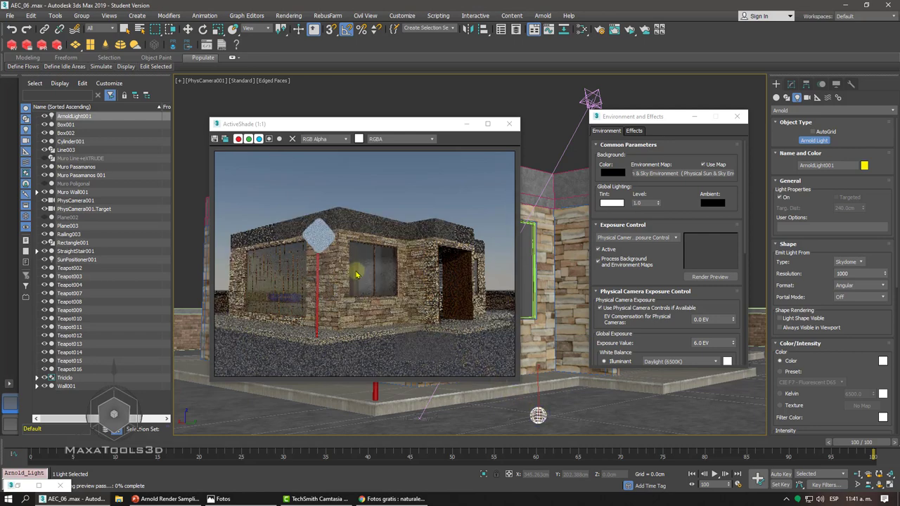
# Open ArnoldLight001's Color/Intensity parameters and try an exposure of 8
pyautogui.click(791, 83)
pyautogui.press('e')
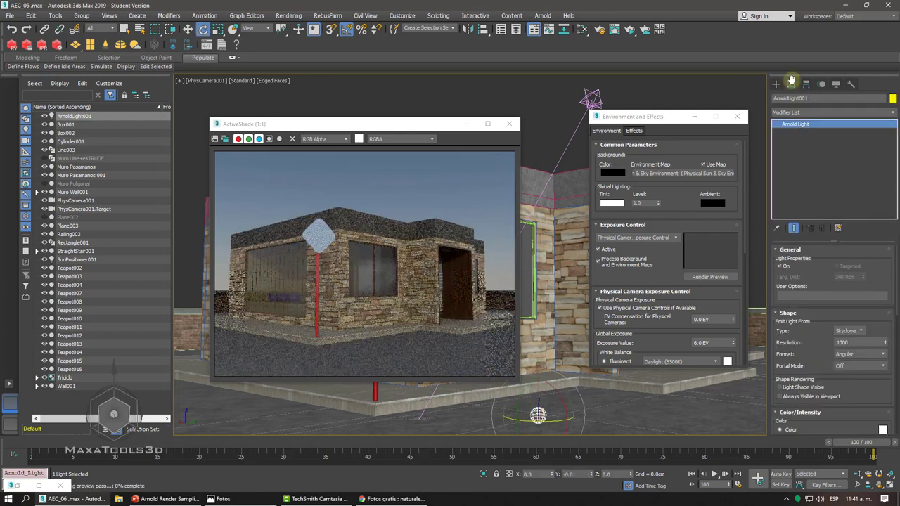
pyautogui.moveTo(817, 368); pyautogui.dragTo(799, 211)
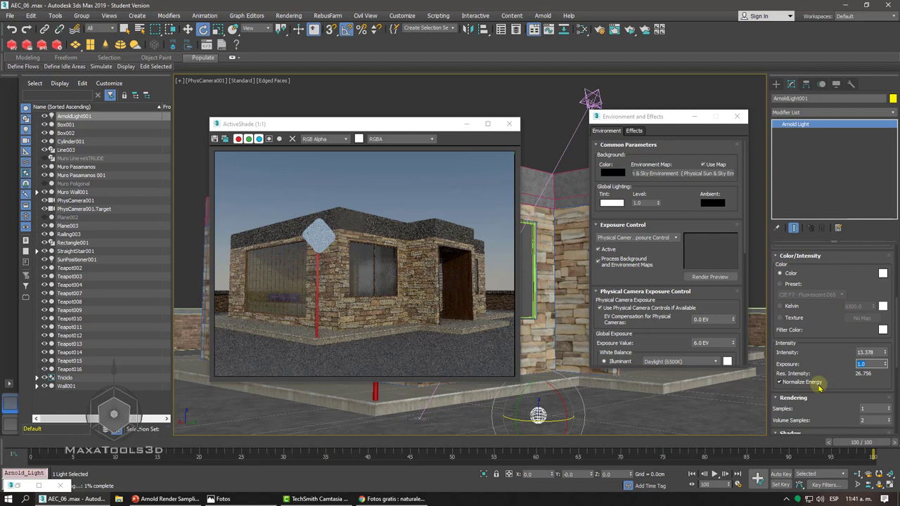
pyautogui.write('8')
pyautogui.press('Return')
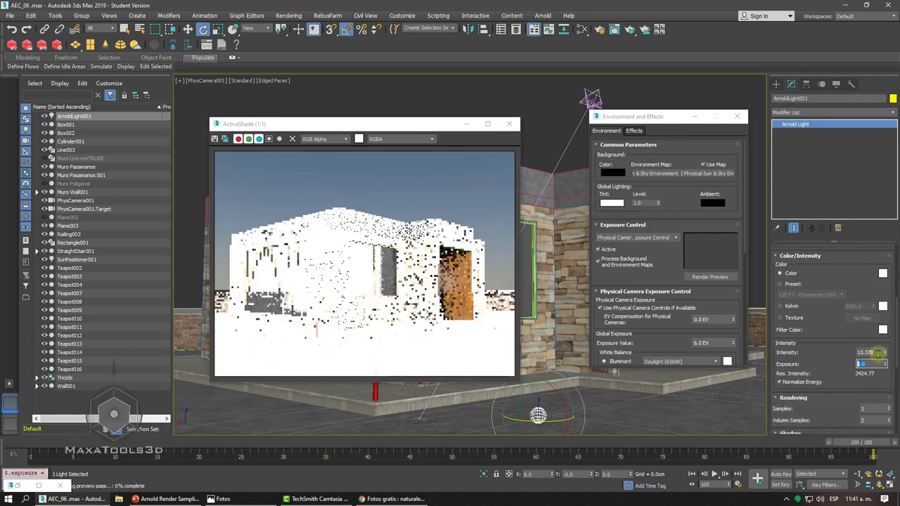
# Set the light's Exposure back to 1 and Intensity to 6
pyautogui.doubleClick(875, 353)
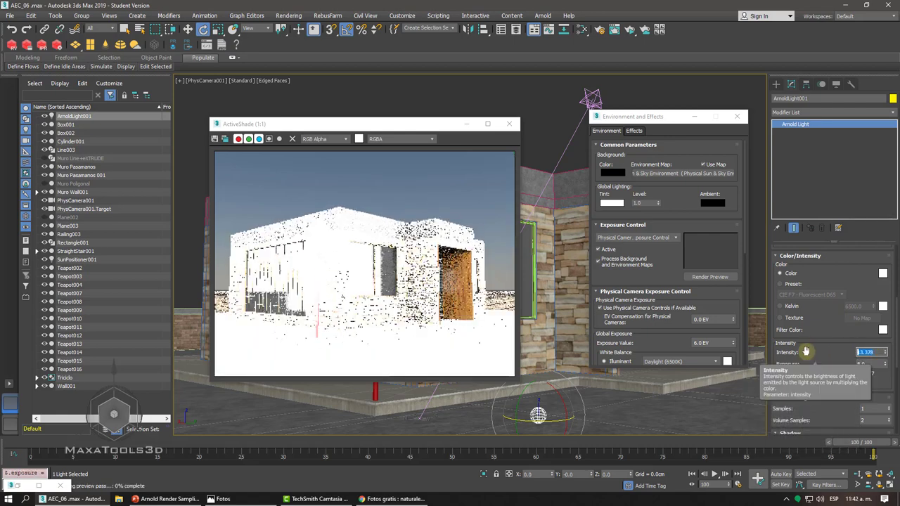
pyautogui.write('18')
pyautogui.press('Tab')
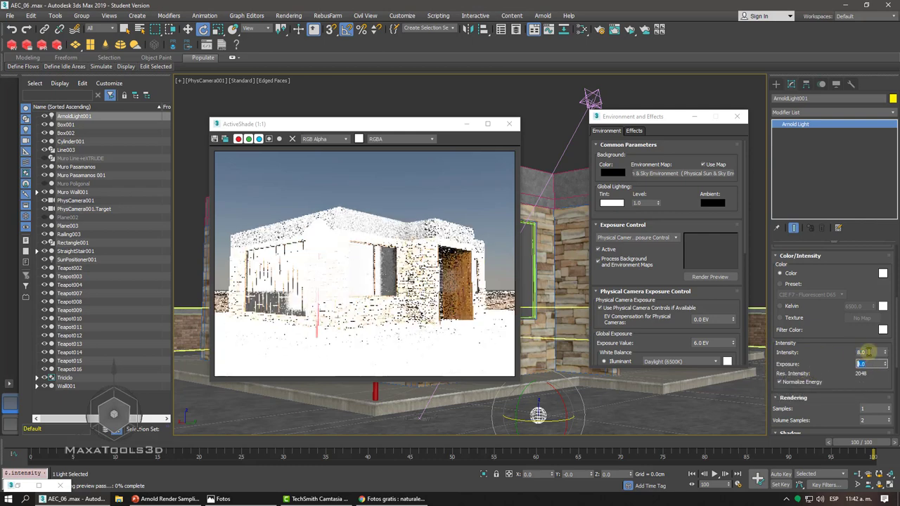
pyautogui.write('1')
pyautogui.press('Return')
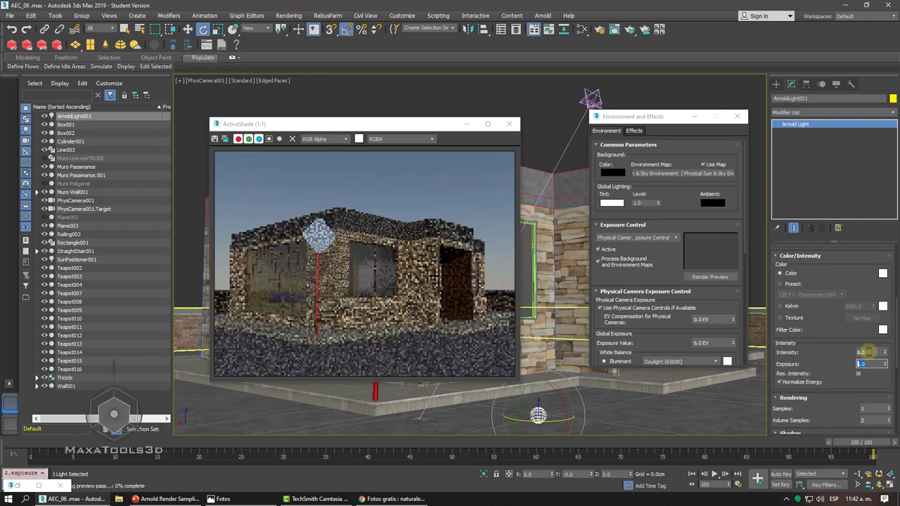
pyautogui.click(861, 352)
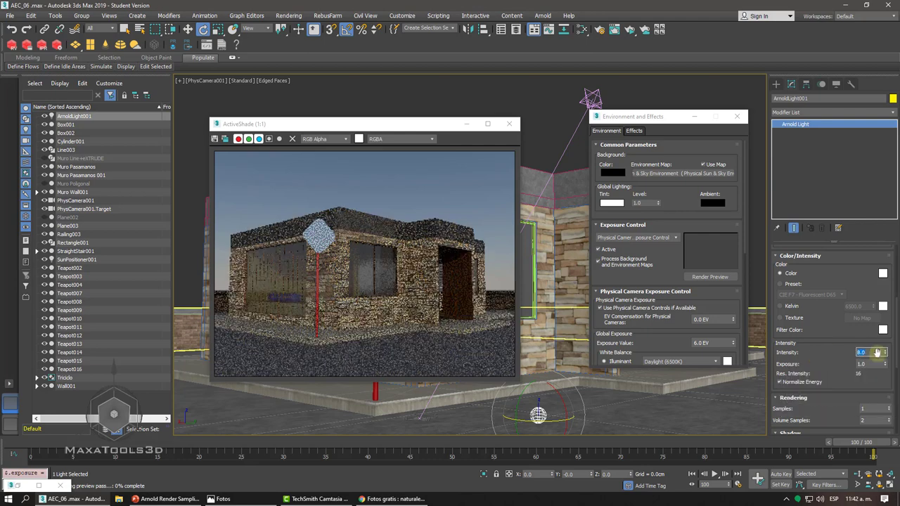
pyautogui.moveTo(885, 352); pyautogui.dragTo(876, 427)
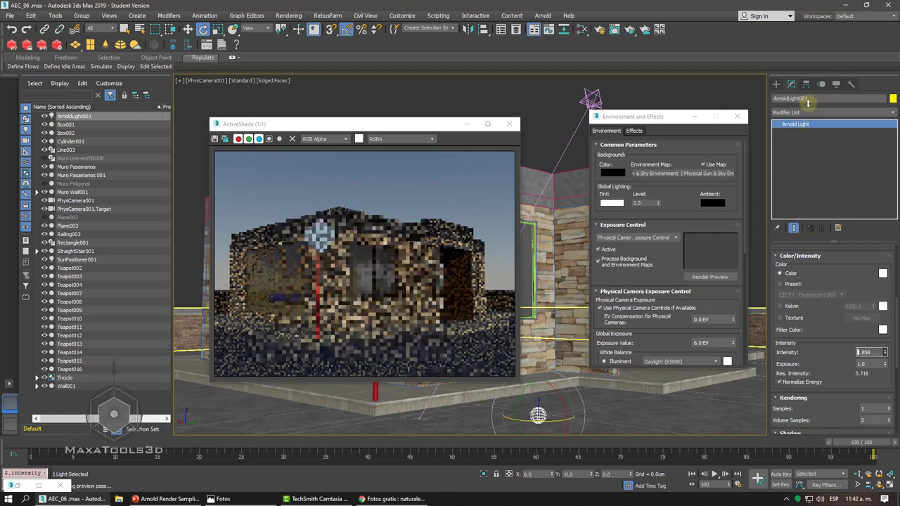
pyautogui.moveTo(852, 61)
pyautogui.mouseDown()
pyautogui.moveTo(831, 384)
pyautogui.moveTo(786, 58)
pyautogui.moveTo(792, 25)
pyautogui.mouseUp()
pyautogui.write('6')
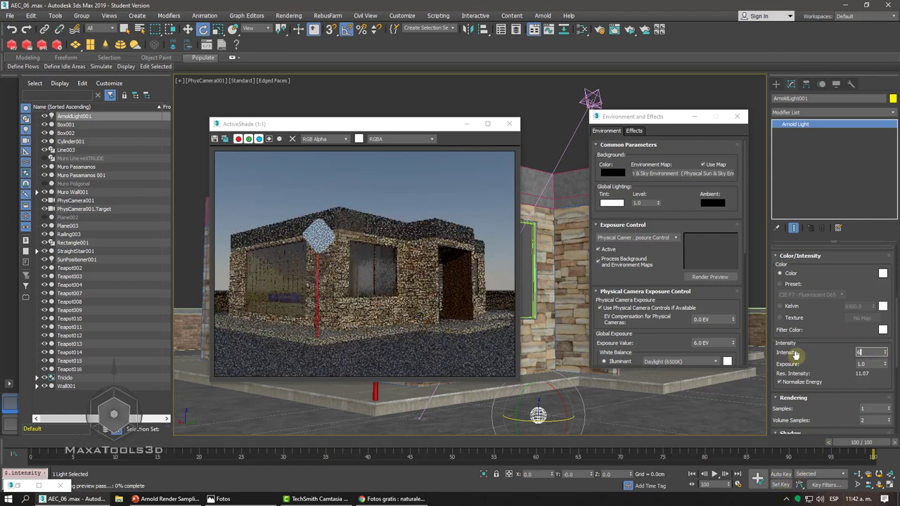
pyautogui.press('Return')
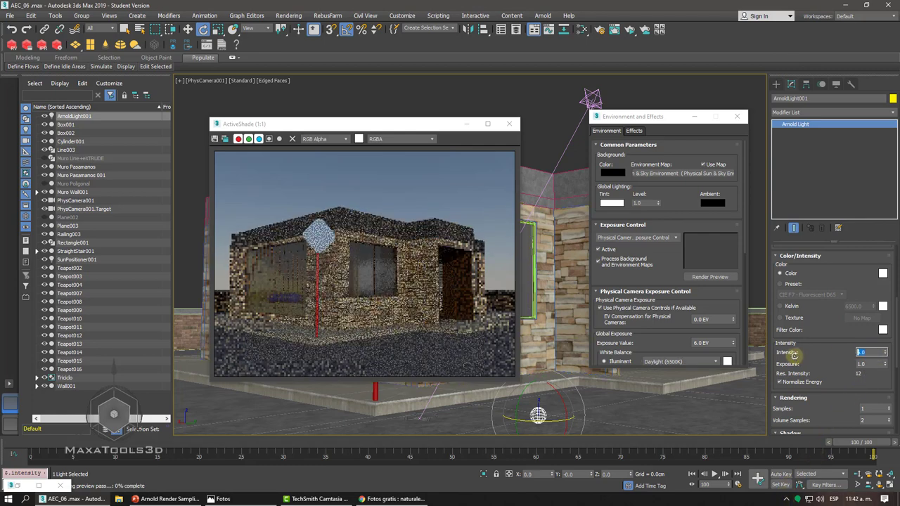
# Switch to the Move tool and drag the ActiveShade window left to uncover the scene
pyautogui.rightClick(565, 352)
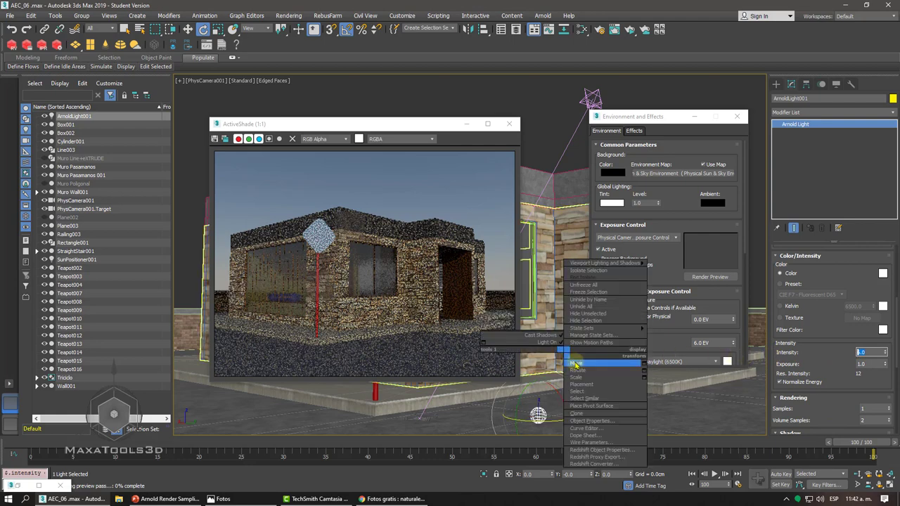
pyautogui.click(576, 363)
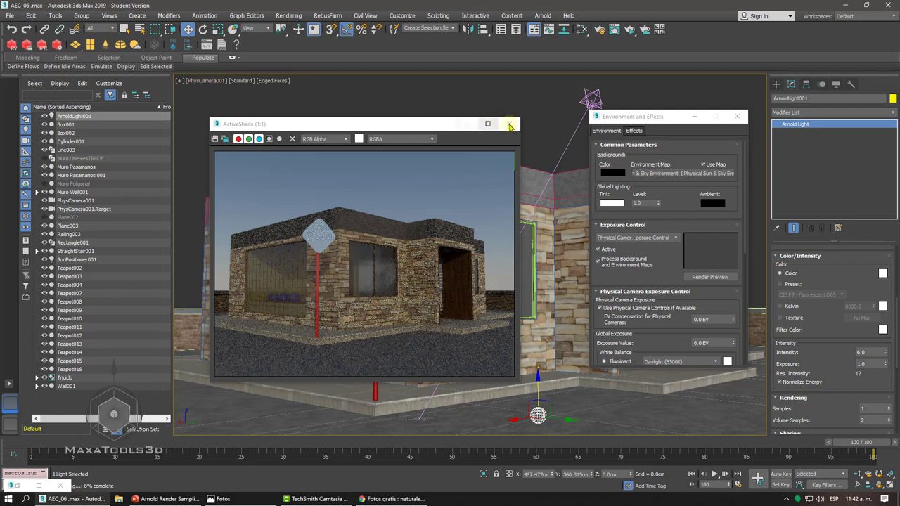
pyautogui.click(511, 125)
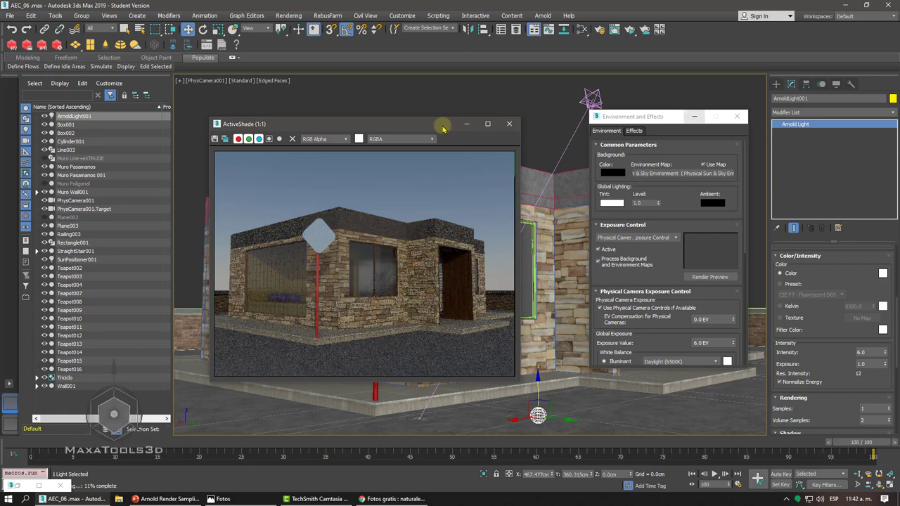
pyautogui.moveTo(434, 127); pyautogui.dragTo(282, 130)
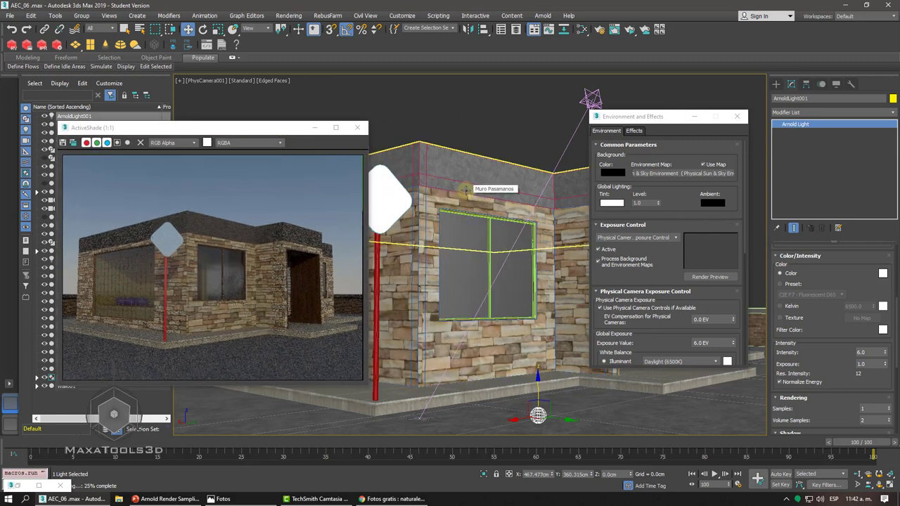
# Switch the viewport to a Perspective view of the house, orbiting and zooming in
pyautogui.press('p')
pyautogui.scroll(-3, 467, 191)
pyautogui.moveTo(467, 191)
pyautogui.keyDown('alt'); pyautogui.mouseDown(button='middle')
pyautogui.moveTo(502, 208)
pyautogui.moveTo(477, 194)
pyautogui.mouseUp(button='middle'); pyautogui.keyUp('alt')
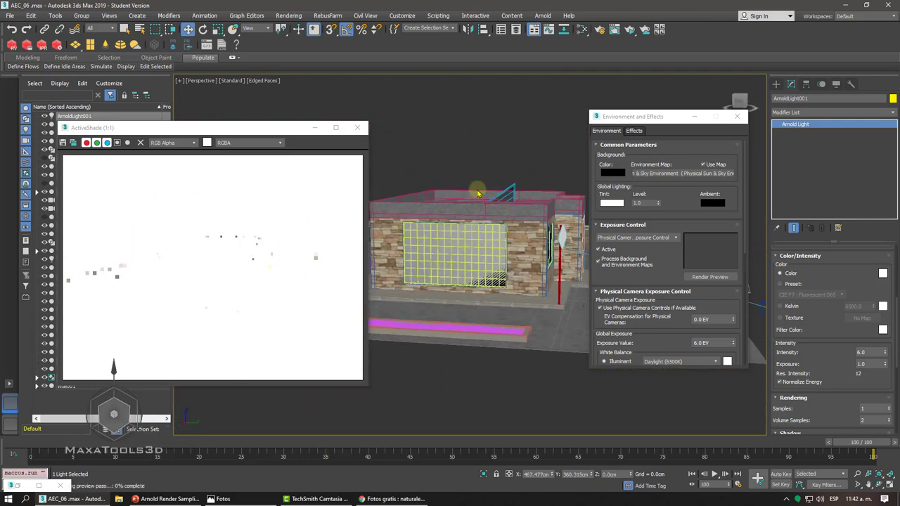
pyautogui.press('l')
pyautogui.moveTo(478, 191); pyautogui.dragTo(464, 222, button='middle')
pyautogui.press('p')
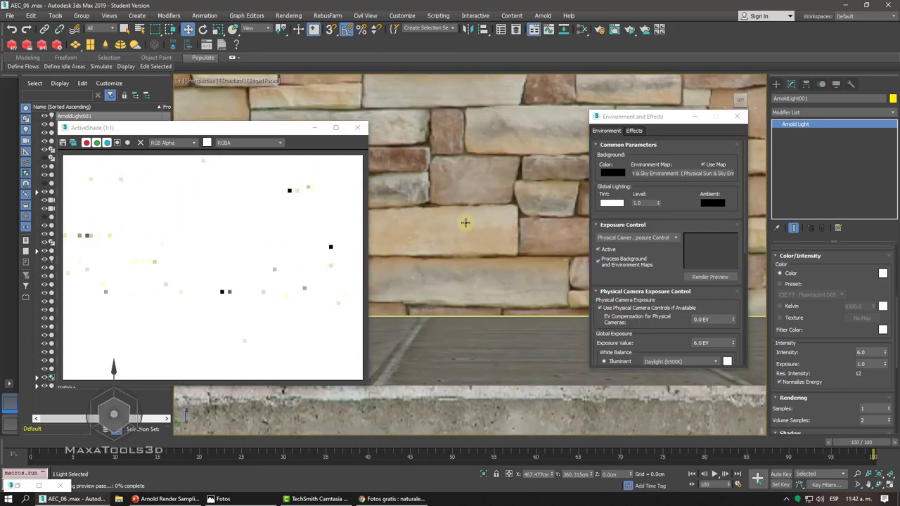
pyautogui.scroll(-3, 467, 215)
pyautogui.scroll(-3, 468, 207)
pyautogui.scroll(-3, 470, 203)
pyautogui.scroll(-3, 470, 200)
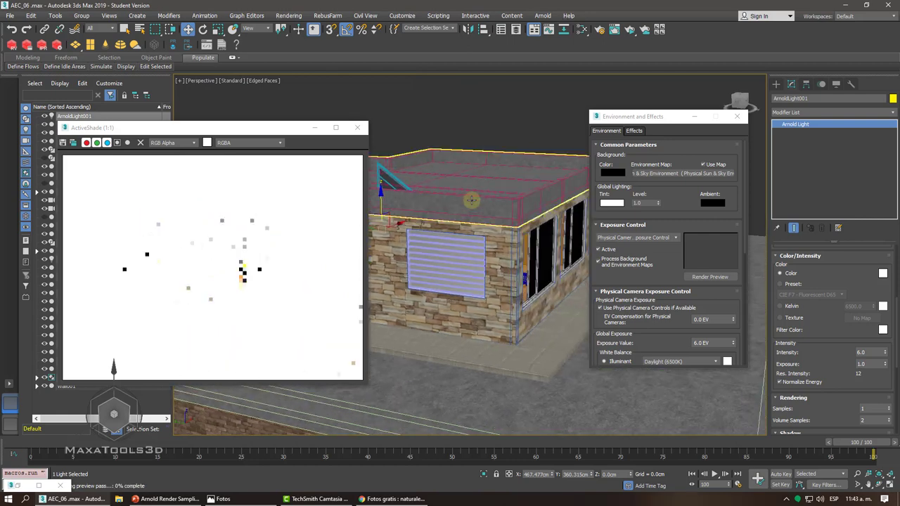
pyautogui.scroll(1, 471, 200)
pyautogui.scroll(1, 471, 199)
pyautogui.scroll(3, 471, 199)
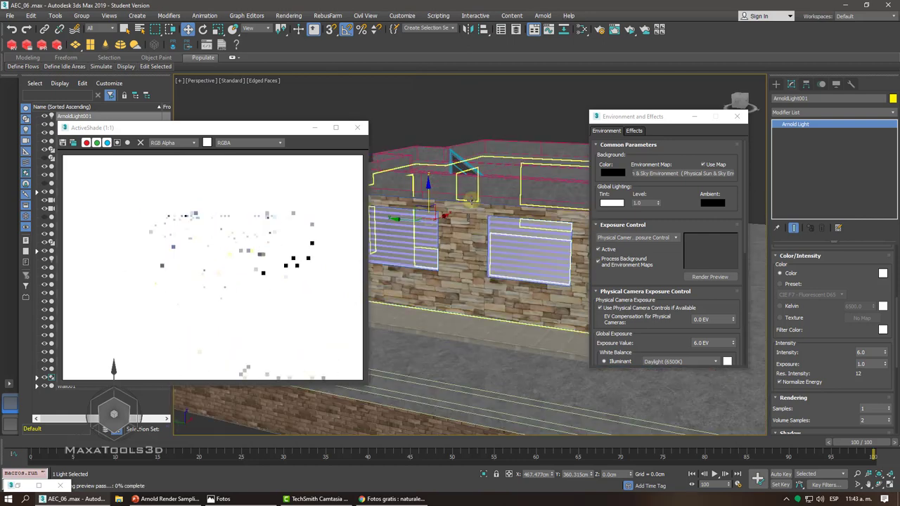
# Set the exposure value to 15 EV in Environment and Effects
pyautogui.moveTo(621, 118); pyautogui.dragTo(599, 89)
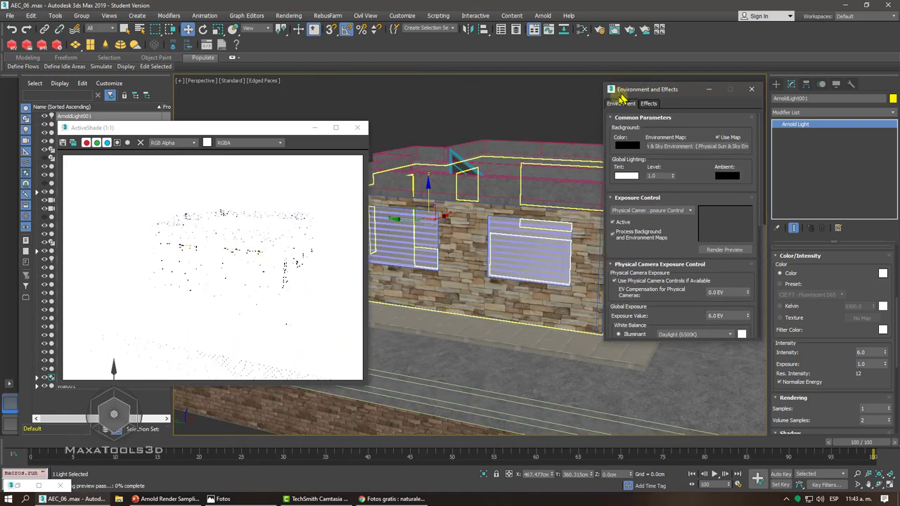
pyautogui.moveTo(588, 298); pyautogui.dragTo(608, 250)
pyautogui.write('15EV')
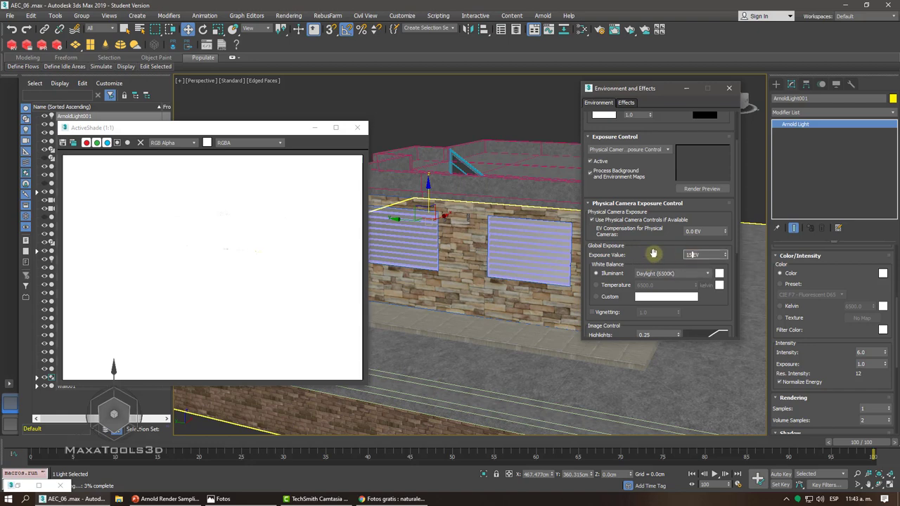
pyautogui.press('Return')
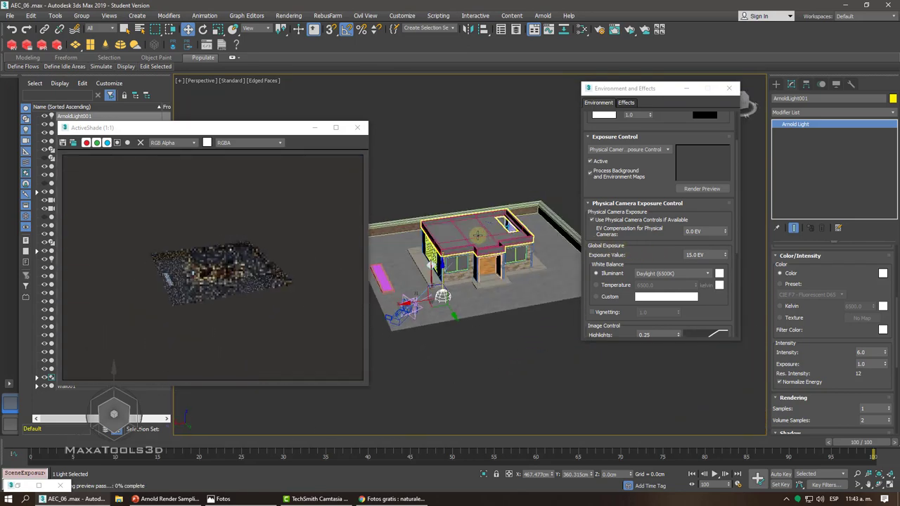
# Return the viewport to PhysCamera001 and select the Sun Positioner
pyautogui.press('c')
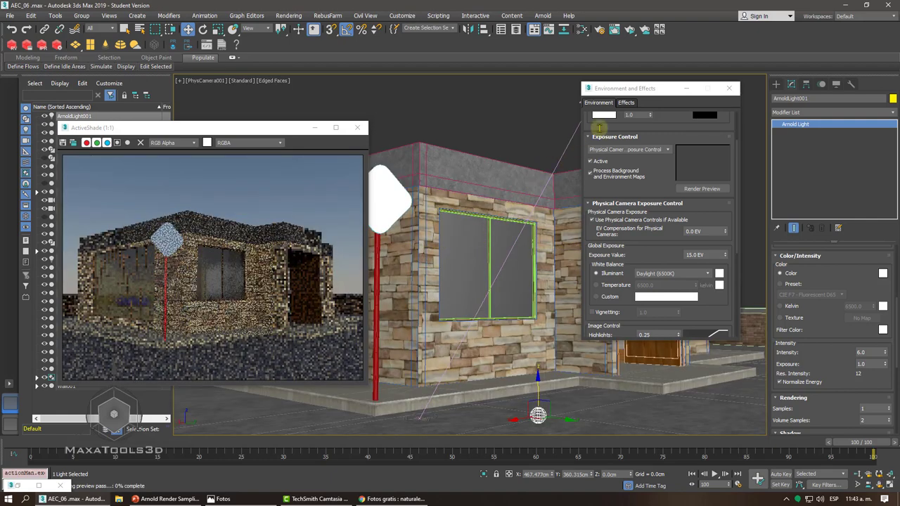
pyautogui.moveTo(642, 93); pyautogui.dragTo(433, 123)
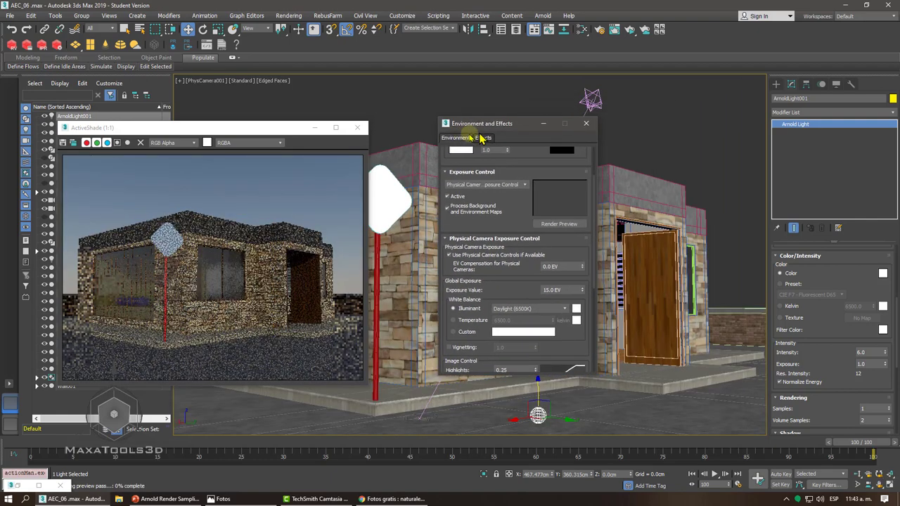
pyautogui.click(592, 98)
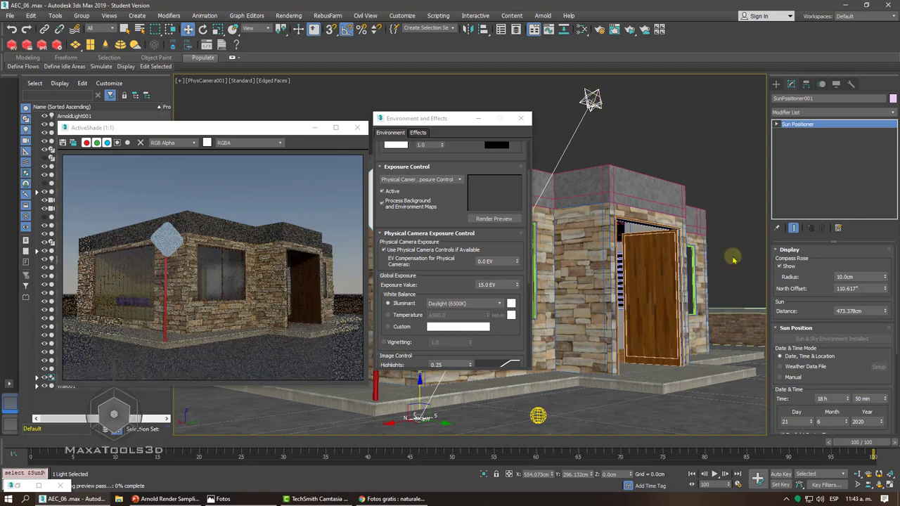
# Set the sun positioner's location to Medellín, Colombia using the South America map
pyautogui.moveTo(823, 373); pyautogui.dragTo(822, 230)
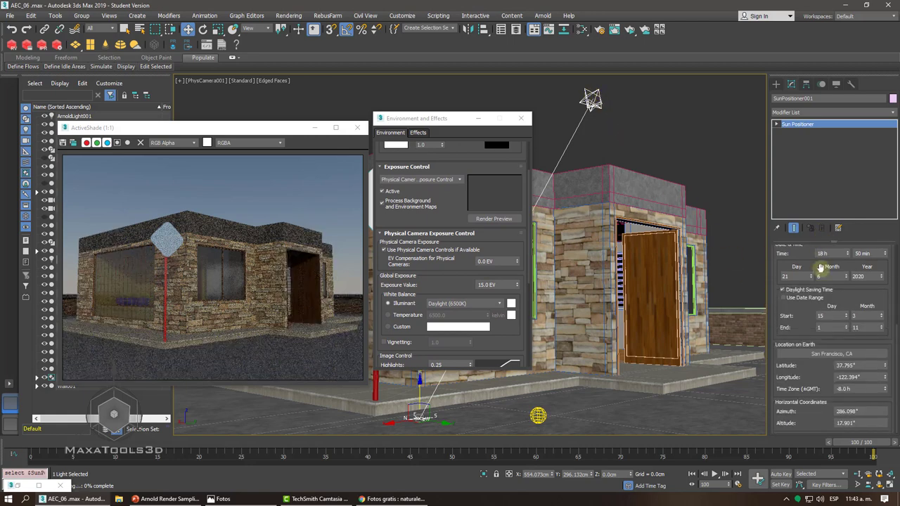
pyautogui.click(833, 355)
pyautogui.click(470, 178)
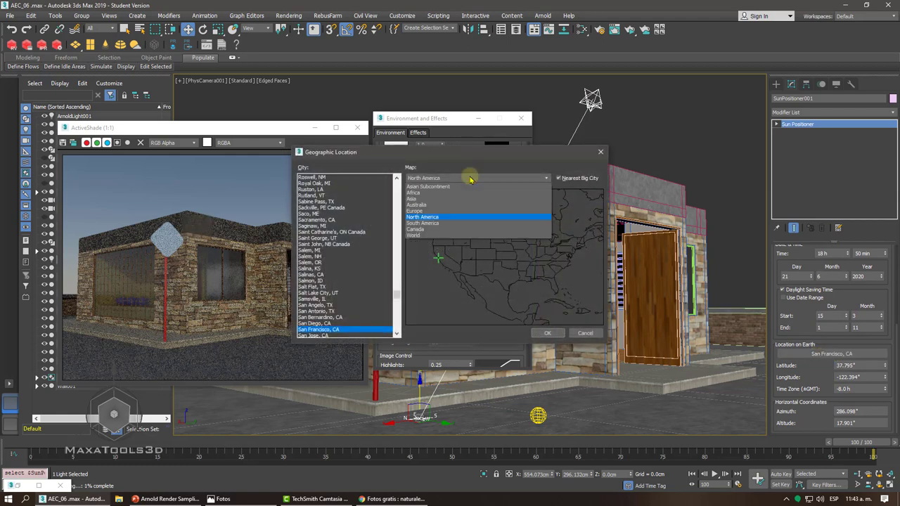
pyautogui.click(423, 224)
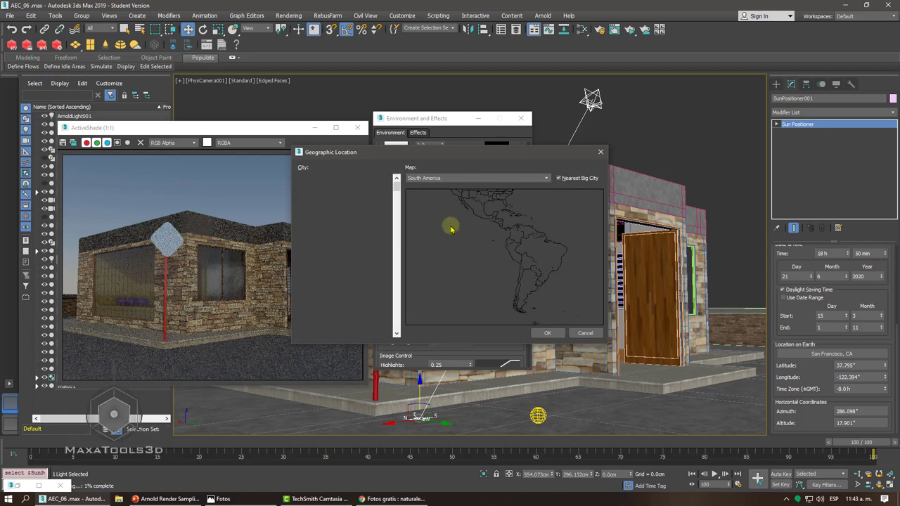
pyautogui.click(512, 234)
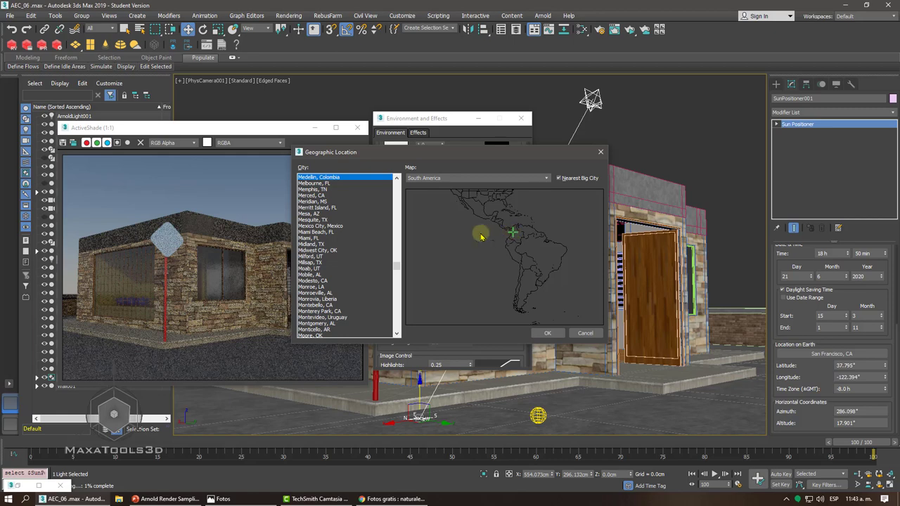
pyautogui.click(547, 333)
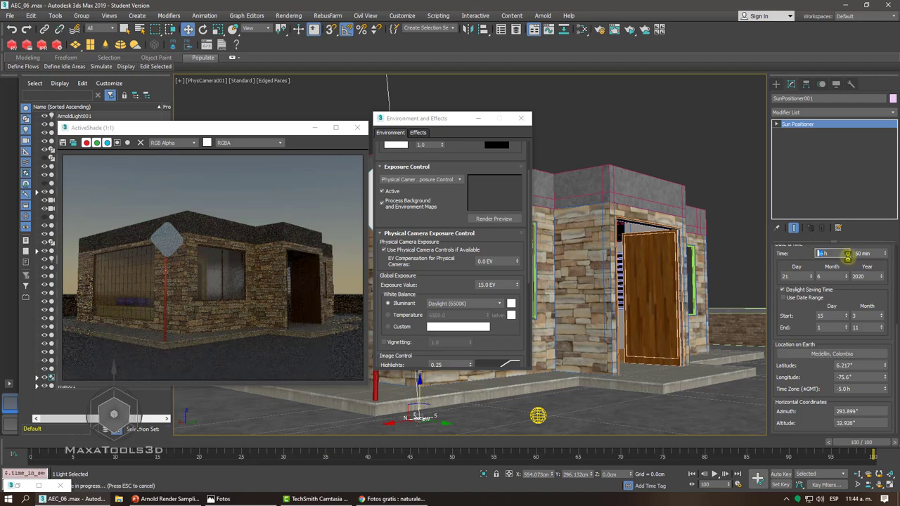
# Try sun hours of 9 h and 8 h, then rotate the North Offset
pyautogui.moveTo(847, 256); pyautogui.dragTo(848, 259)
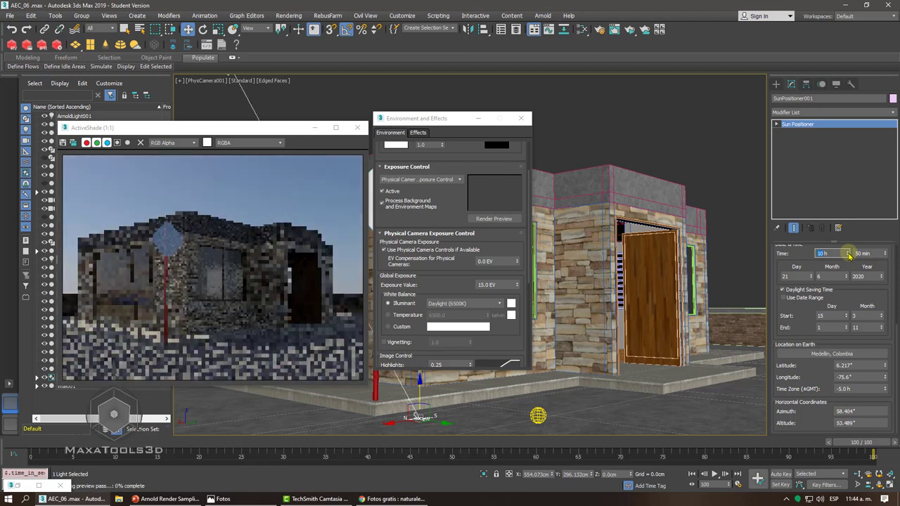
pyautogui.click(848, 256)
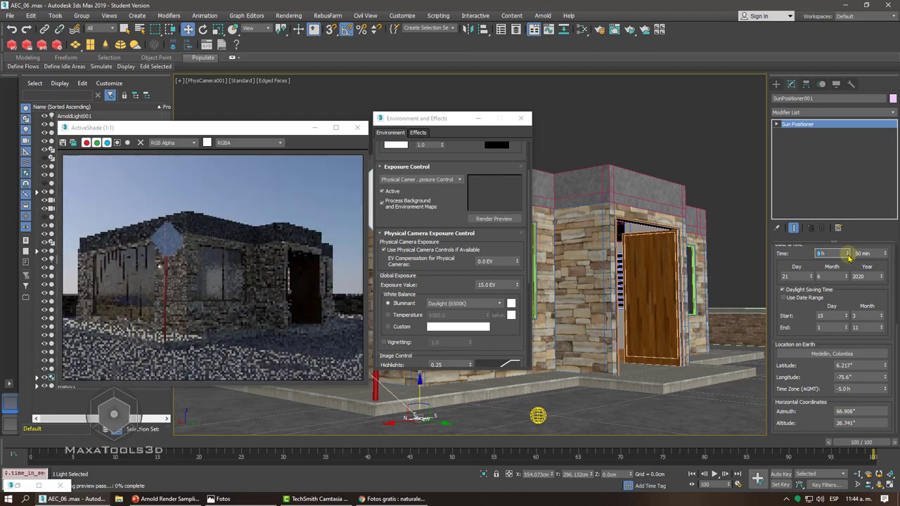
pyautogui.scroll(3, 816, 338)
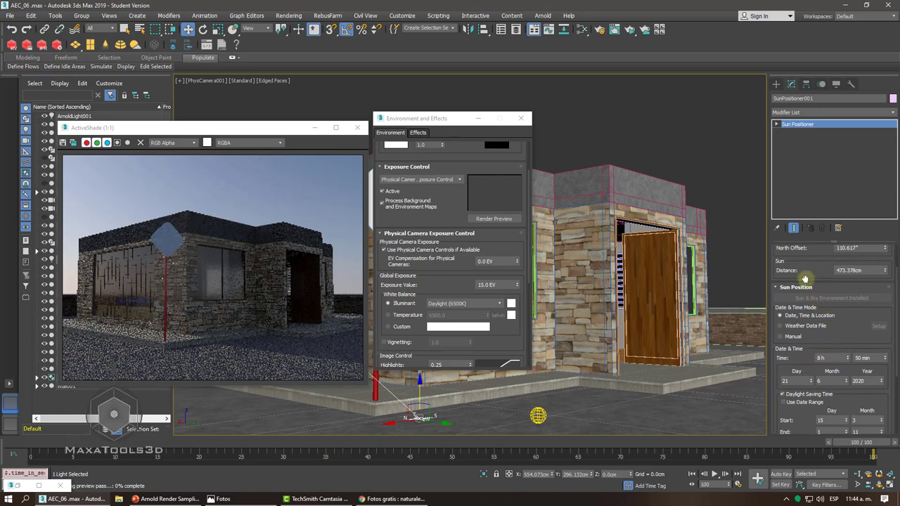
pyautogui.moveTo(805, 279); pyautogui.dragTo(808, 309)
pyautogui.moveTo(885, 283)
pyautogui.mouseDown()
pyautogui.moveTo(874, 252)
pyautogui.moveTo(857, 337)
pyautogui.moveTo(843, 334)
pyautogui.moveTo(841, 304)
pyautogui.moveTo(847, 335)
pyautogui.mouseUp()
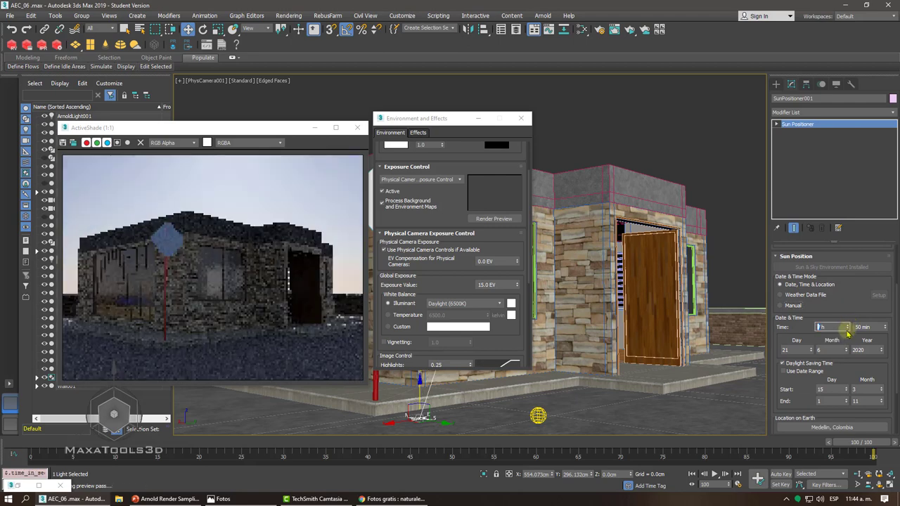
pyautogui.write('7')
# Test sun times of 7 h 30 min, 8 h, 9 h, 6 h and 12 h
pyautogui.click(847, 329)
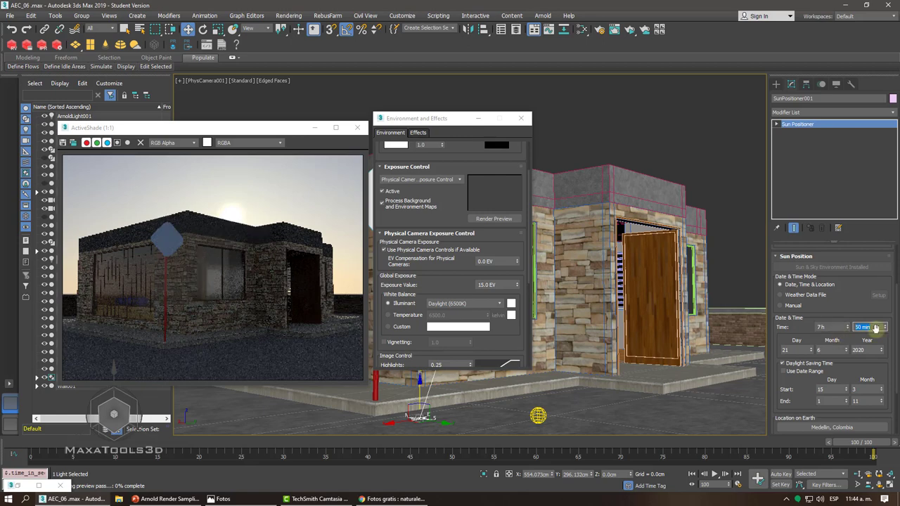
pyautogui.press('Return')
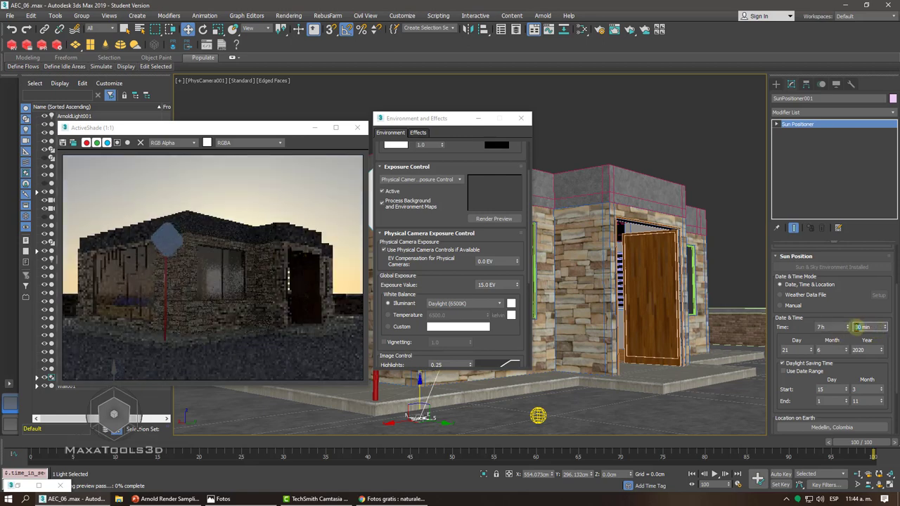
pyautogui.click(847, 326)
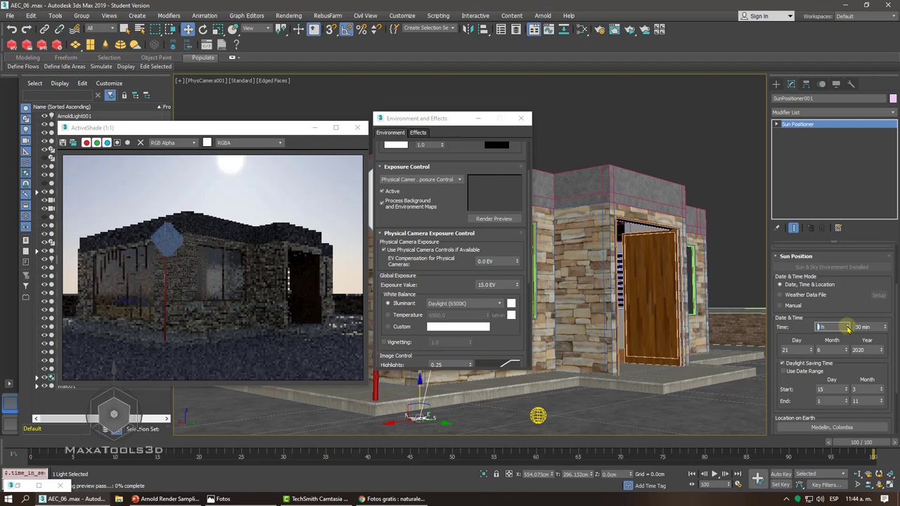
pyautogui.click(847, 326)
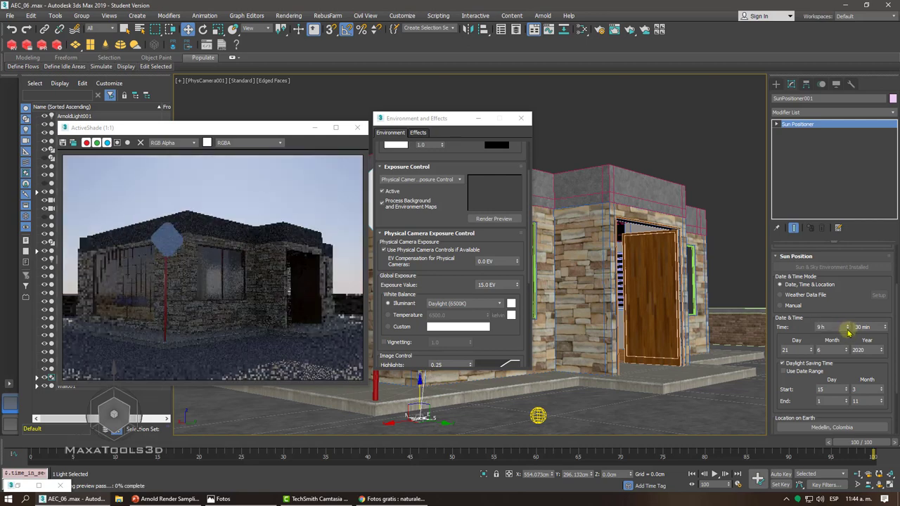
pyautogui.click(848, 331)
pyautogui.click(847, 331)
pyautogui.click(847, 330)
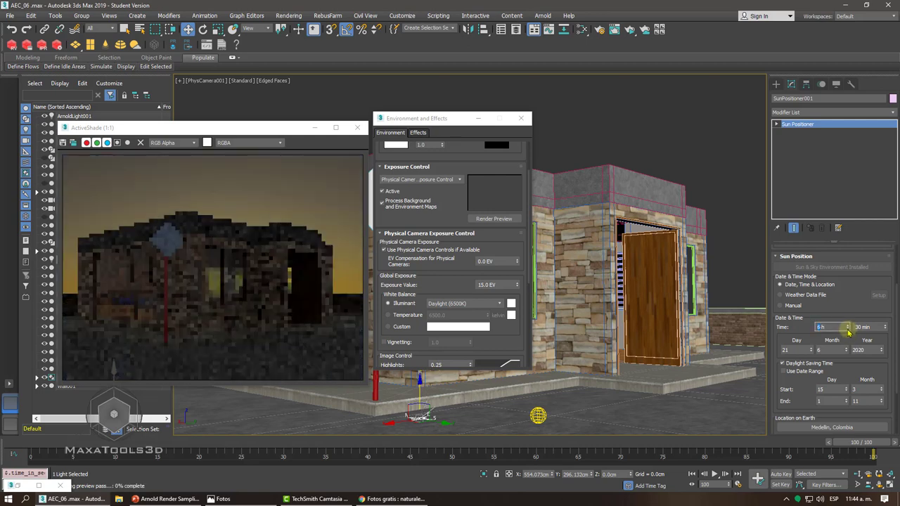
pyautogui.write('12')
pyautogui.press('Return')
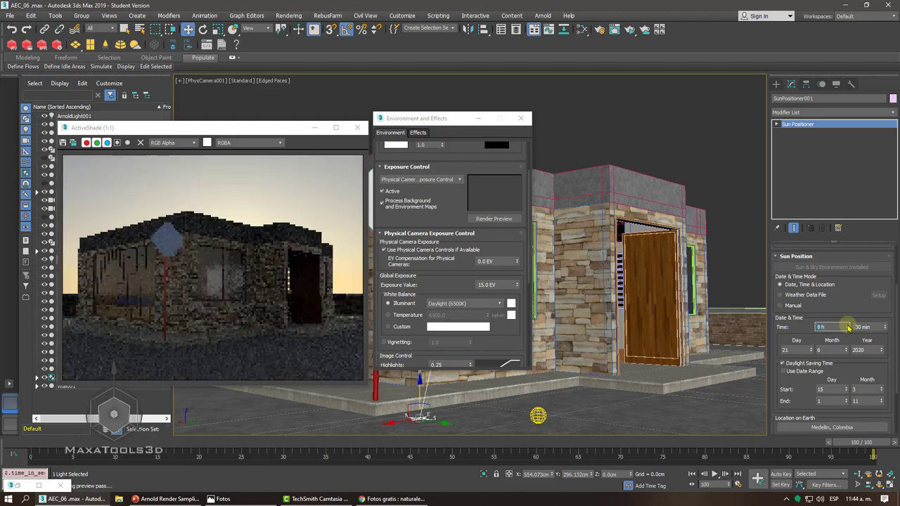
# Try 8 h and 16 h, then settle the sun time at 17 h 30 min
pyautogui.write('8')
pyautogui.press('Return')
pyautogui.moveTo(582, 168)
pyautogui.mouseDown(button='middle')
pyautogui.moveTo(582, 244)
pyautogui.moveTo(582, 226)
pyautogui.mouseUp(button='middle')
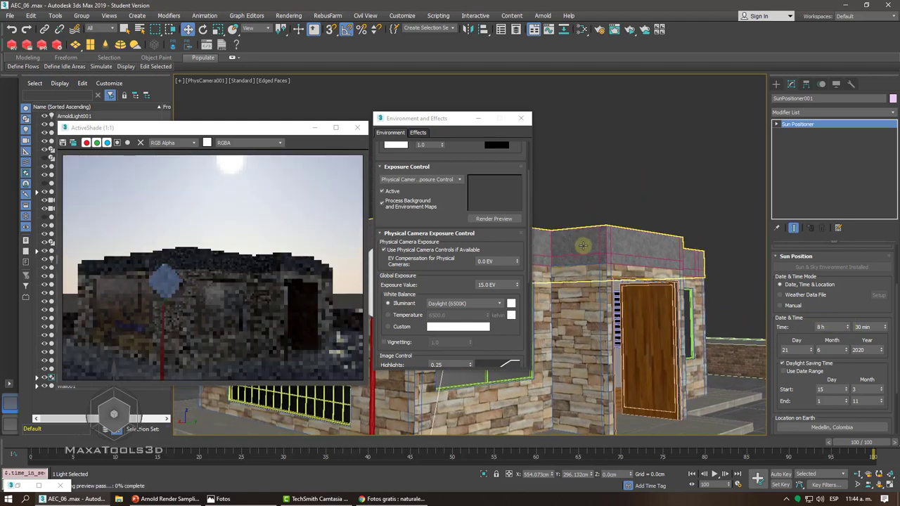
pyautogui.write('16')
pyautogui.press('Return')
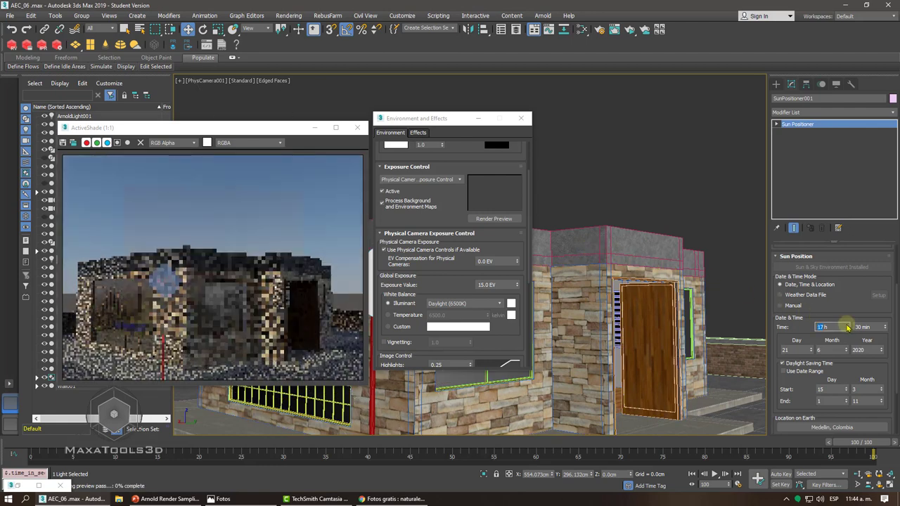
pyautogui.click(847, 324)
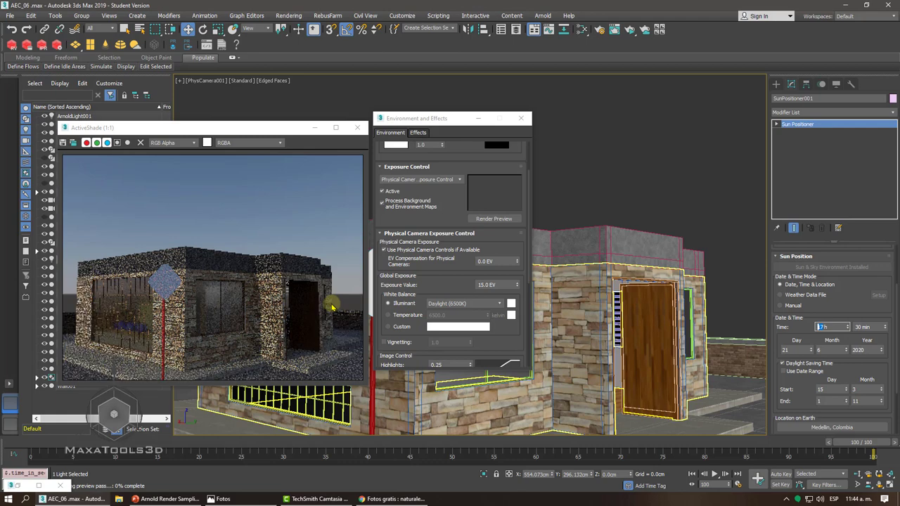
pyautogui.scroll(-3, 627, 284)
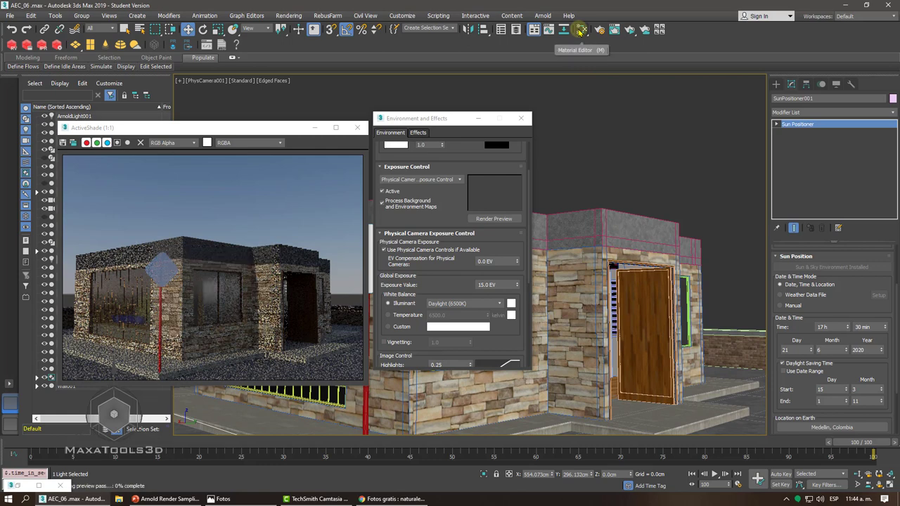
# Open the Slate Material Editor and add the Physical Sun & Sky map as an instance node
pyautogui.click(581, 29)
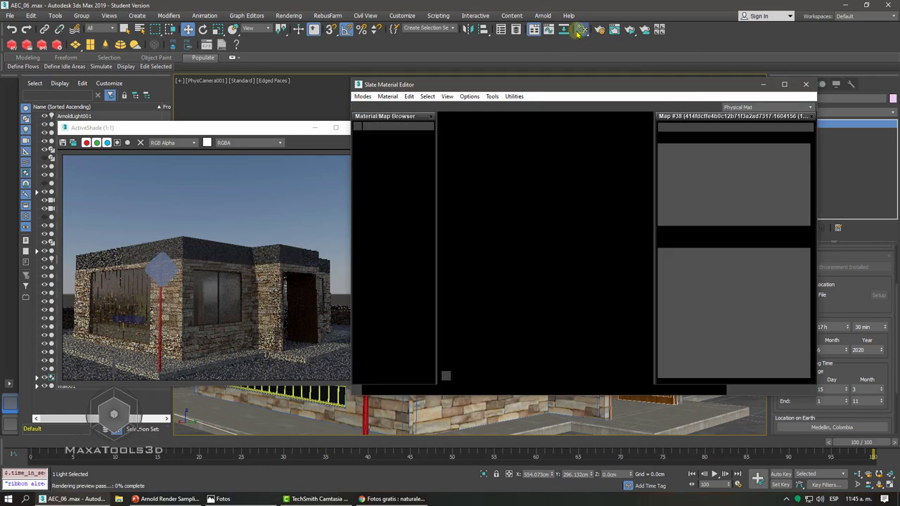
pyautogui.moveTo(527, 101)
pyautogui.mouseDown()
pyautogui.moveTo(574, 171)
pyautogui.moveTo(709, 117)
pyautogui.mouseUp()
pyautogui.moveTo(453, 232); pyautogui.dragTo(455, 316)
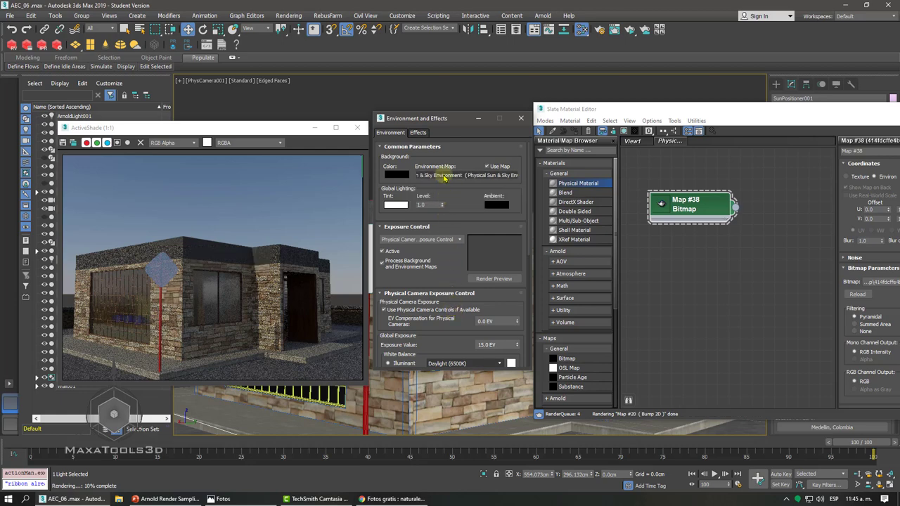
pyautogui.moveTo(454, 175); pyautogui.dragTo(682, 269)
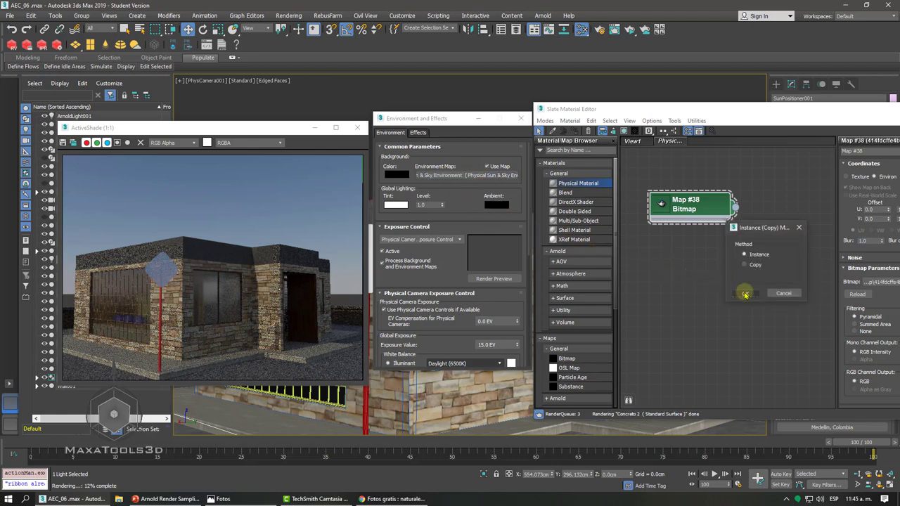
pyautogui.click(745, 294)
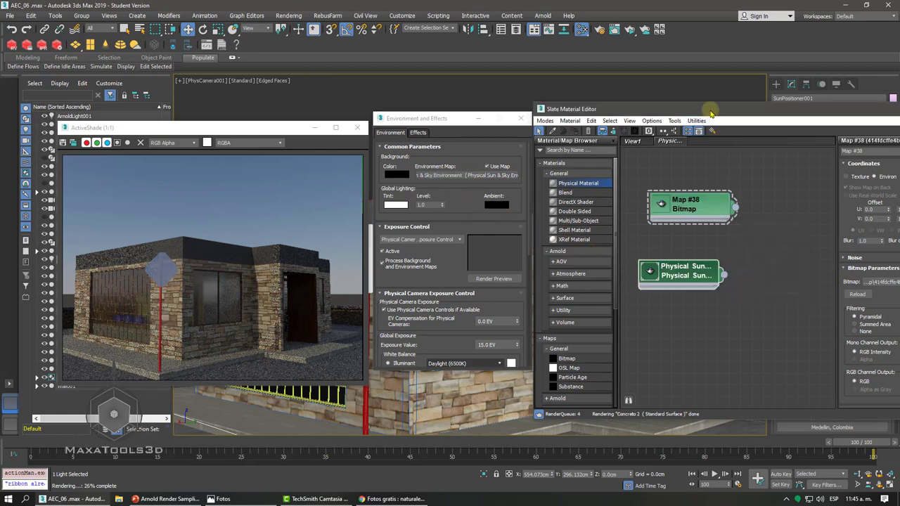
pyautogui.moveTo(708, 112); pyautogui.dragTo(362, 105)
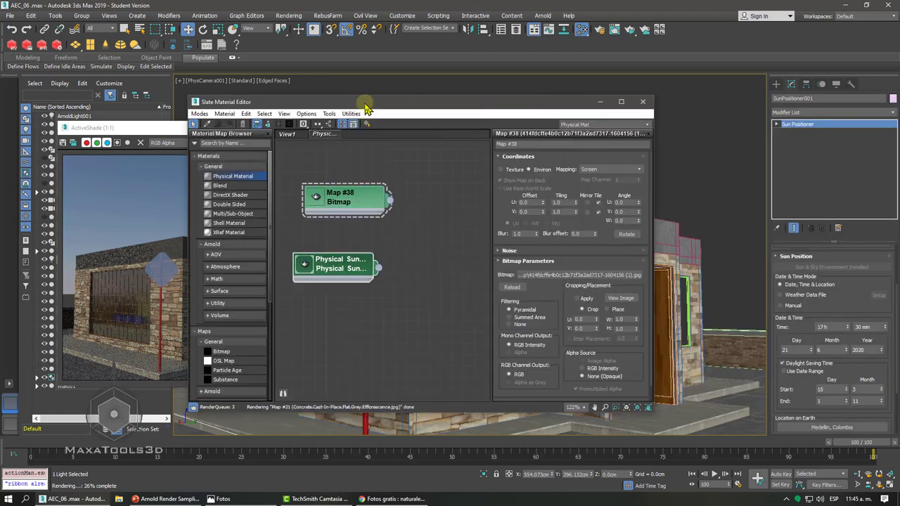
# Open the Physical Sun & Sky node, try Disc Intensity 2.220, then undo back to 1.0
pyautogui.doubleClick(338, 267)
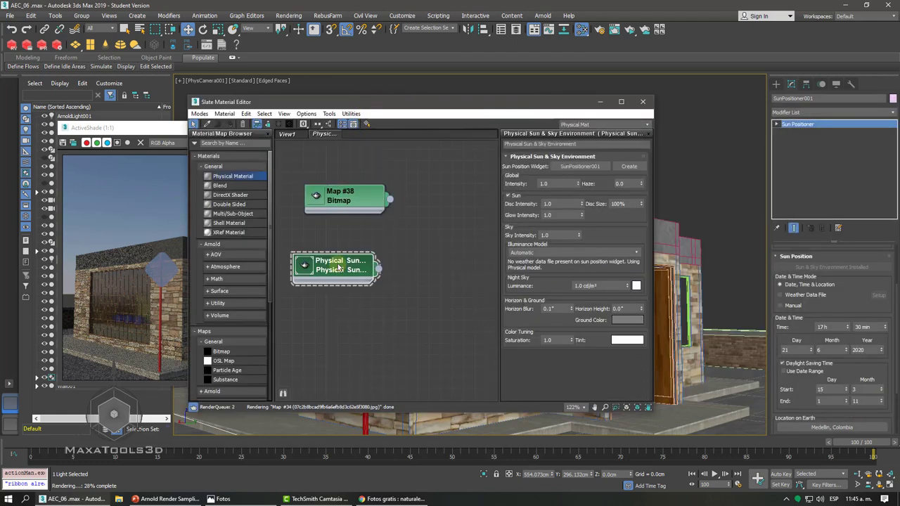
pyautogui.moveTo(414, 105); pyautogui.dragTo(620, 87)
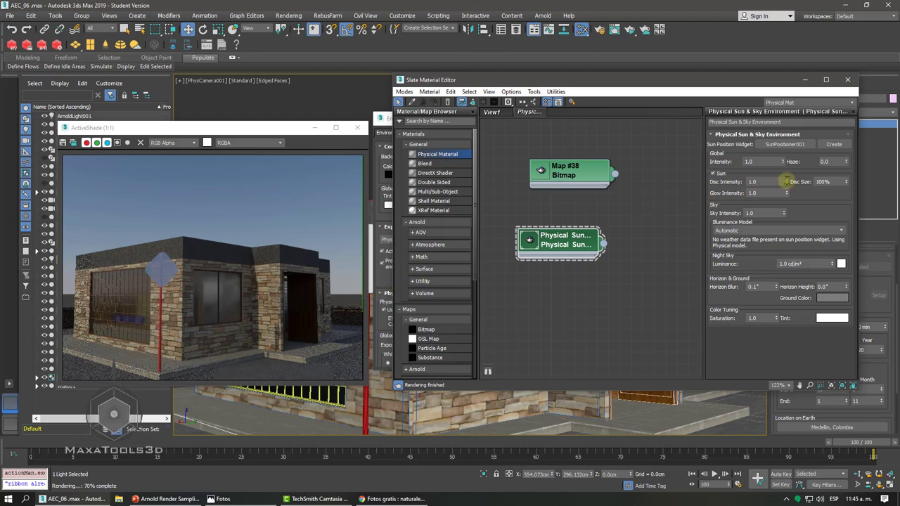
pyautogui.moveTo(787, 182)
pyautogui.mouseDown()
pyautogui.moveTo(773, 123)
pyautogui.moveTo(777, 134)
pyautogui.mouseUp()
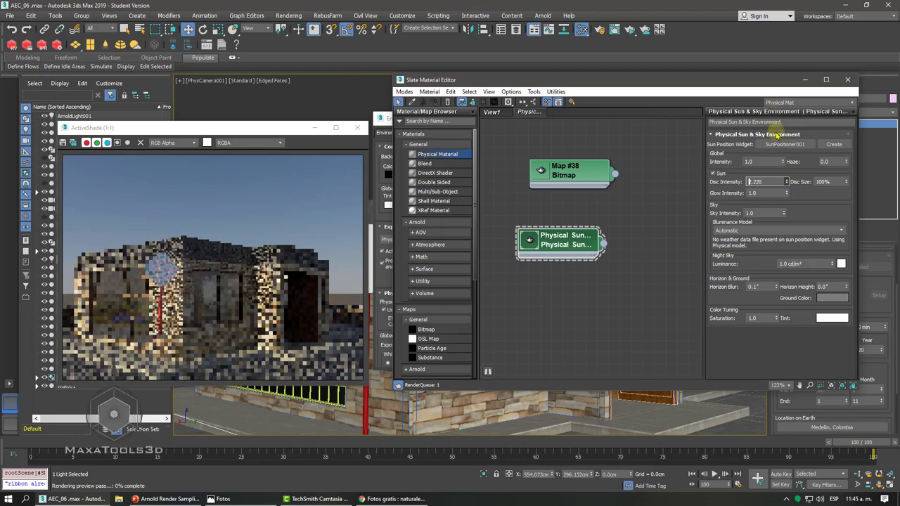
pyautogui.write('2')
pyautogui.press('Return')
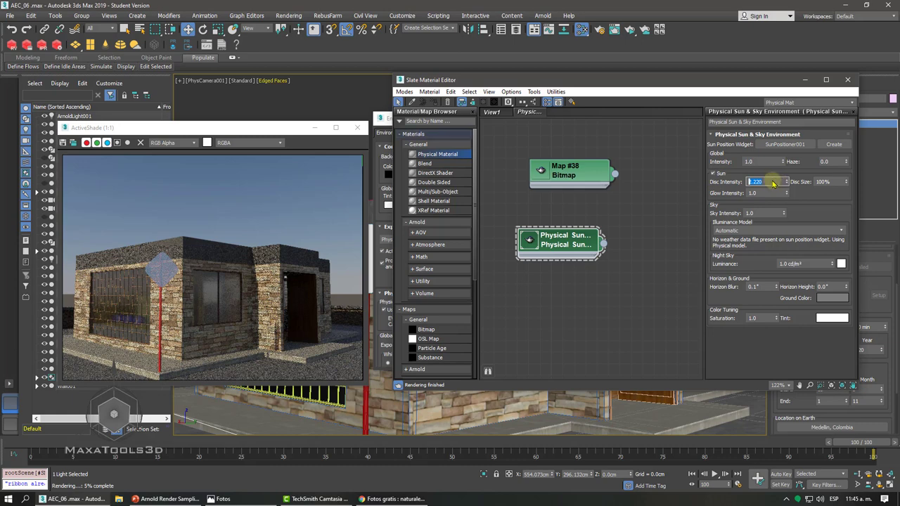
pyautogui.click(11, 30)
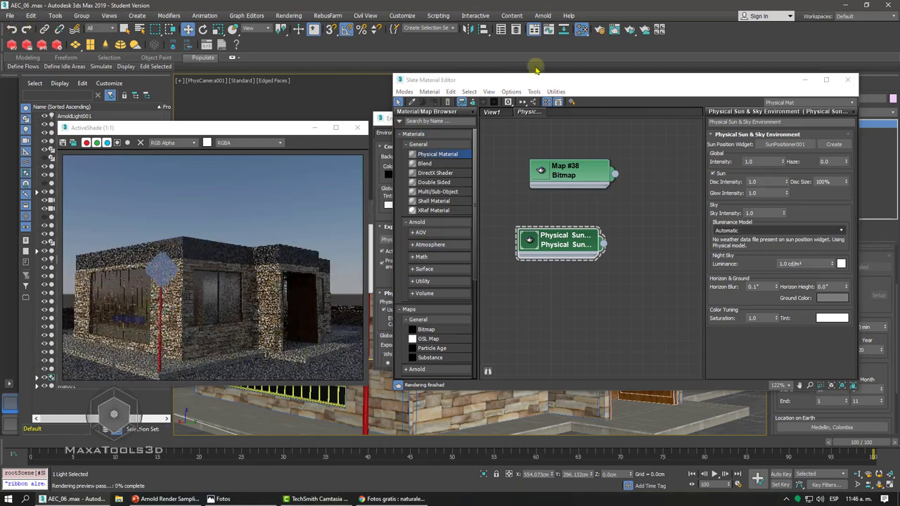
pyautogui.moveTo(691, 84); pyautogui.dragTo(564, 97)
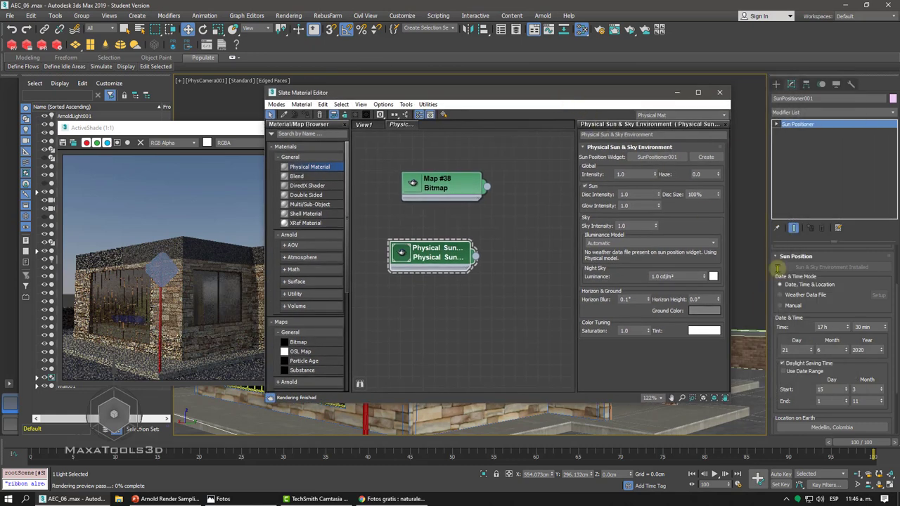
# Set the sun time to 8 h 10 min and raise Disc Intensity to about 4.916
pyautogui.click(846, 327)
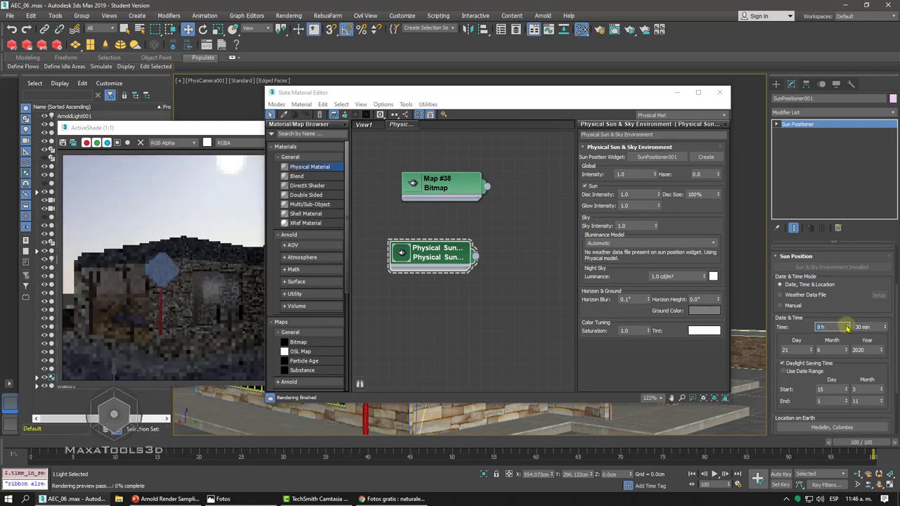
pyautogui.moveTo(495, 99); pyautogui.dragTo(561, 95)
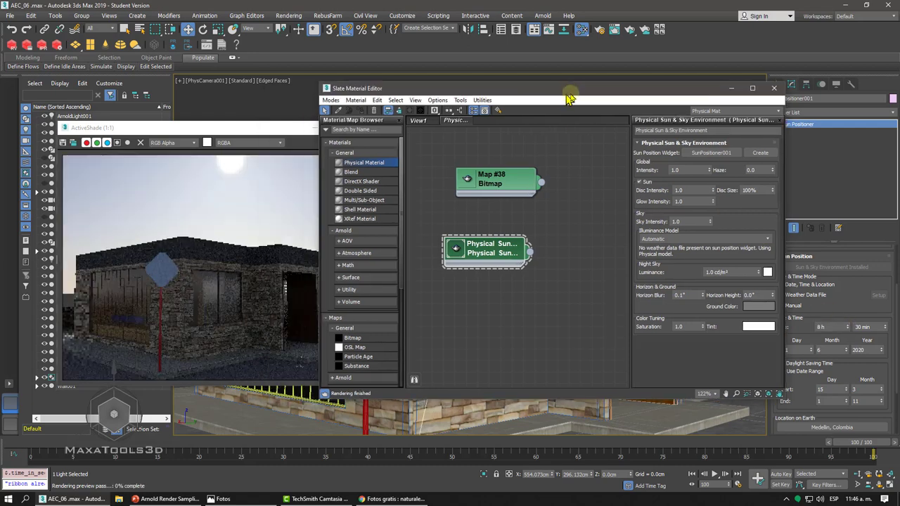
pyautogui.doubleClick(870, 326)
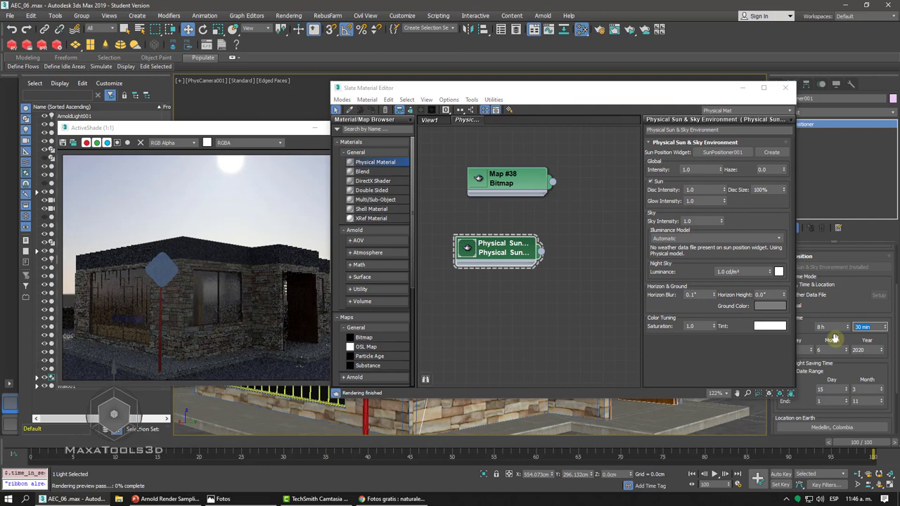
pyautogui.press('Return')
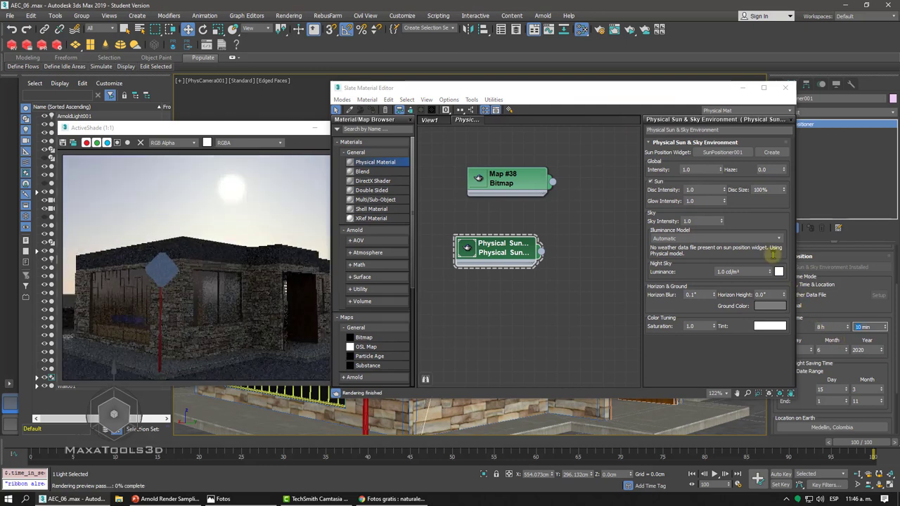
pyautogui.moveTo(724, 190); pyautogui.dragTo(706, 124)
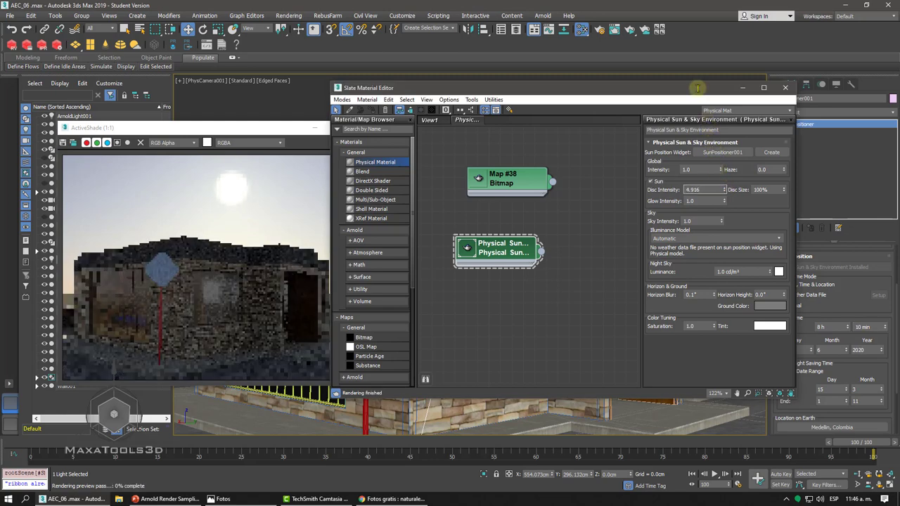
# Push Disc Intensity higher and reset it, then enlarge Disc Size and reset it to 100%
pyautogui.moveTo(717, 191); pyautogui.dragTo(704, 70)
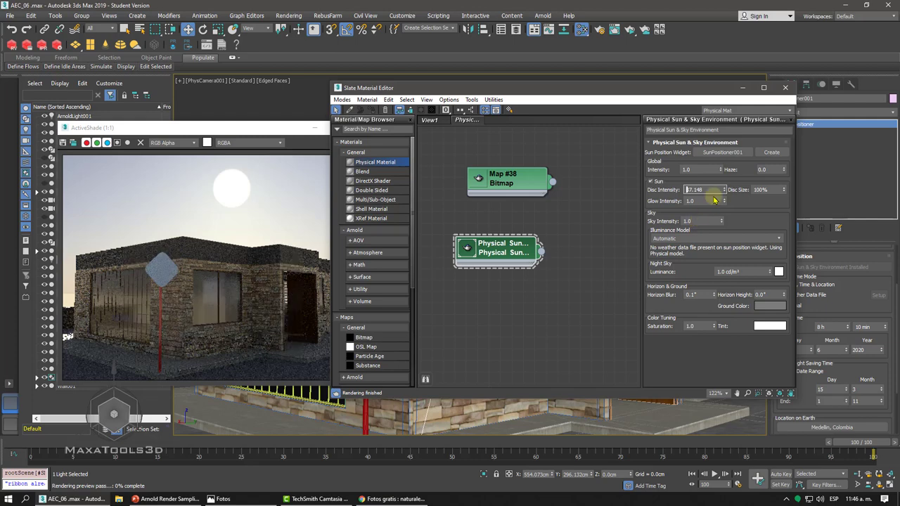
pyautogui.moveTo(716, 190); pyautogui.dragTo(665, 194)
pyautogui.write('1')
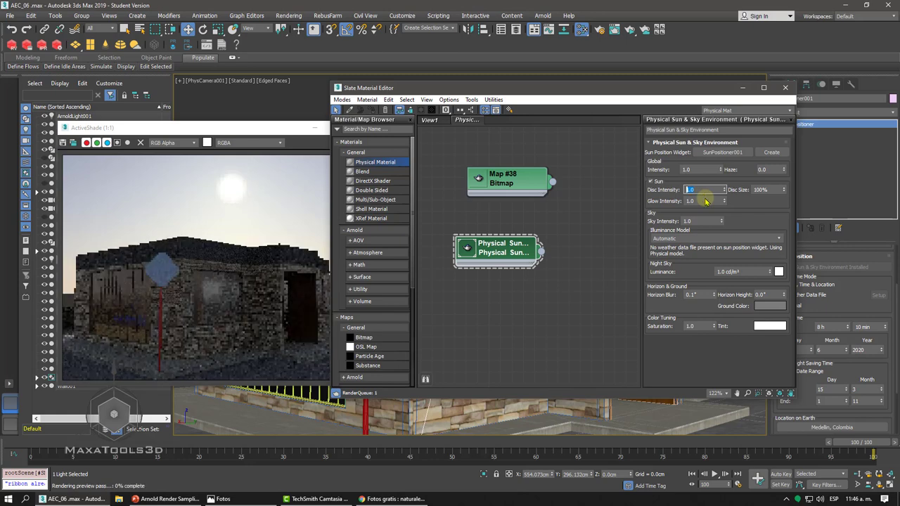
pyautogui.moveTo(783, 190); pyautogui.dragTo(764, 115)
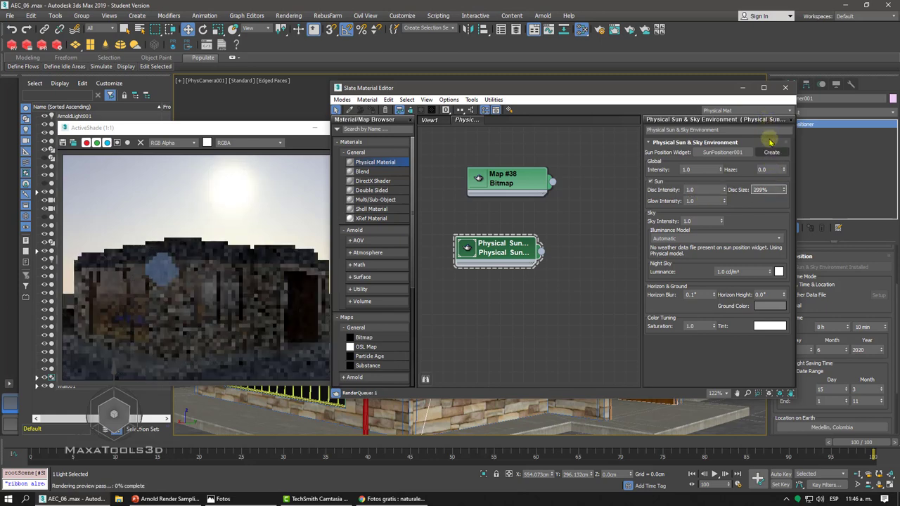
pyautogui.rightClick(775, 189)
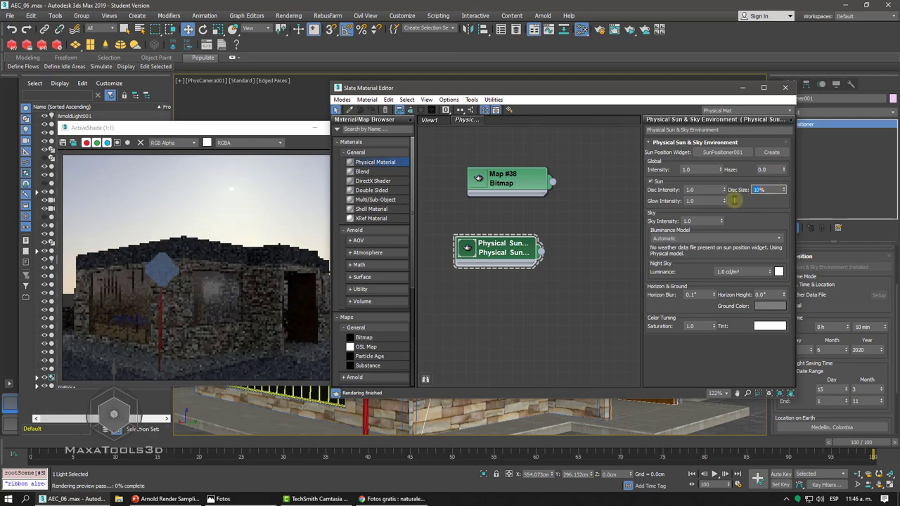
# Test stronger Glow and Sky Intensity values, undoing them to restore the defaults
pyautogui.moveTo(723, 201)
pyautogui.mouseDown()
pyautogui.moveTo(720, 178)
pyautogui.moveTo(722, 220)
pyautogui.mouseUp()
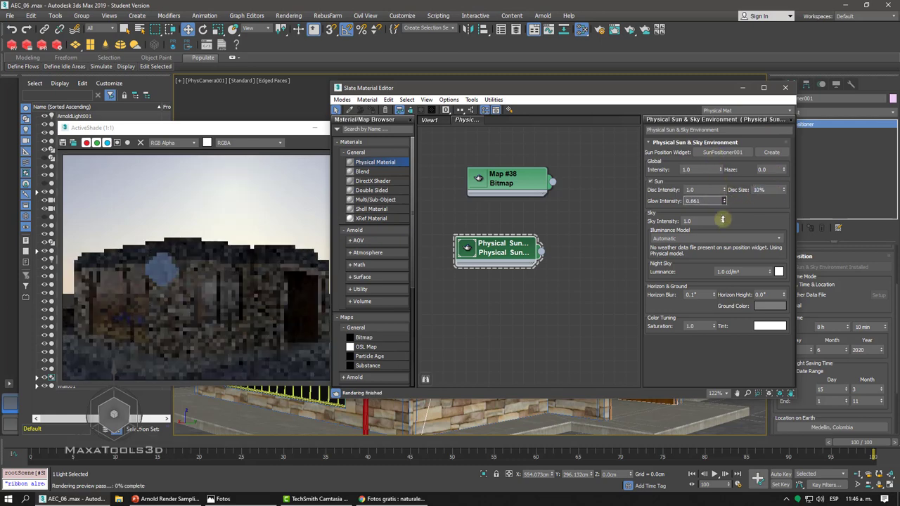
pyautogui.moveTo(712, 135); pyautogui.dragTo(703, 502)
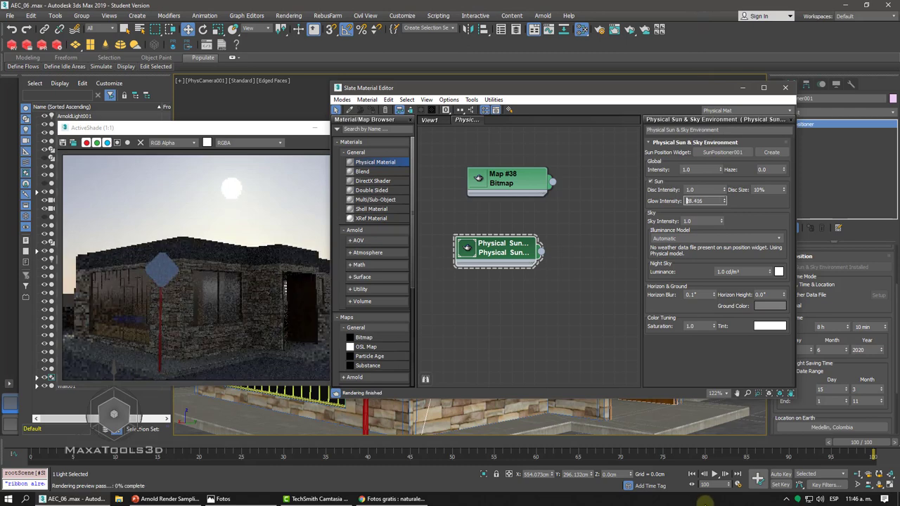
pyautogui.click(10, 31)
pyautogui.click(9, 30)
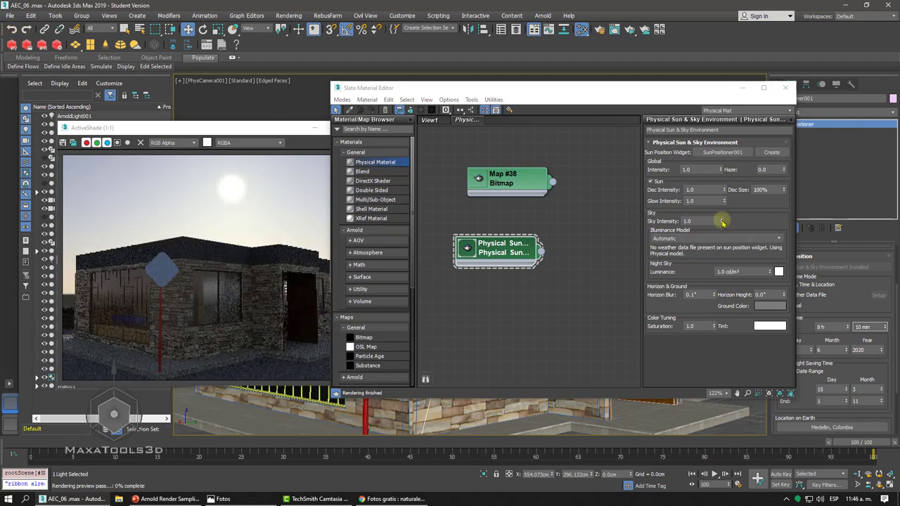
pyautogui.moveTo(721, 221)
pyautogui.mouseDown()
pyautogui.moveTo(692, 169)
pyautogui.moveTo(698, 231)
pyautogui.mouseUp()
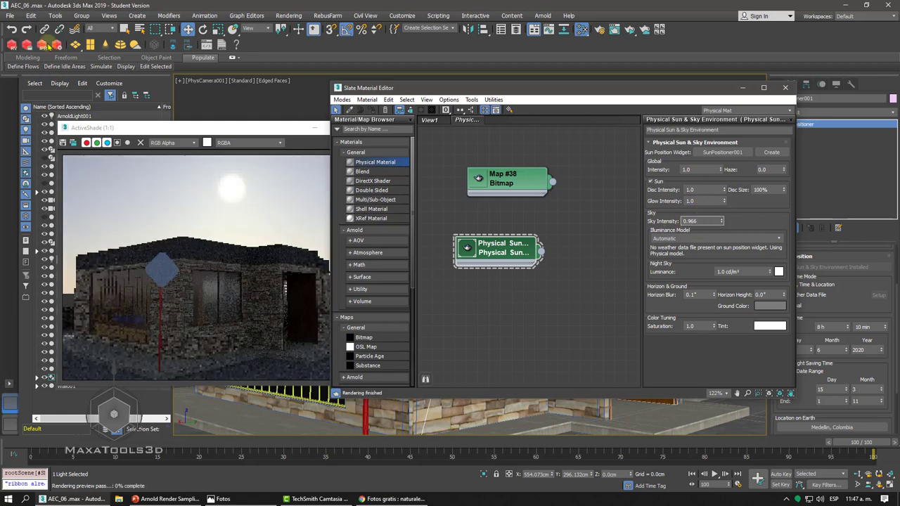
pyautogui.click(11, 29)
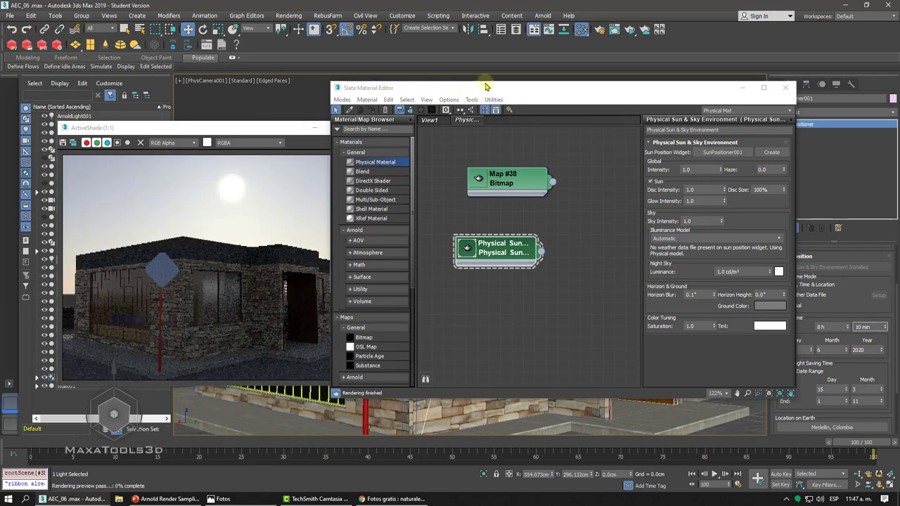
# Try Horizon Height values of 4.6°, negative and -3.0°, then enter 5.0°
pyautogui.moveTo(485, 86); pyautogui.dragTo(515, 79)
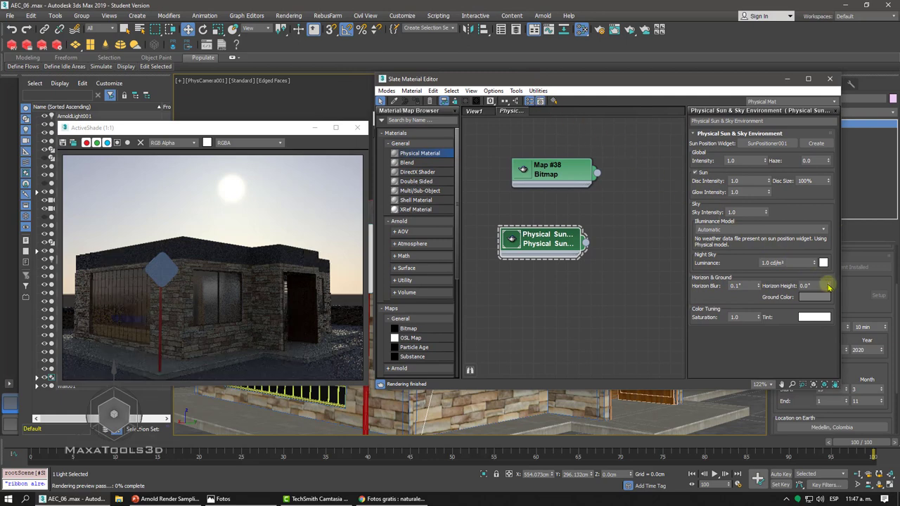
pyautogui.moveTo(828, 286); pyautogui.dragTo(824, 283)
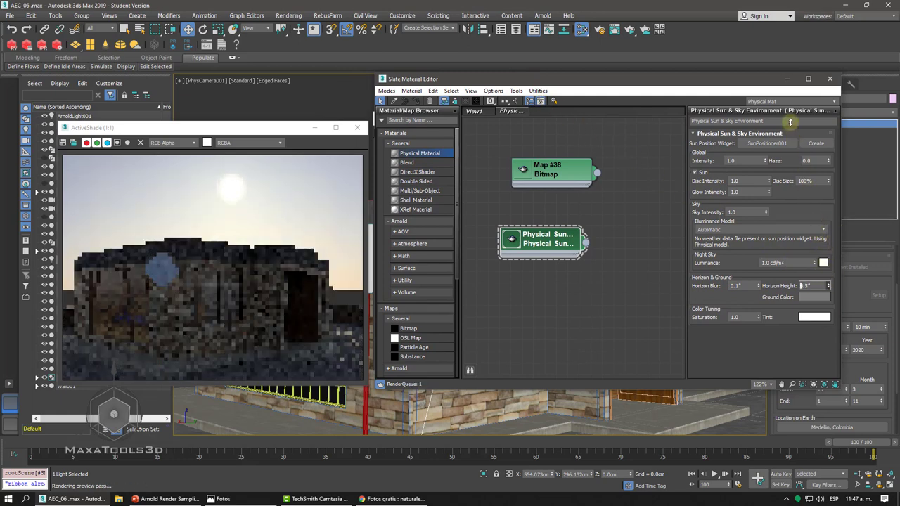
pyautogui.doubleClick(806, 287)
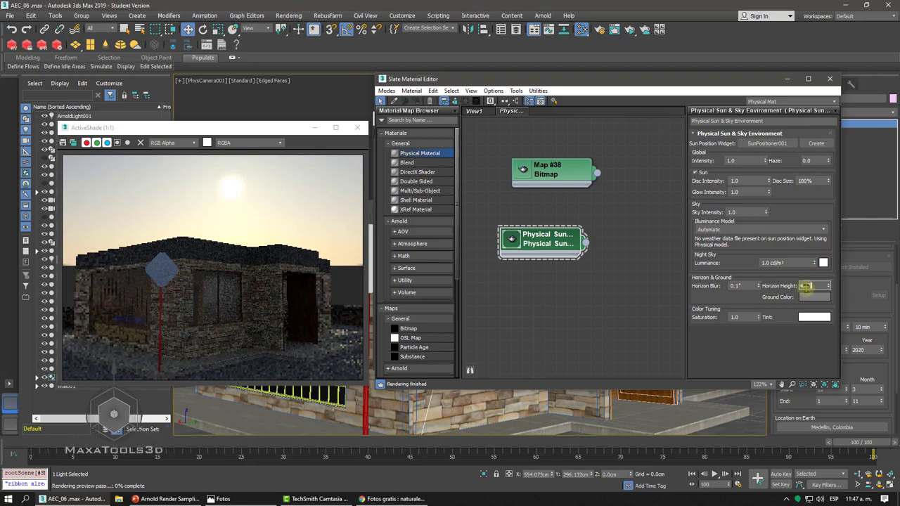
pyautogui.write('4.6')
pyautogui.press('Return')
pyautogui.press('BackSpace')
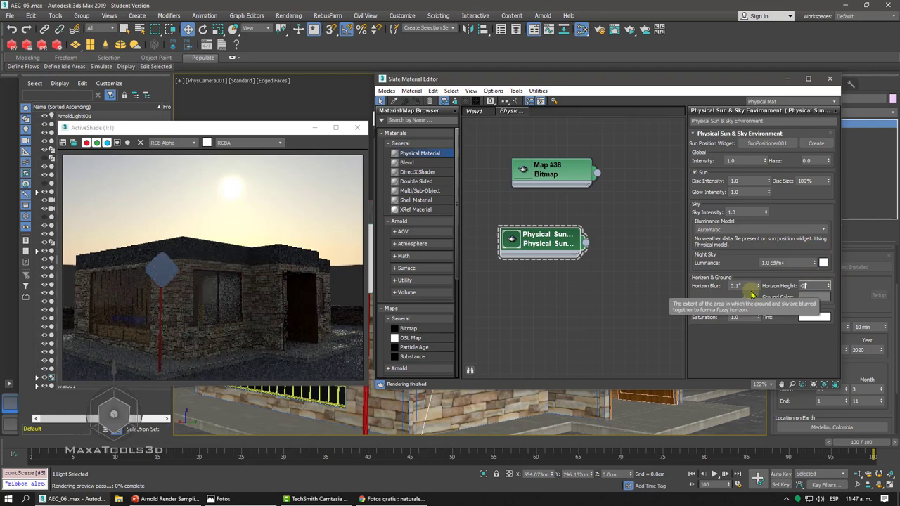
pyautogui.write('2')
pyautogui.press('Return')
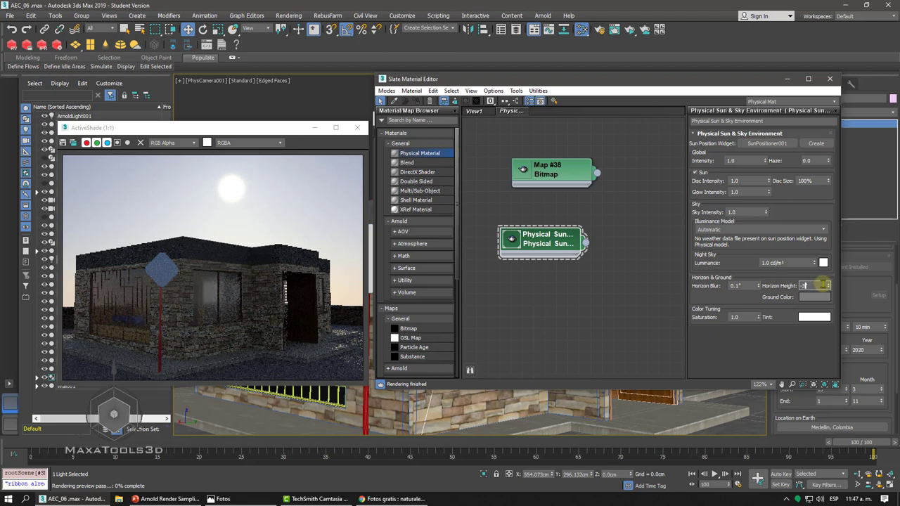
pyautogui.click(827, 287)
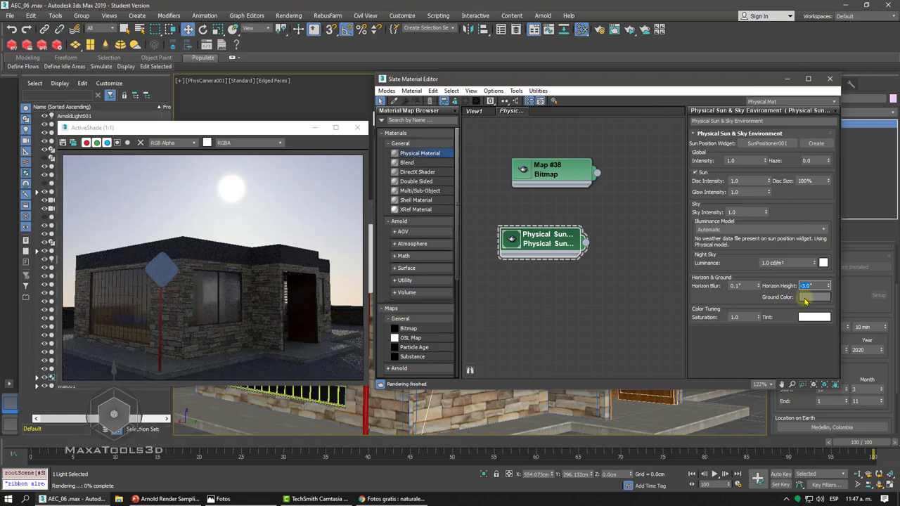
pyautogui.write('5')
pyautogui.press('Return')
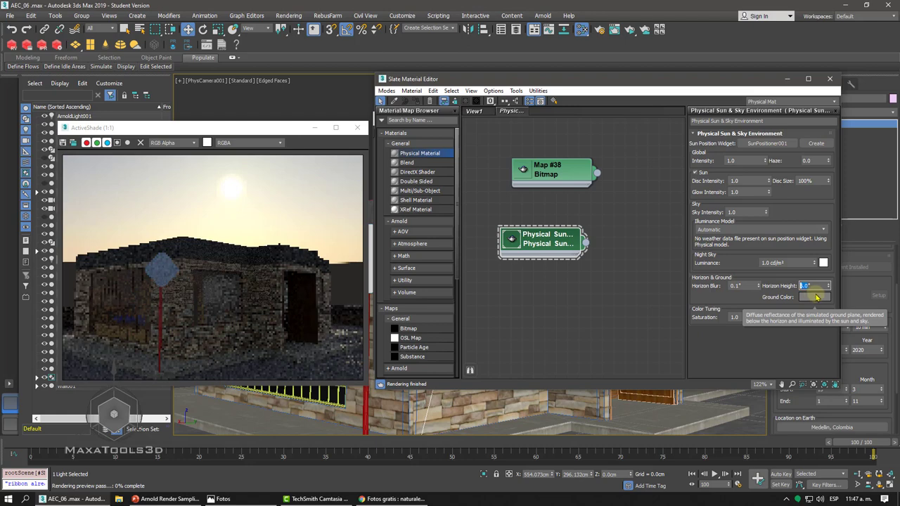
# Set the Ground Color to dark green and the Horizon Height to -3.0°
pyautogui.click(815, 298)
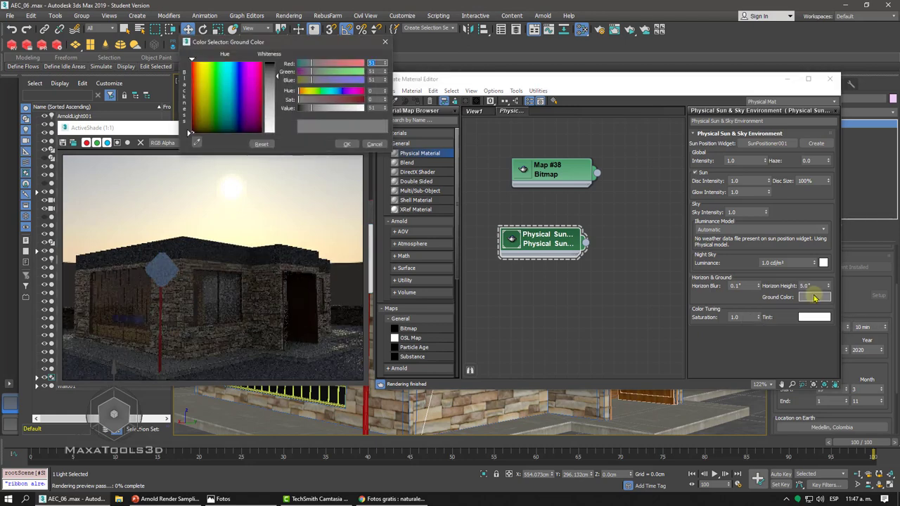
pyautogui.click(214, 123)
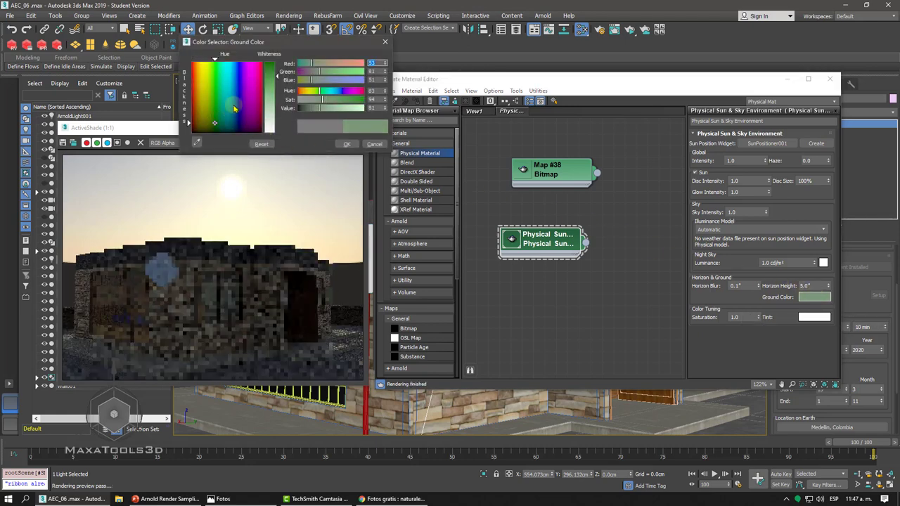
pyautogui.moveTo(273, 73); pyautogui.dragTo(275, 64)
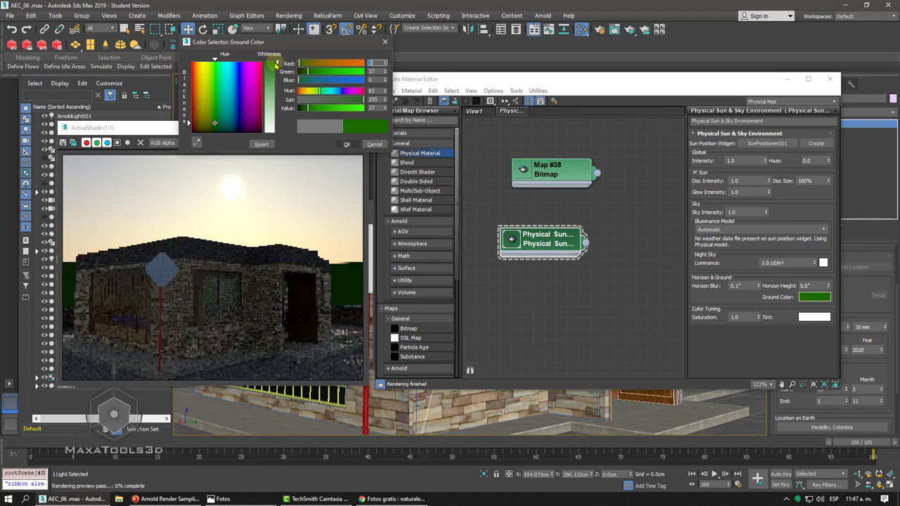
pyautogui.click(343, 144)
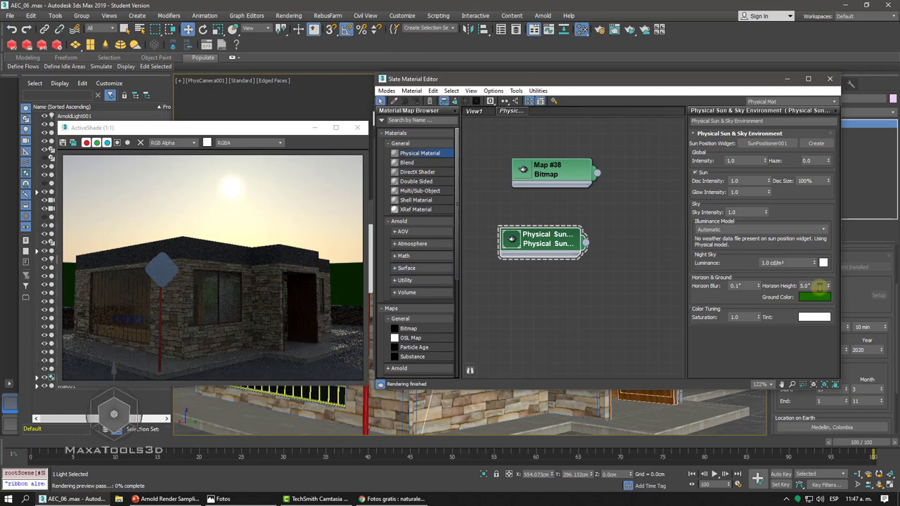
pyautogui.doubleClick(819, 286)
pyautogui.write('-3')
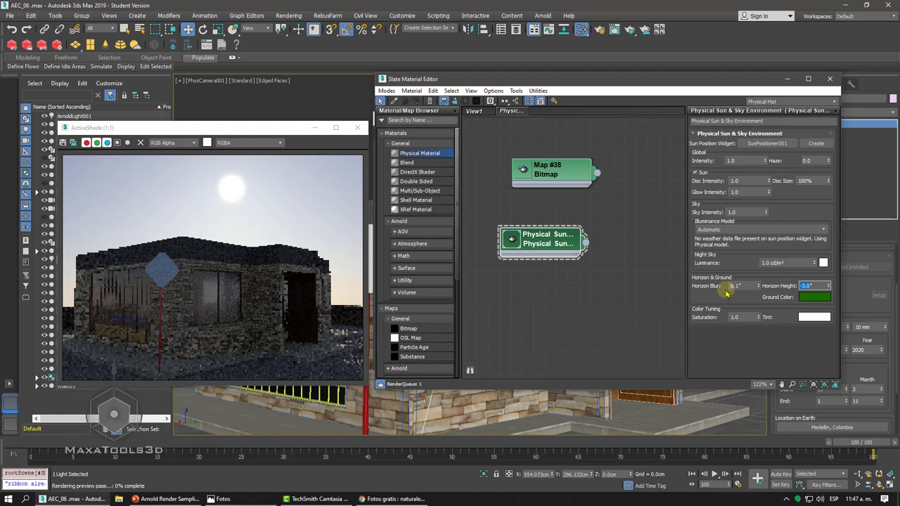
pyautogui.press('Return')
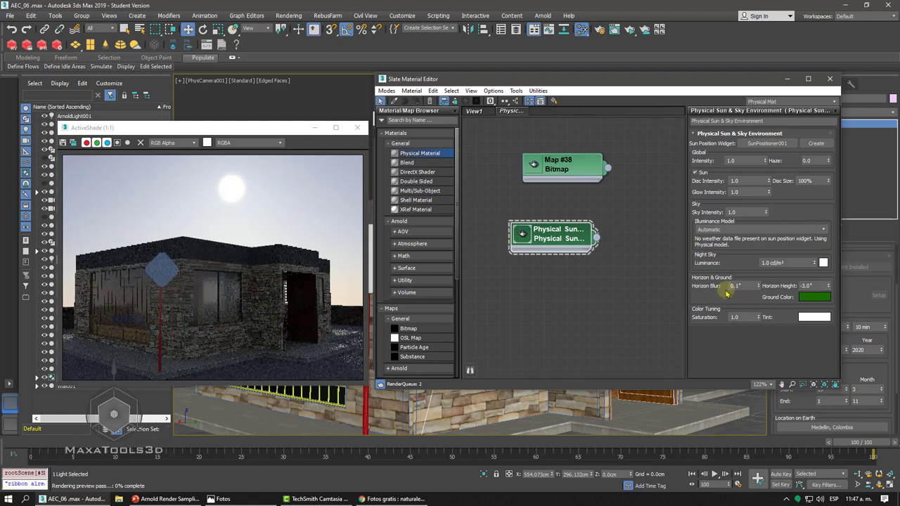
# With the material editor closed, raise ArnoldLight001's Intensity from 6.0 toward 30 (Resulting Intensity about 60.9)
pyautogui.click(830, 79)
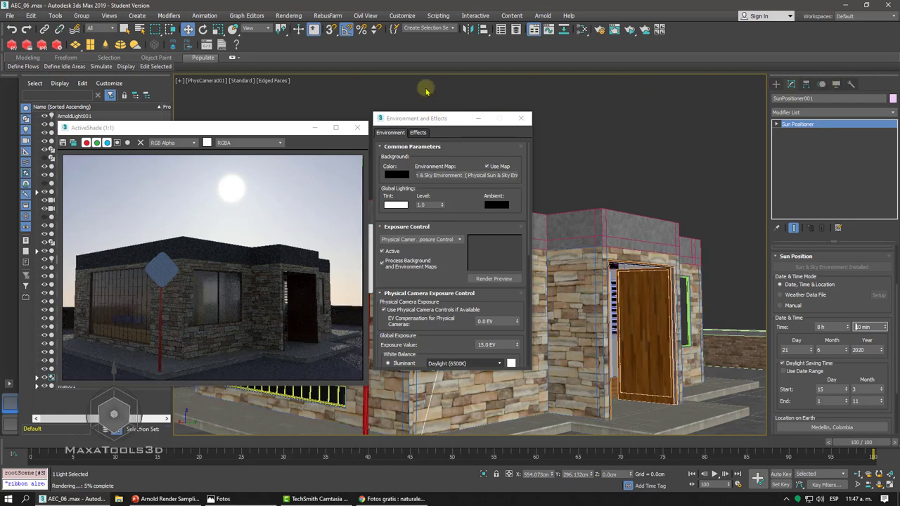
pyautogui.moveTo(425, 90); pyautogui.dragTo(428, 91)
pyautogui.moveTo(590, 278)
pyautogui.mouseDown(button='middle')
pyautogui.moveTo(594, 228)
pyautogui.moveTo(564, 306)
pyautogui.mouseUp(button='middle')
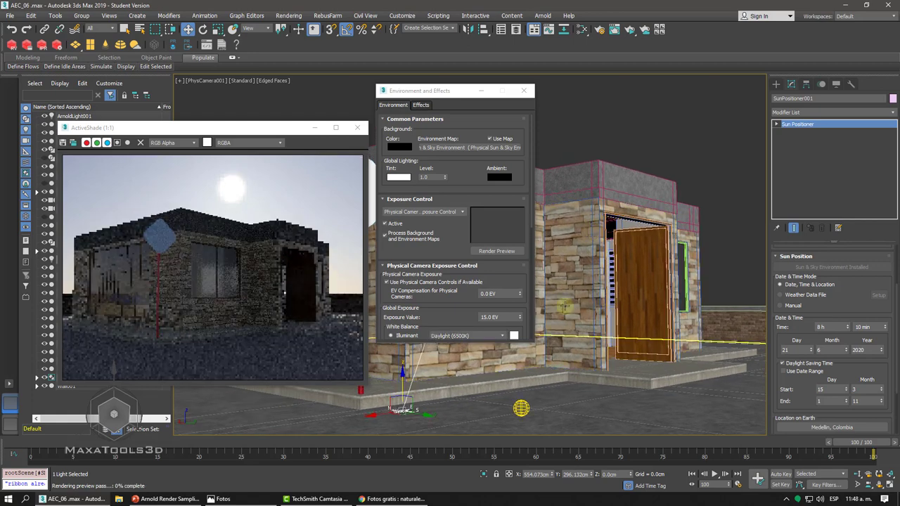
pyautogui.click(520, 407)
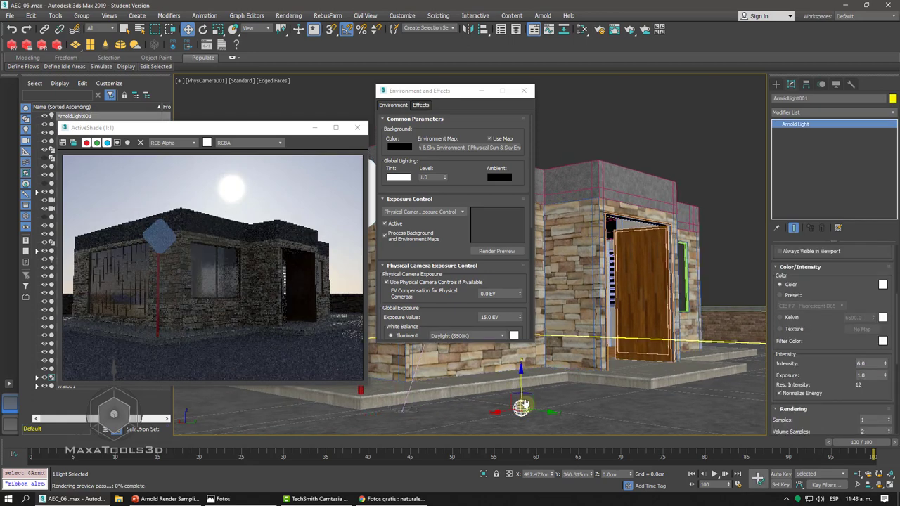
pyautogui.moveTo(884, 363); pyautogui.dragTo(841, 266)
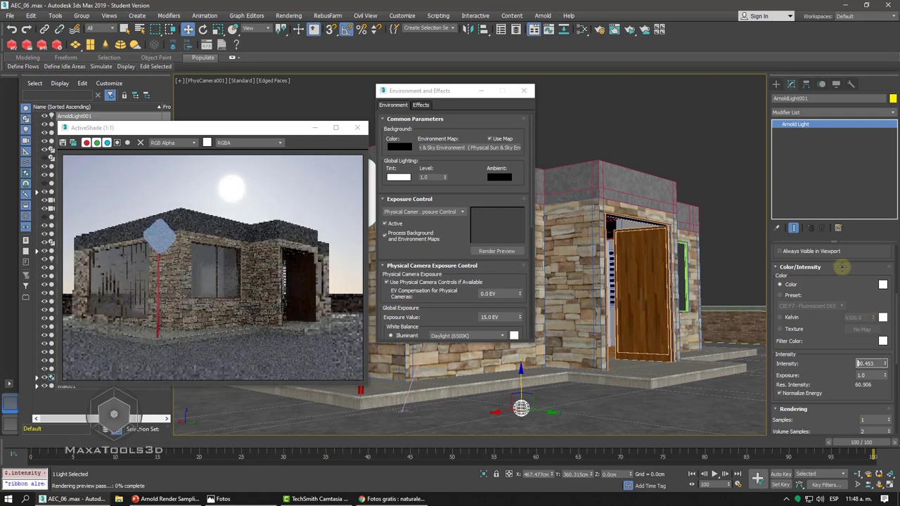
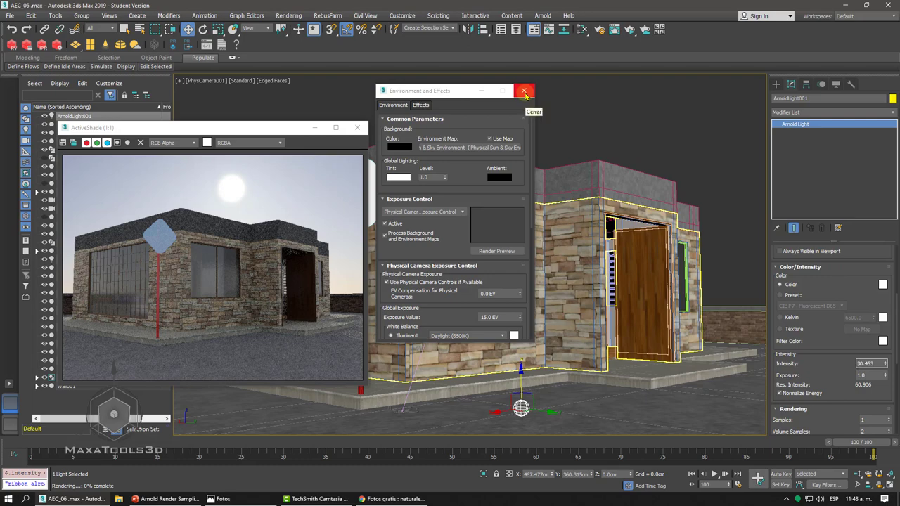
# Close Environment and ActiveShade, then frame FixedWindow001 in the Perspective view
pyautogui.click(523, 92)
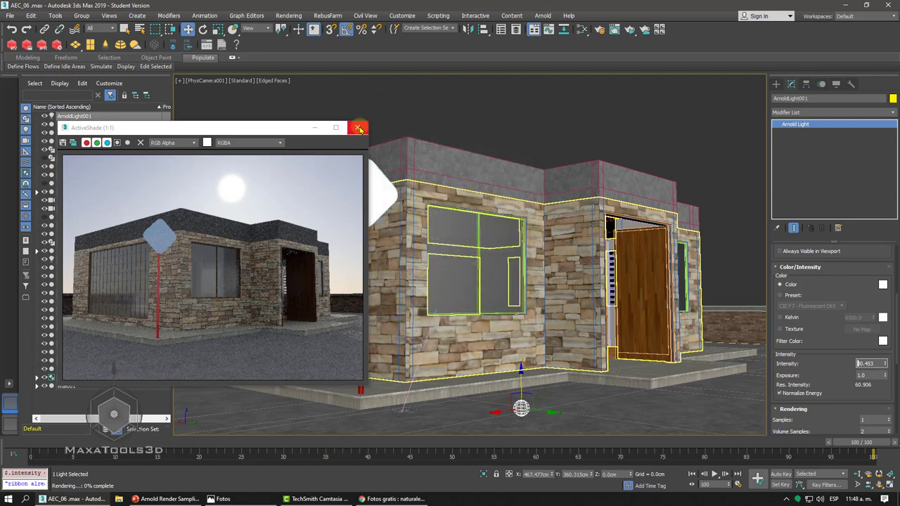
pyautogui.click(359, 128)
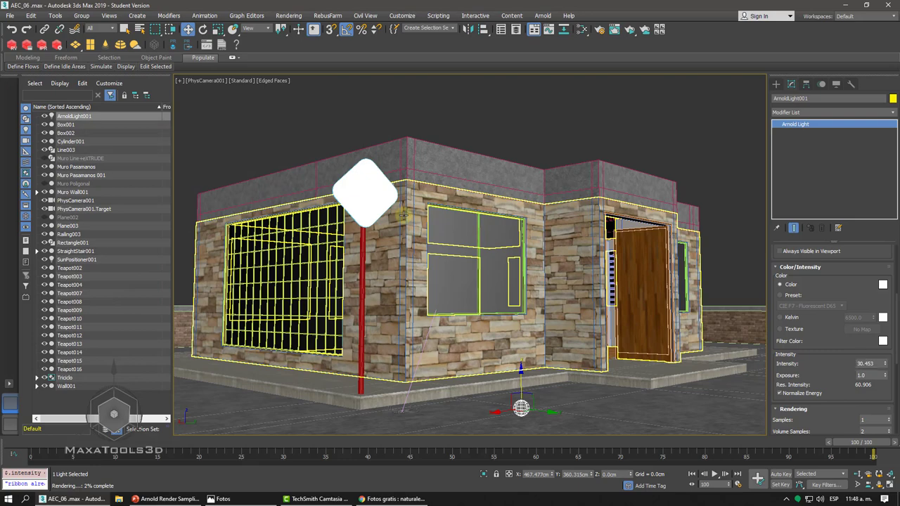
pyautogui.press('p')
pyautogui.keyDown('alt'); pyautogui.moveTo(403, 214); pyautogui.dragTo(349, 233, button='middle'); pyautogui.keyUp('alt')
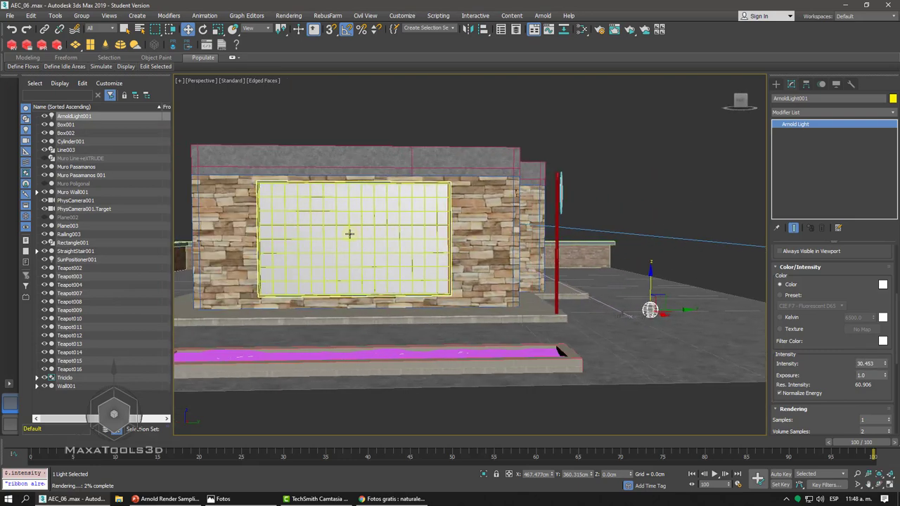
pyautogui.click(350, 233)
pyautogui.press('z')
# Create PhysCamera002 from the zoomed-in window view and start an ActiveShade preview
pyautogui.scroll(2, 422, 227)
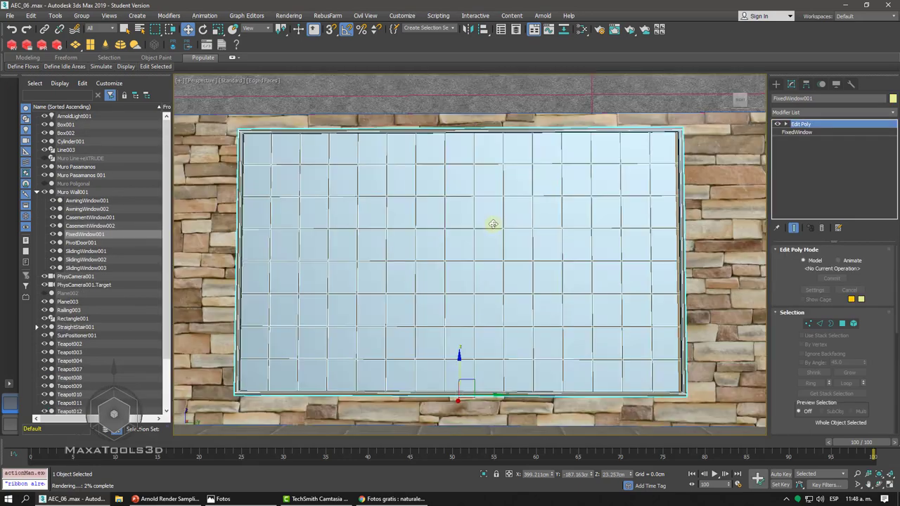
pyautogui.scroll(1, 492, 224)
pyautogui.scroll(1, 492, 224)
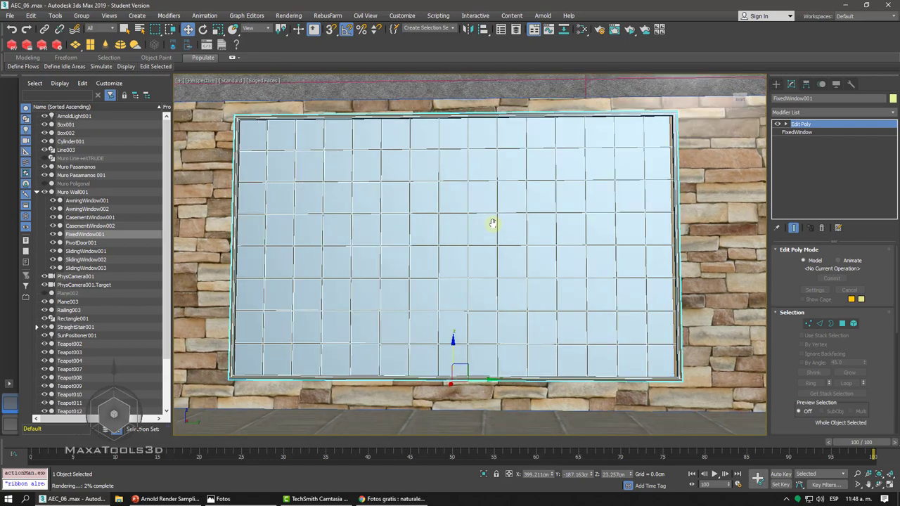
pyautogui.scroll(1, 492, 224)
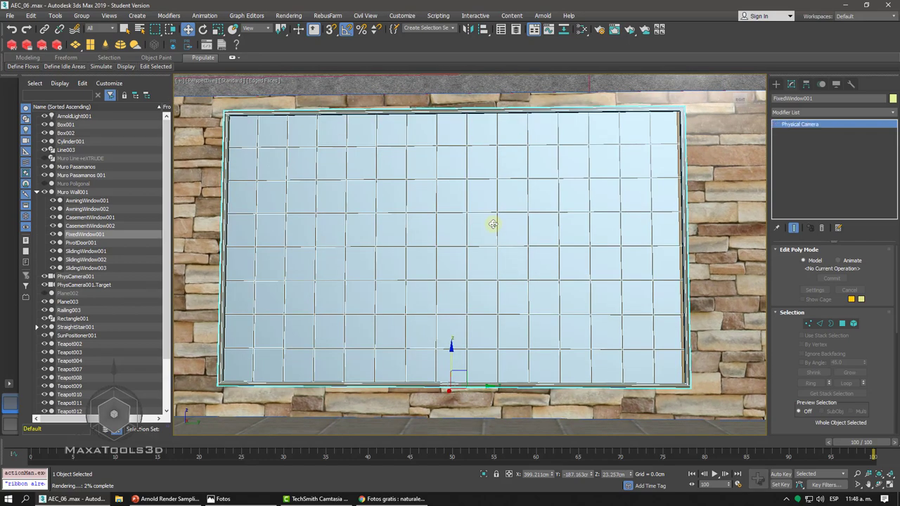
pyautogui.hotkey('ctrl', 'c')
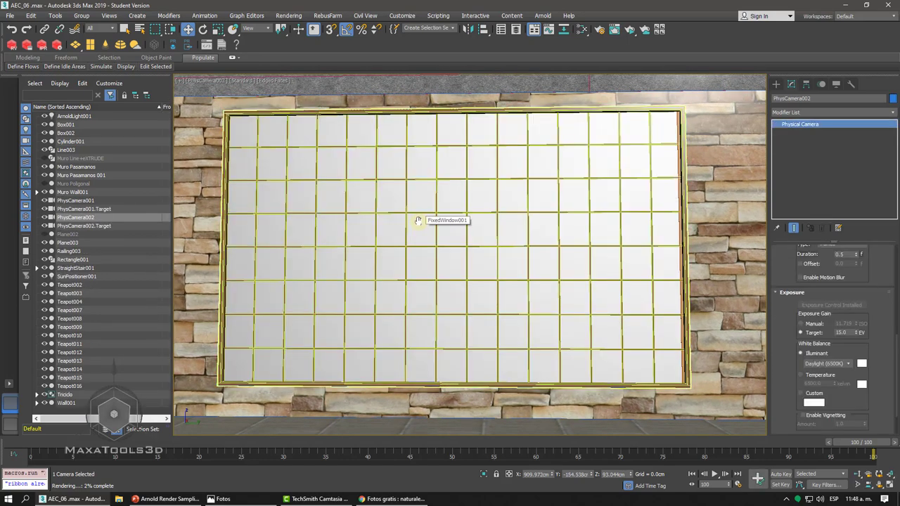
pyautogui.click(629, 29)
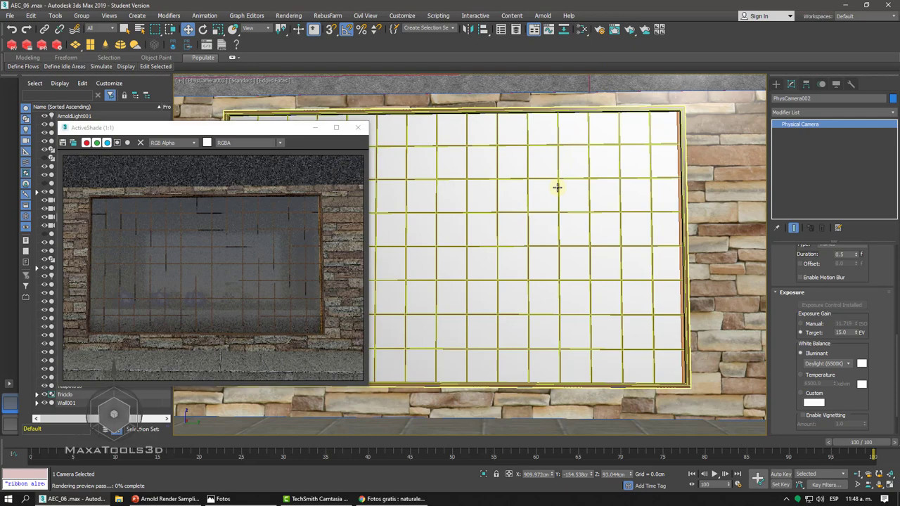
# Switch the viewport to the Right view
pyautogui.press('f')
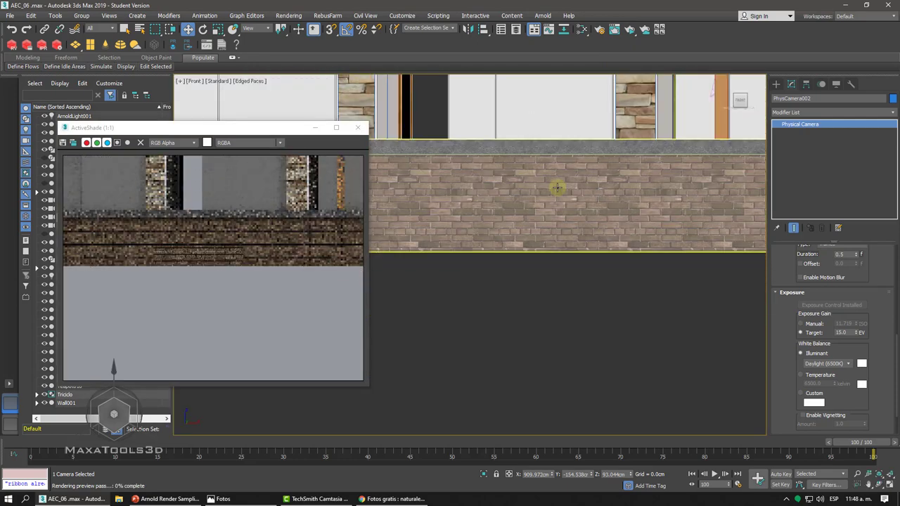
pyautogui.press('v')
pyautogui.press('r')
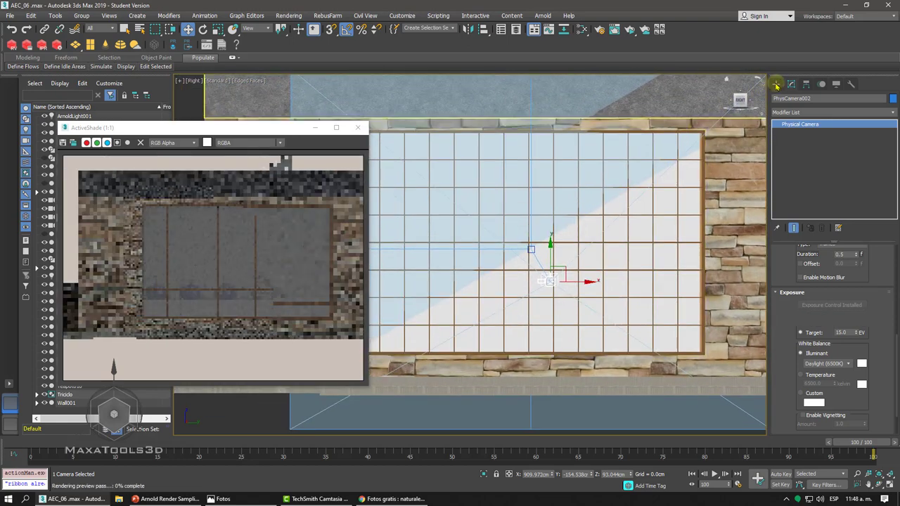
# Place a Spot-shaped Arnold light, ArnoldLight002, aiming down at the window in Right wireframe view
pyautogui.click(776, 85)
pyautogui.click(813, 141)
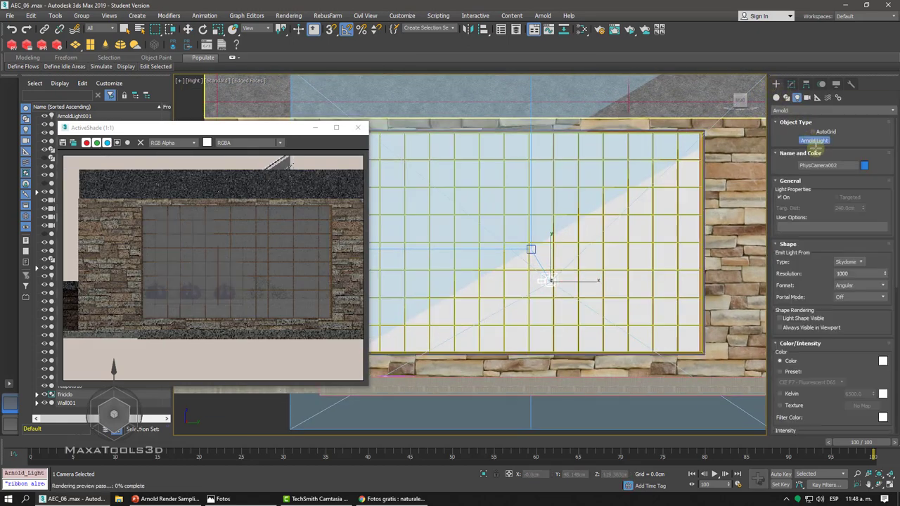
pyautogui.click(859, 262)
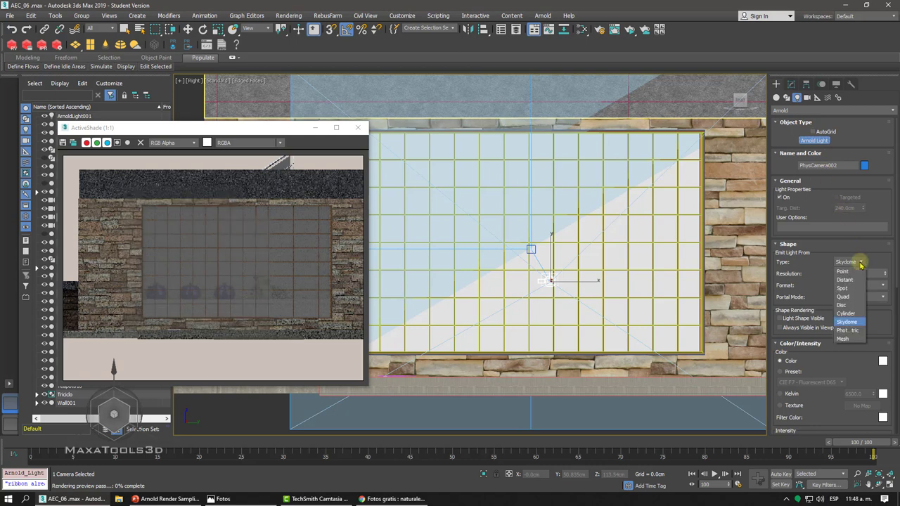
pyautogui.press('Down')
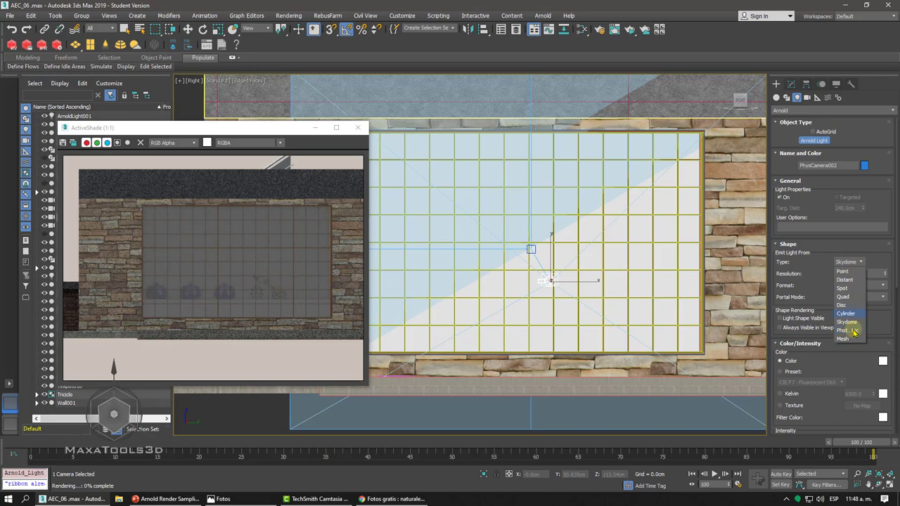
pyautogui.click(843, 288)
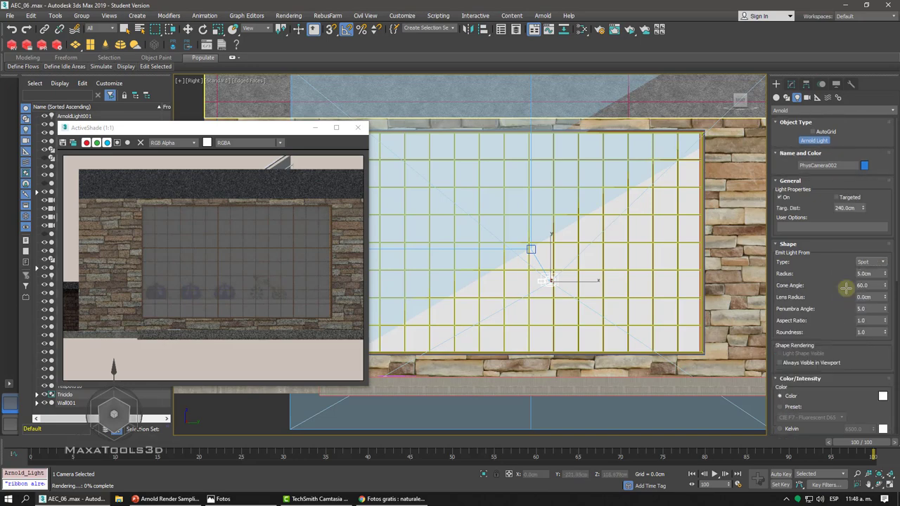
pyautogui.press('F3')
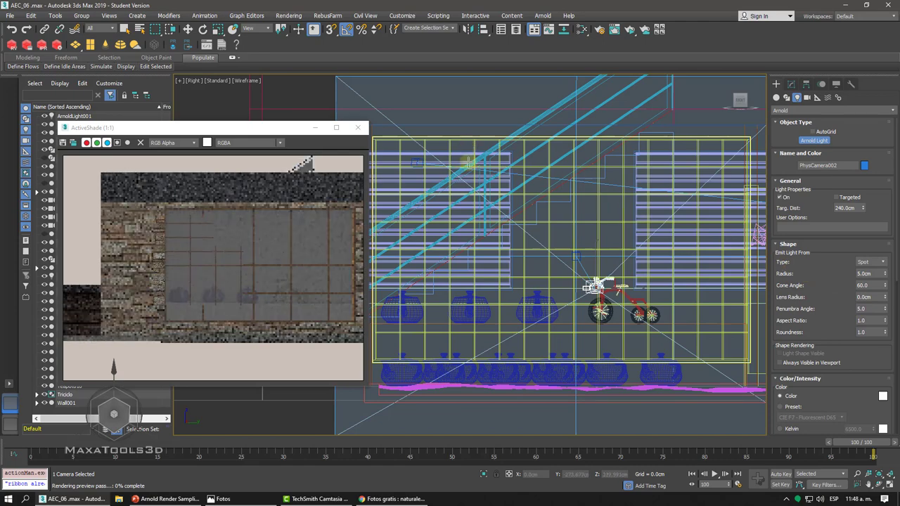
pyautogui.moveTo(468, 146); pyautogui.dragTo(470, 327)
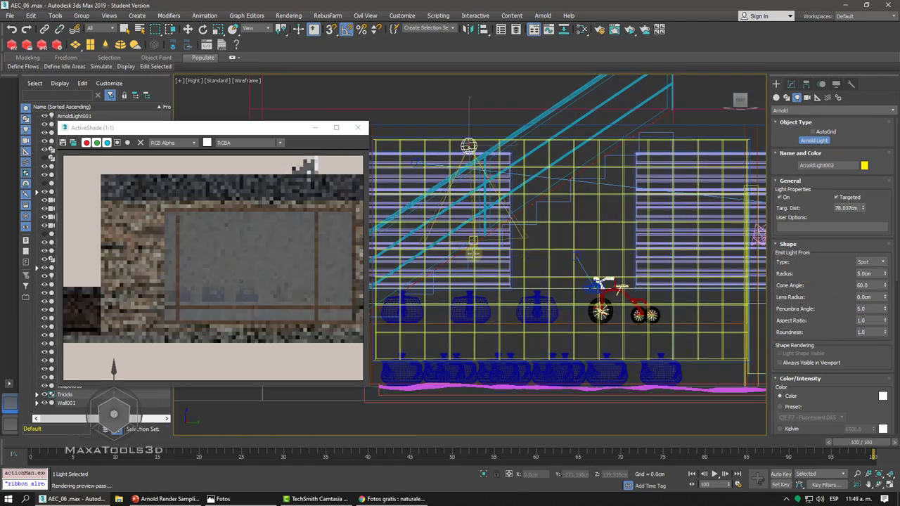
pyautogui.rightClick(469, 329)
# Look through PhysCamera002, move the preview aside, and select ArnoldLight002
pyautogui.moveTo(469, 329)
pyautogui.keyDown('alt'); pyautogui.mouseDown(button='middle')
pyautogui.moveTo(536, 280)
pyautogui.moveTo(522, 267)
pyautogui.mouseUp(button='middle'); pyautogui.keyUp('alt')
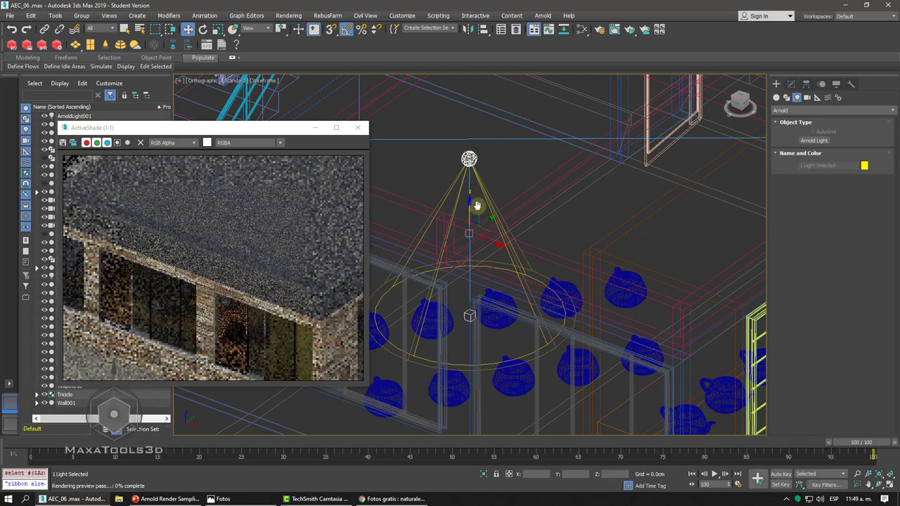
pyautogui.scroll(-5, 477, 205)
pyautogui.moveTo(473, 189)
pyautogui.mouseDown(button='middle')
pyautogui.moveTo(614, 239)
pyautogui.moveTo(652, 276)
pyautogui.mouseUp(button='middle')
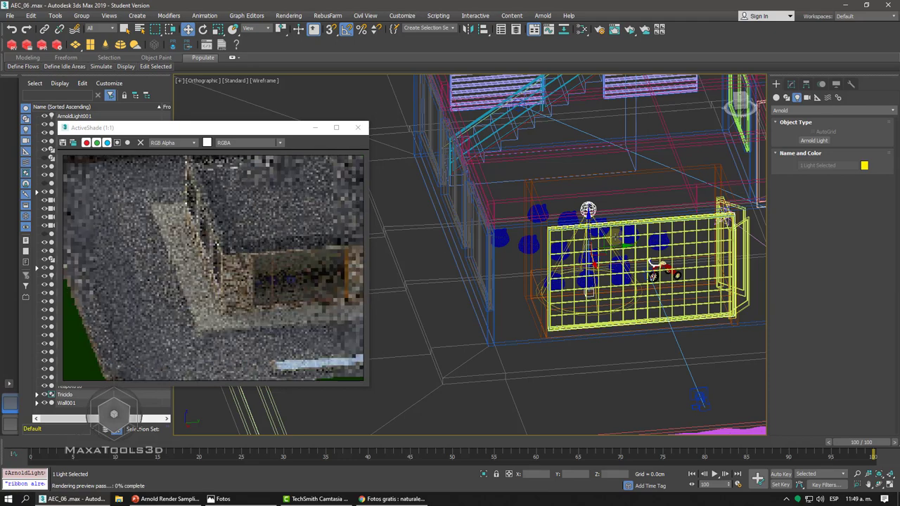
pyautogui.press('c')
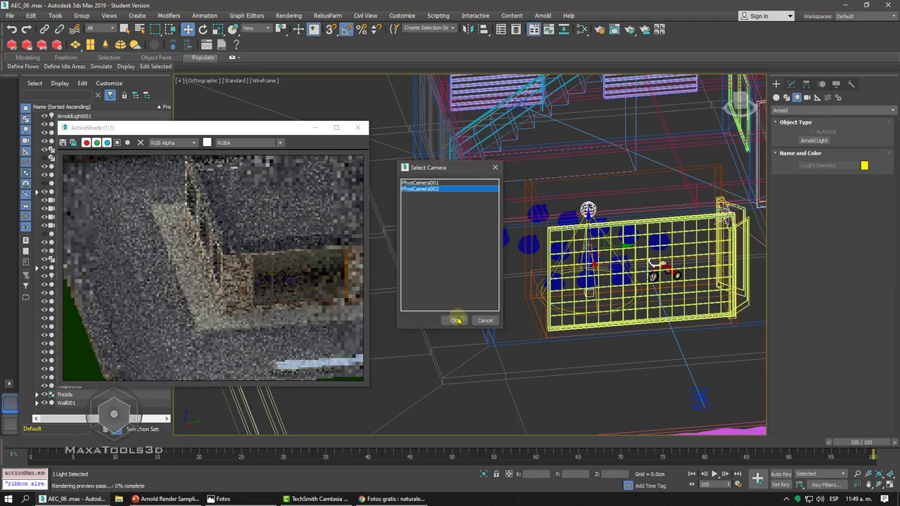
pyautogui.click(455, 321)
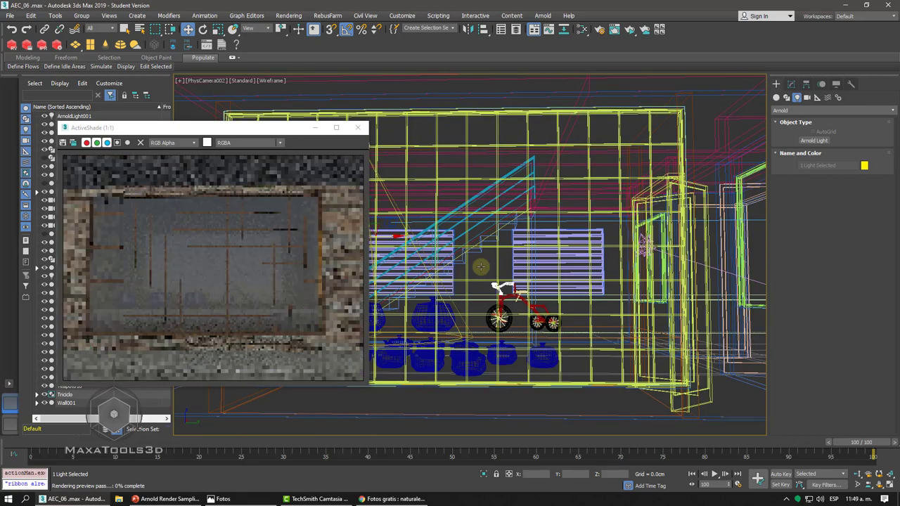
pyautogui.moveTo(304, 129); pyautogui.dragTo(695, 95)
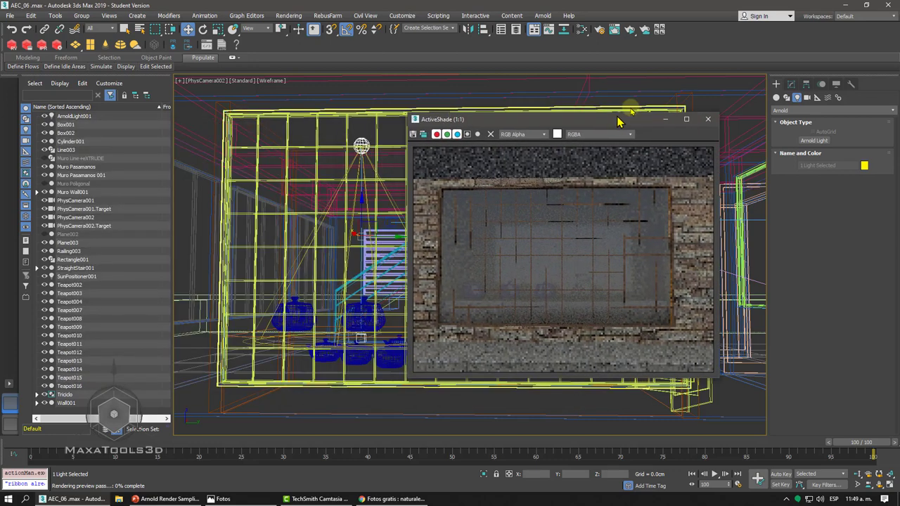
pyautogui.click(362, 144)
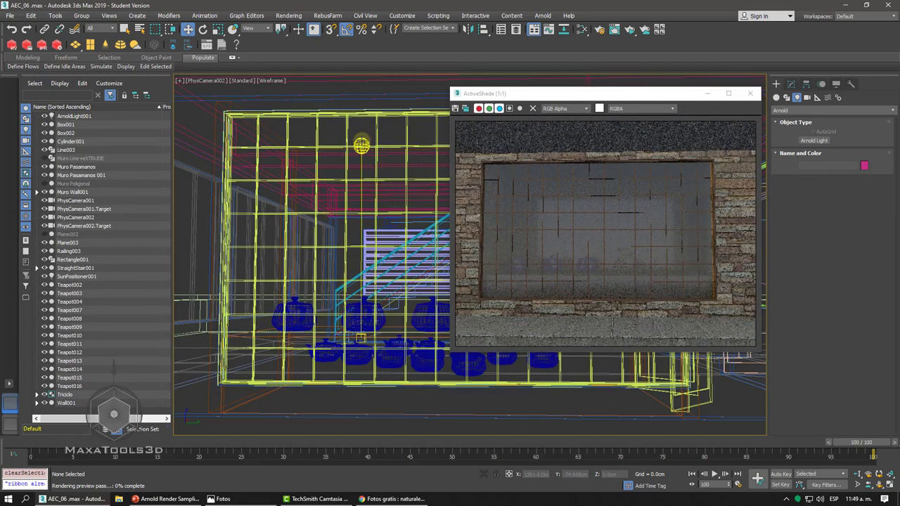
# Load the window's material from the scene into the Slate Material Editor
pyautogui.click(579, 31)
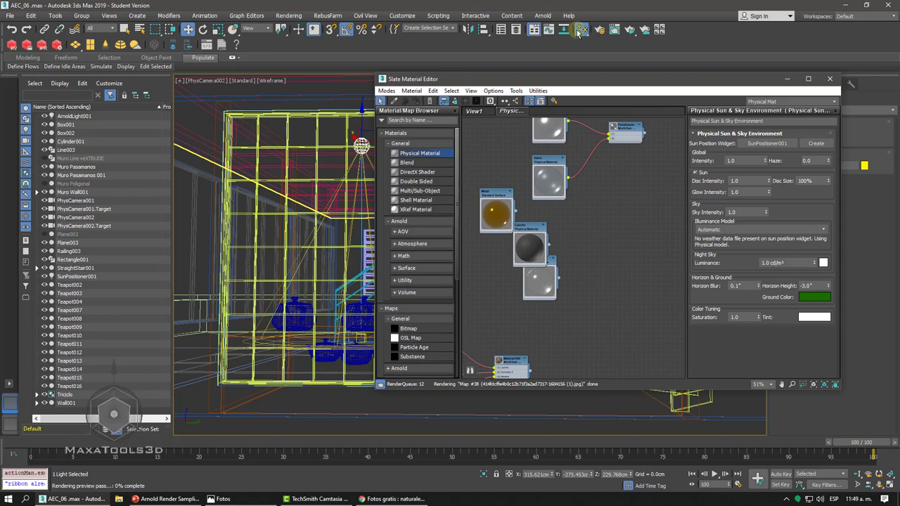
pyautogui.click(394, 101)
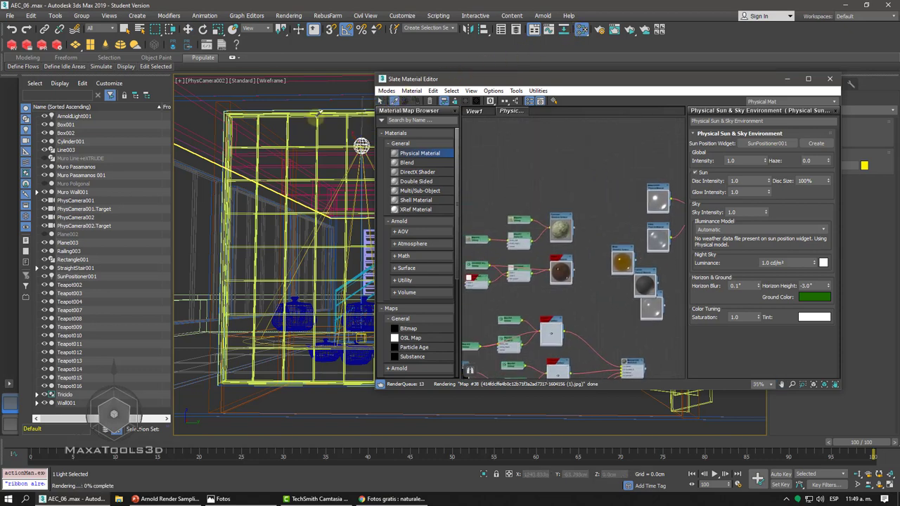
pyautogui.click(316, 121)
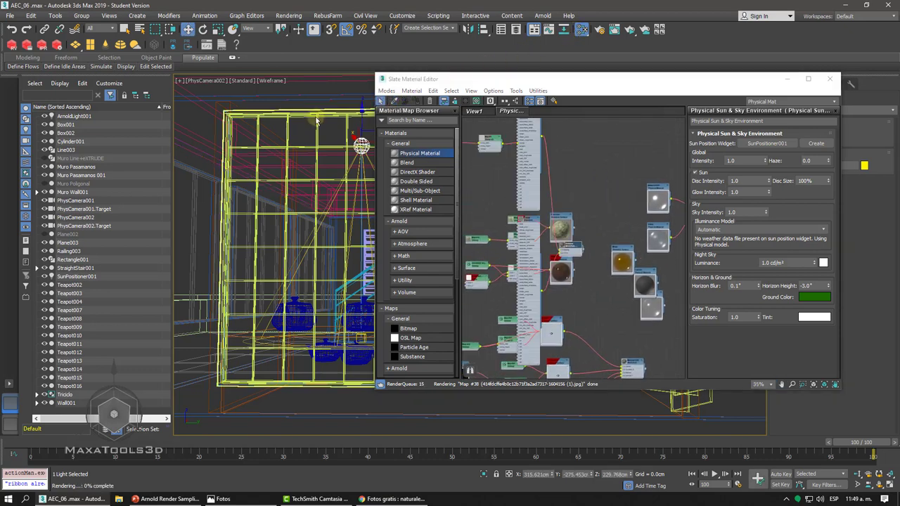
pyautogui.scroll(-4, 499, 215)
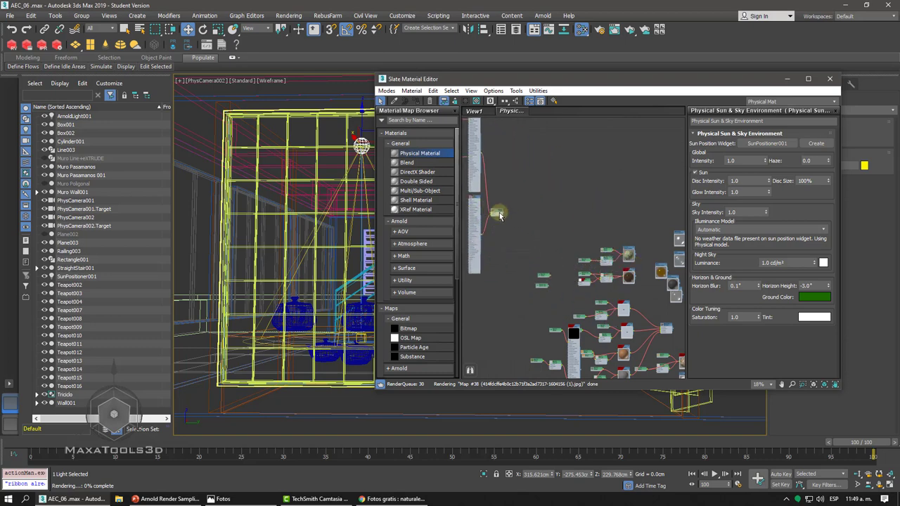
pyautogui.scroll(3, 500, 216)
pyautogui.scroll(3, 499, 207)
pyautogui.scroll(3, 498, 206)
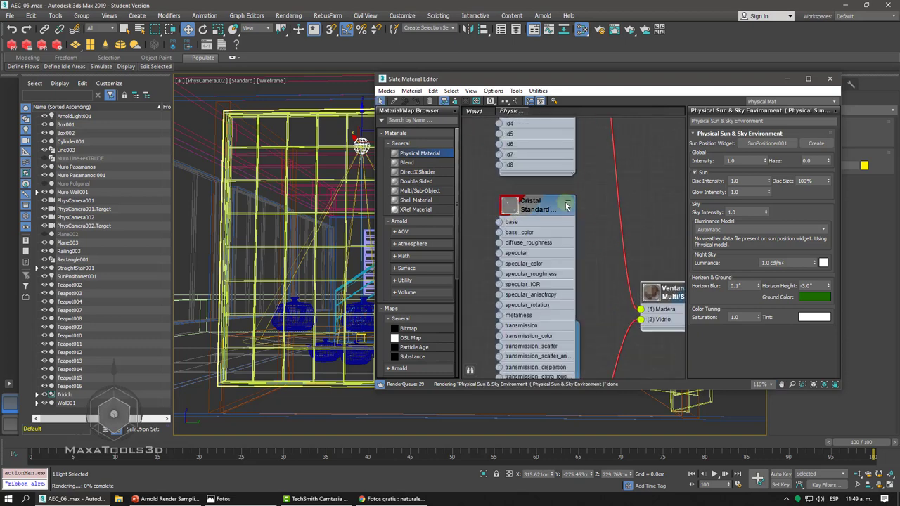
# Check the Cristal node's specular and transmission weights are 1.0, then move the editor aside
pyautogui.click(567, 204)
pyautogui.doubleClick(532, 210)
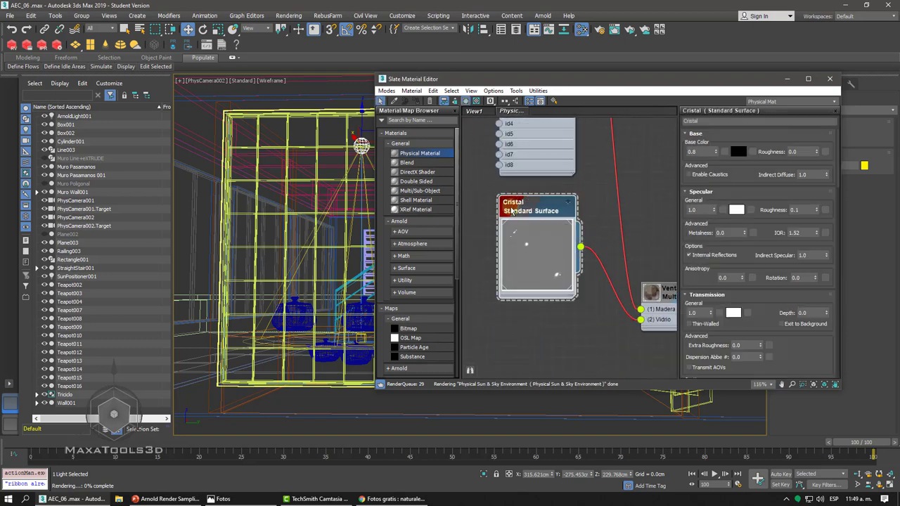
pyautogui.doubleClick(691, 210)
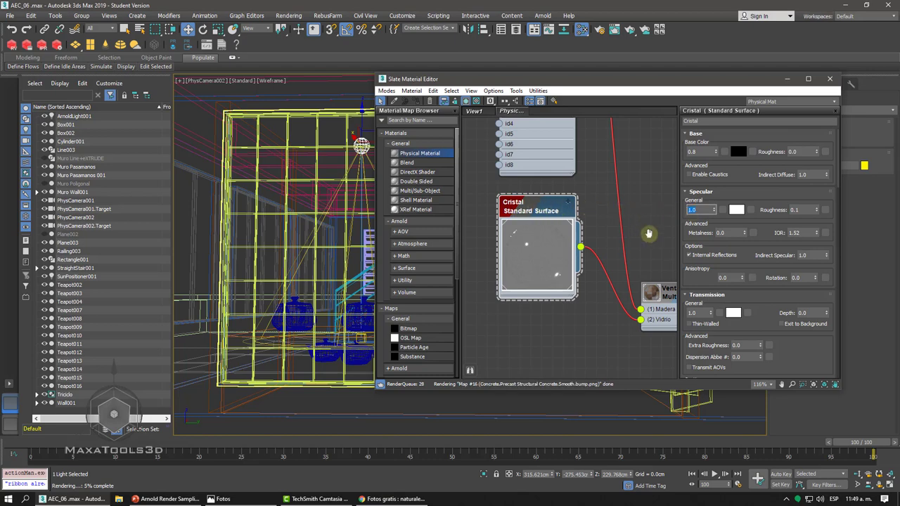
pyautogui.doubleClick(705, 312)
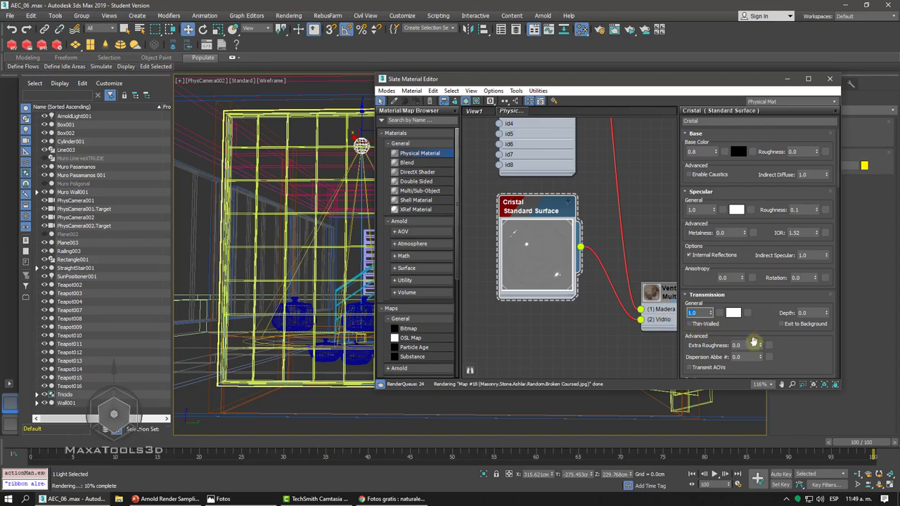
pyautogui.moveTo(797, 353)
pyautogui.mouseDown()
pyautogui.moveTo(797, 261)
pyautogui.moveTo(797, 373)
pyautogui.mouseUp()
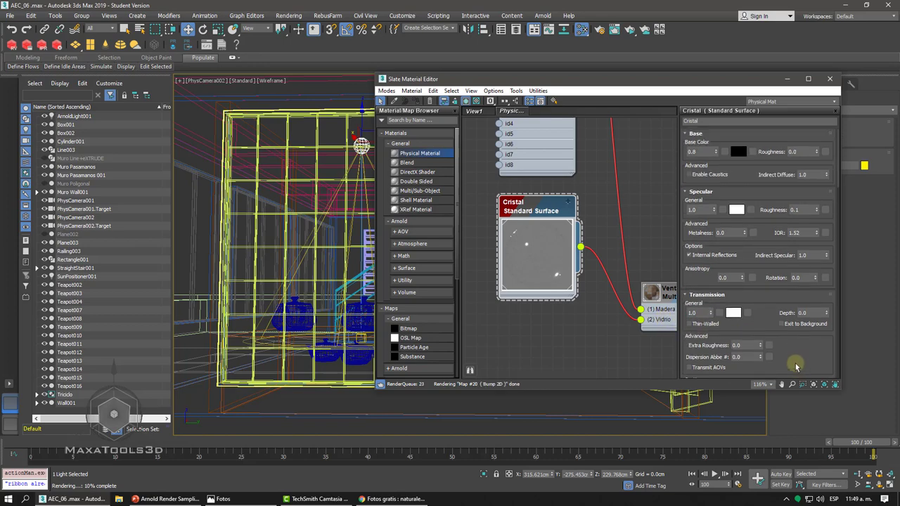
pyautogui.moveTo(712, 86)
pyautogui.mouseDown()
pyautogui.moveTo(431, 144)
pyautogui.moveTo(328, 119)
pyautogui.mouseUp()
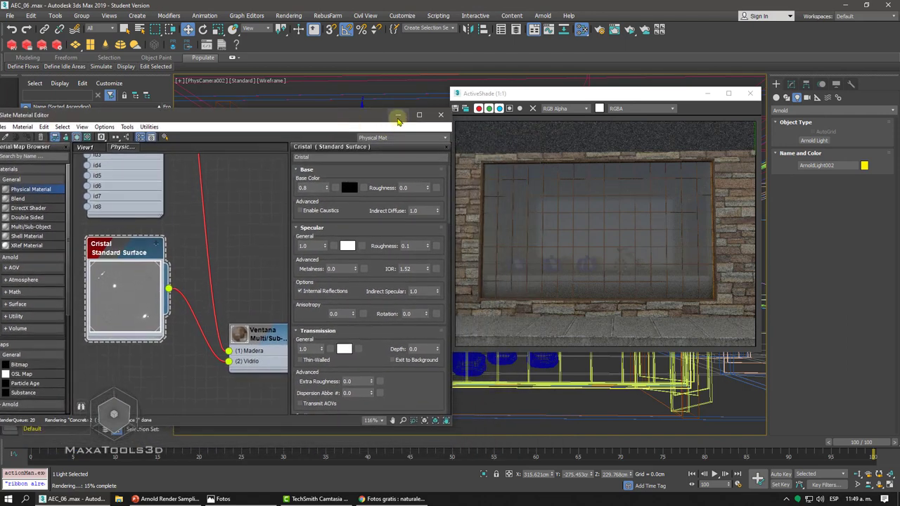
# Give ArnoldLight002 exposure 16 and intensity 200 in the Modify panel
pyautogui.click(398, 115)
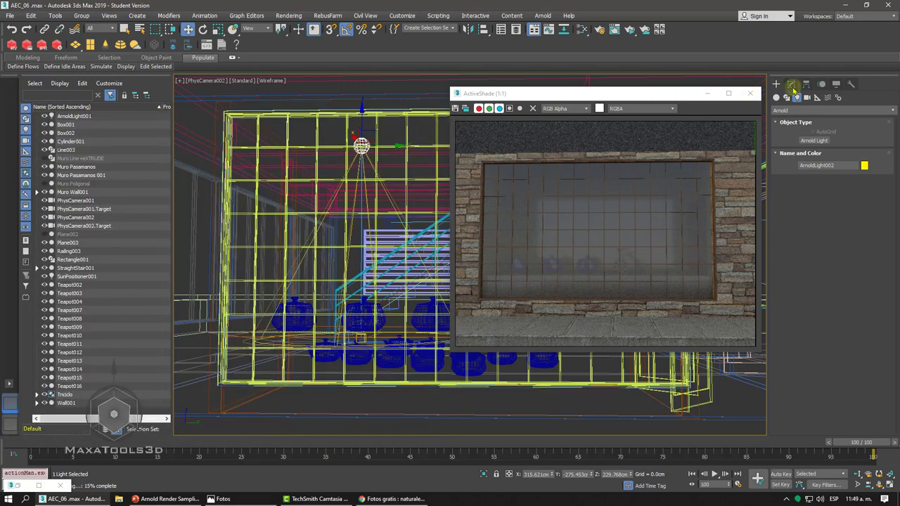
pyautogui.click(791, 85)
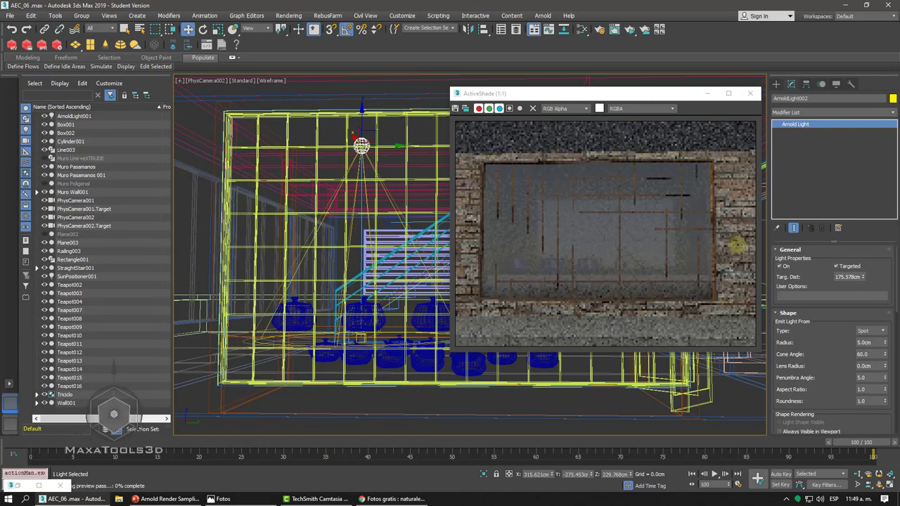
pyautogui.moveTo(808, 321); pyautogui.dragTo(812, 175)
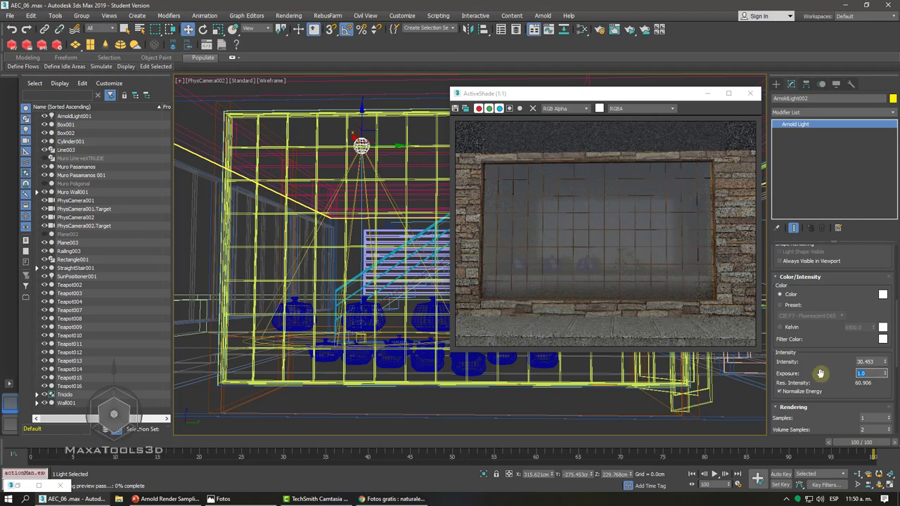
pyautogui.write('16')
pyautogui.press('Return')
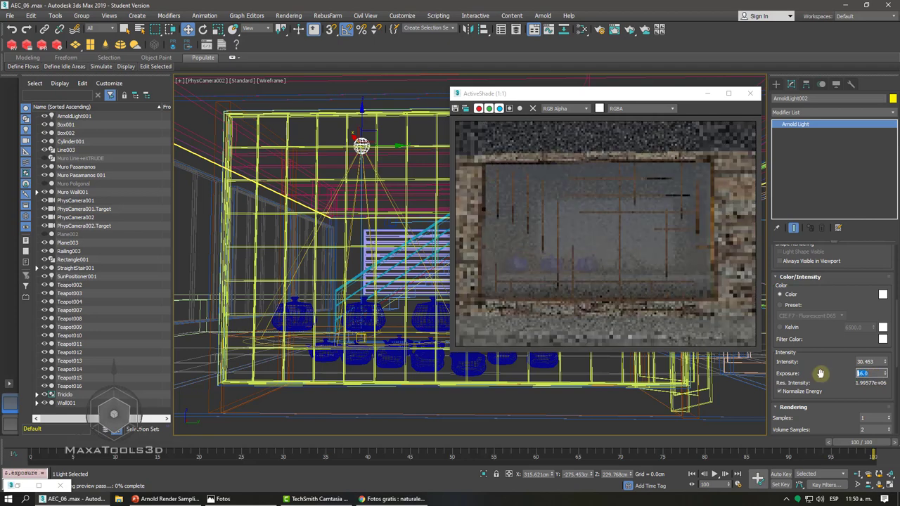
pyautogui.doubleClick(875, 361)
pyautogui.write('200')
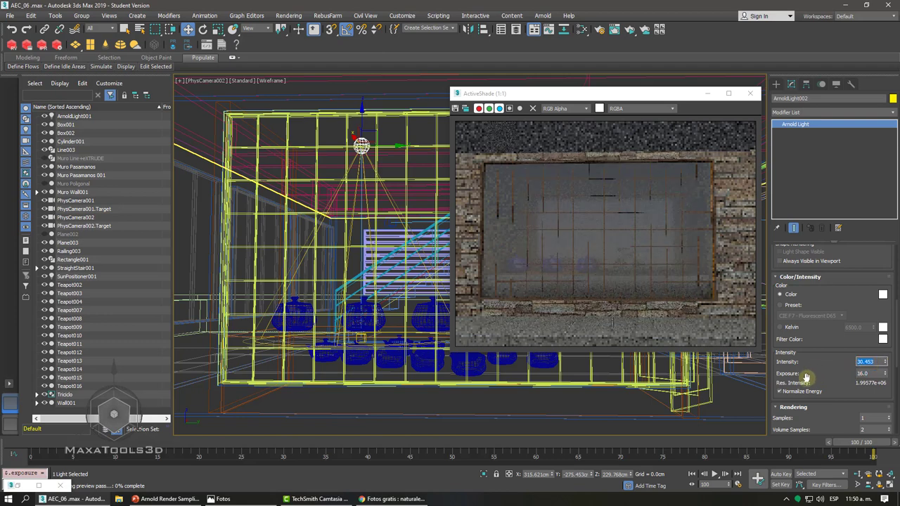
pyautogui.press('Return')
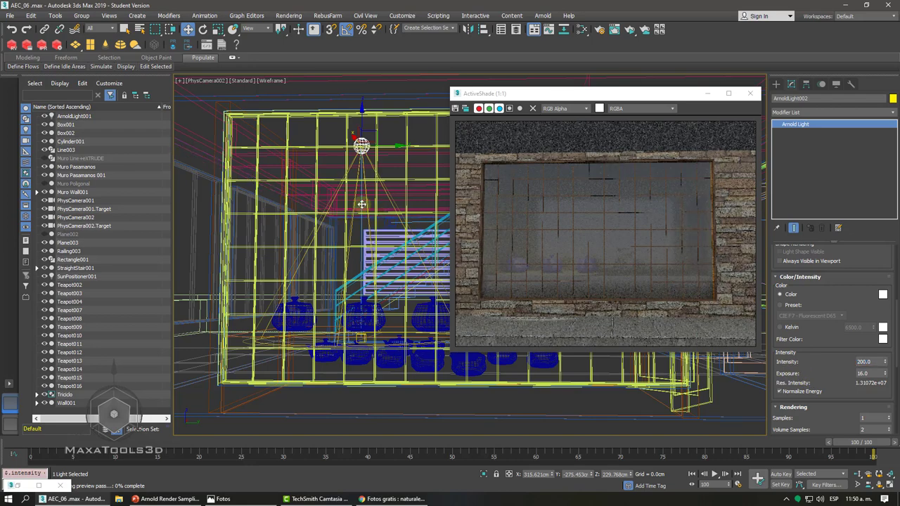
pyautogui.moveTo(361, 203); pyautogui.dragTo(386, 257)
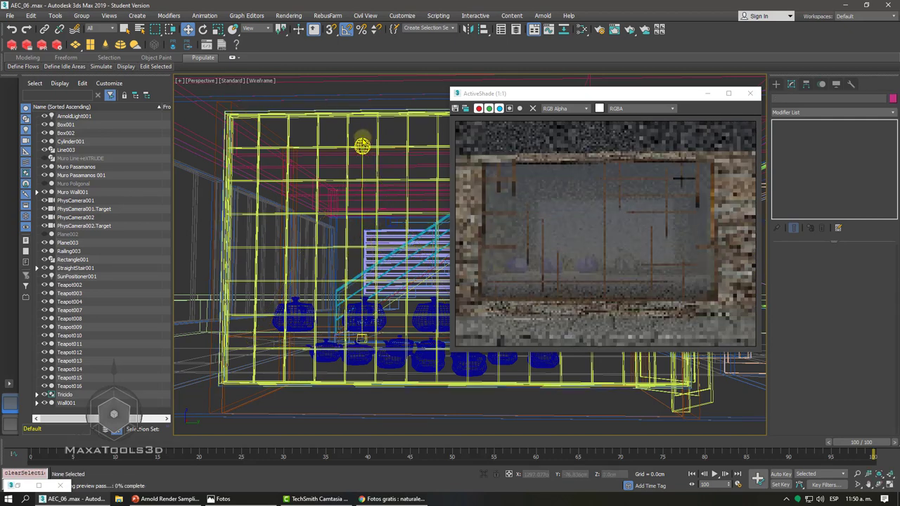
# Lower the spot light slightly, then temporarily remove and restore the window wall to check the interior
pyautogui.click(362, 144)
pyautogui.moveTo(361, 123); pyautogui.dragTo(359, 144)
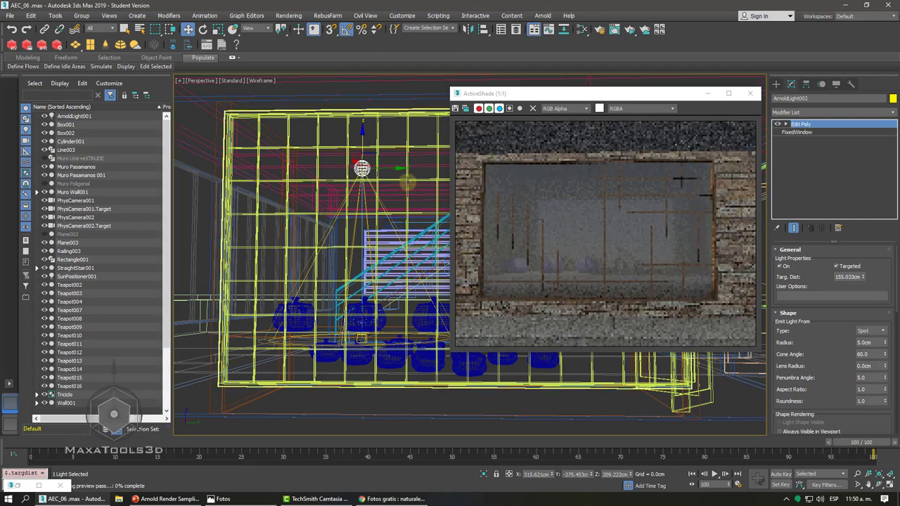
pyautogui.click(408, 183)
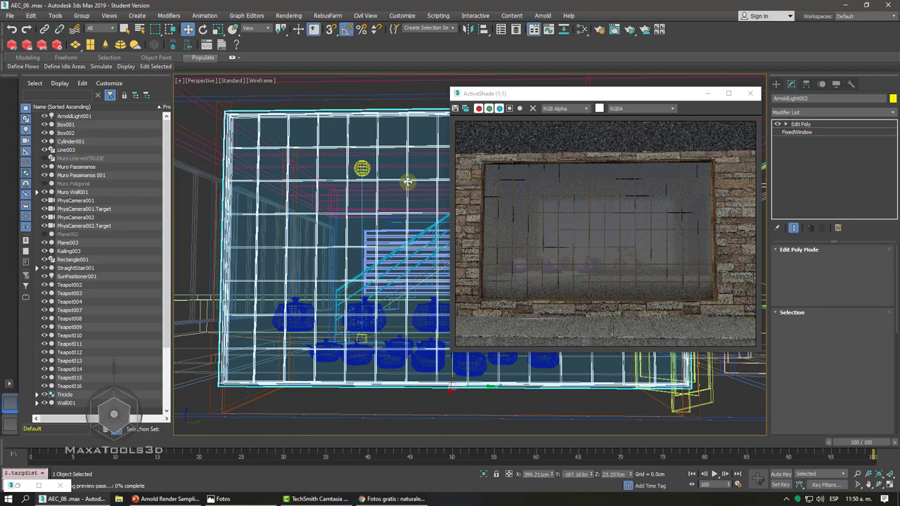
pyautogui.press('Delete')
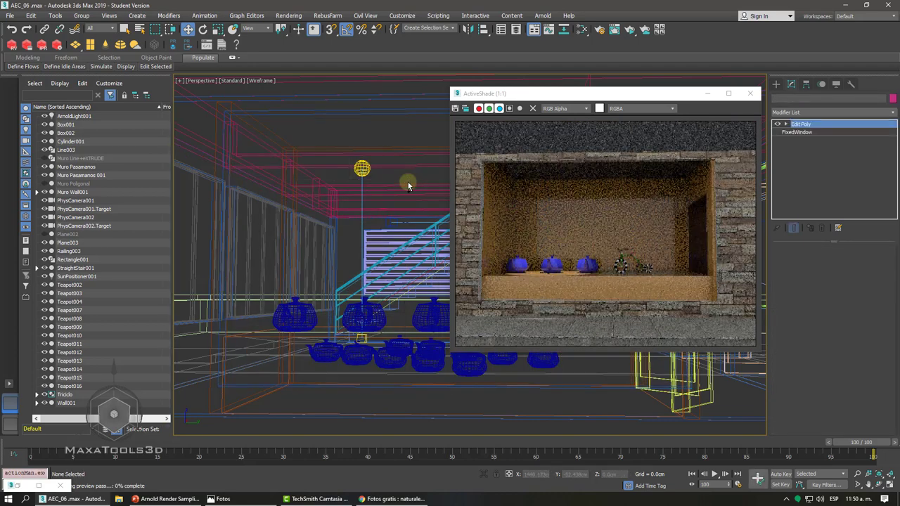
pyautogui.hotkey('ctrl', 'z')
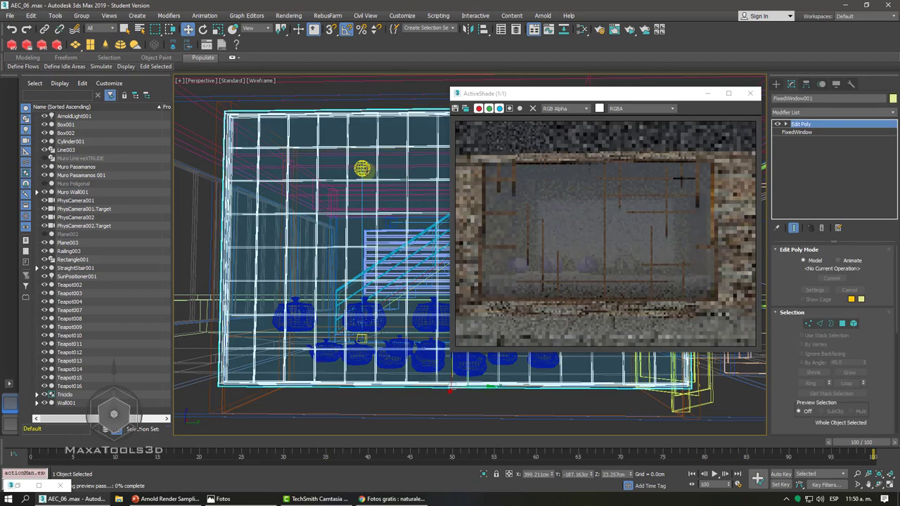
# Reselect the spot light and orbit the view to see it from another angle
pyautogui.click(361, 168)
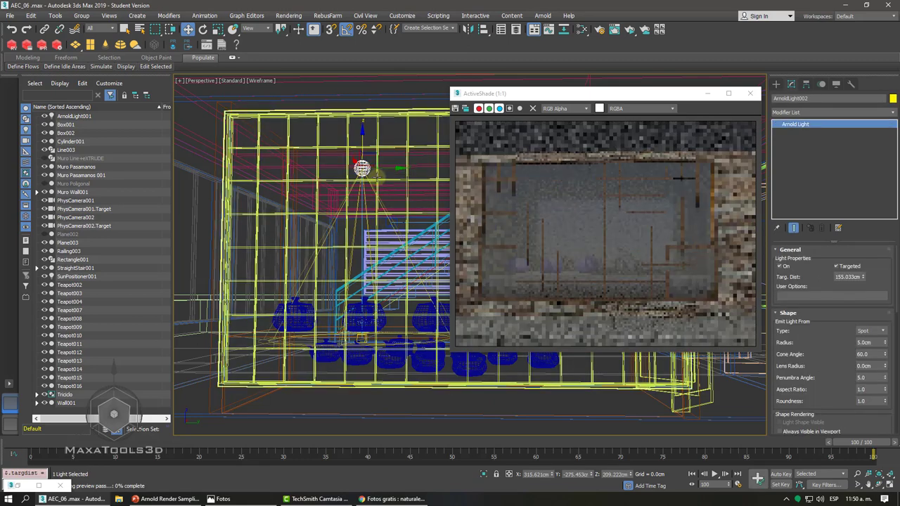
pyautogui.click(879, 484)
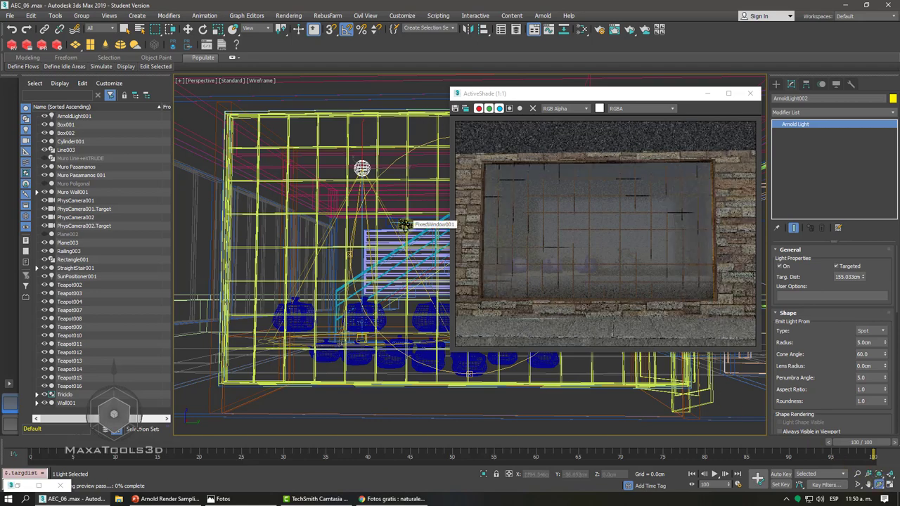
pyautogui.moveTo(406, 225); pyautogui.dragTo(404, 239)
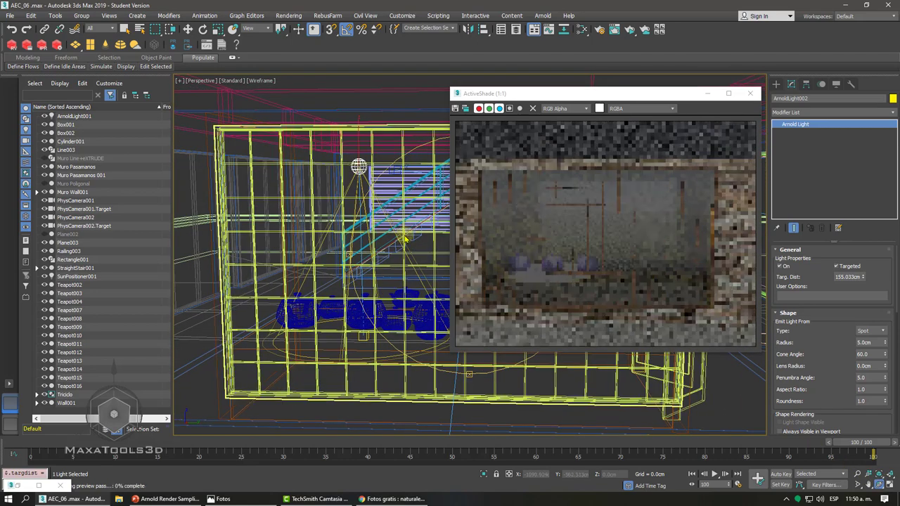
pyautogui.press('w')
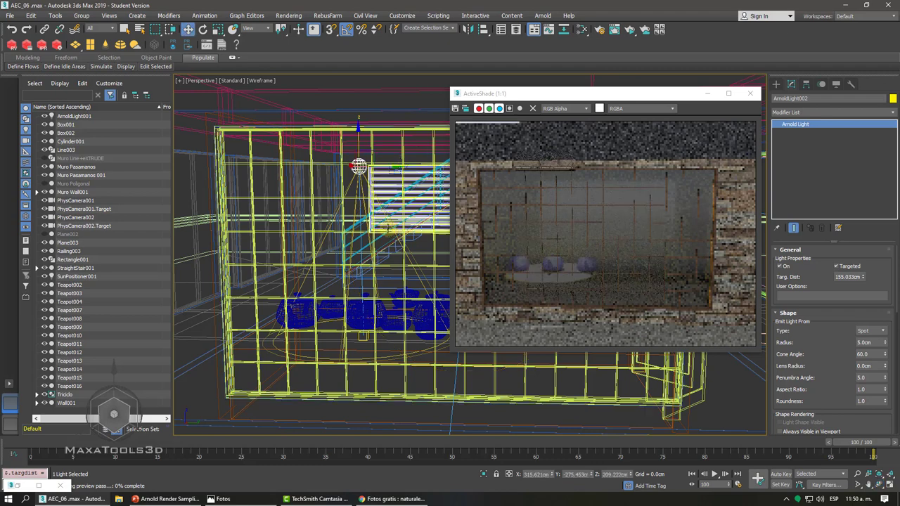
pyautogui.moveTo(833, 367); pyautogui.dragTo(817, 252)
pyautogui.scroll(-1, 816, 252)
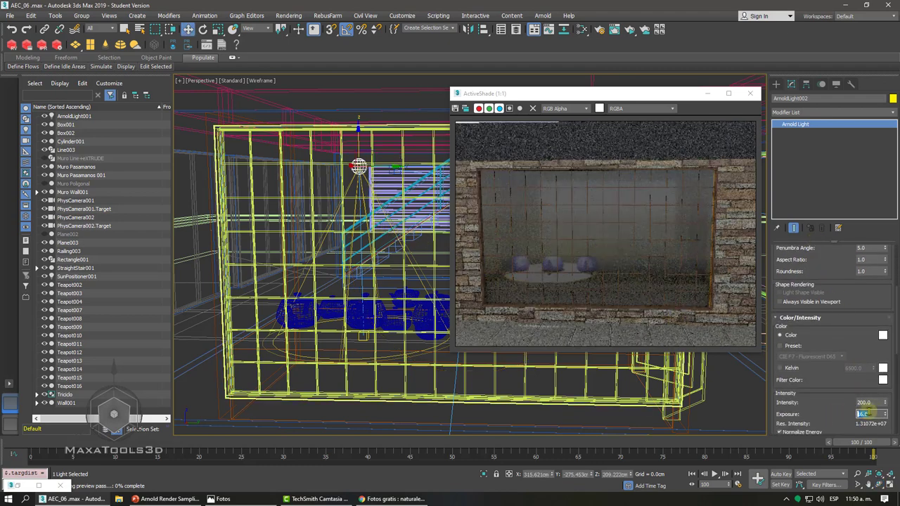
# Set ArnoldLight002's exposure to 15 and intensity to 300
pyautogui.write('15')
pyautogui.press('Return')
pyautogui.write('300')
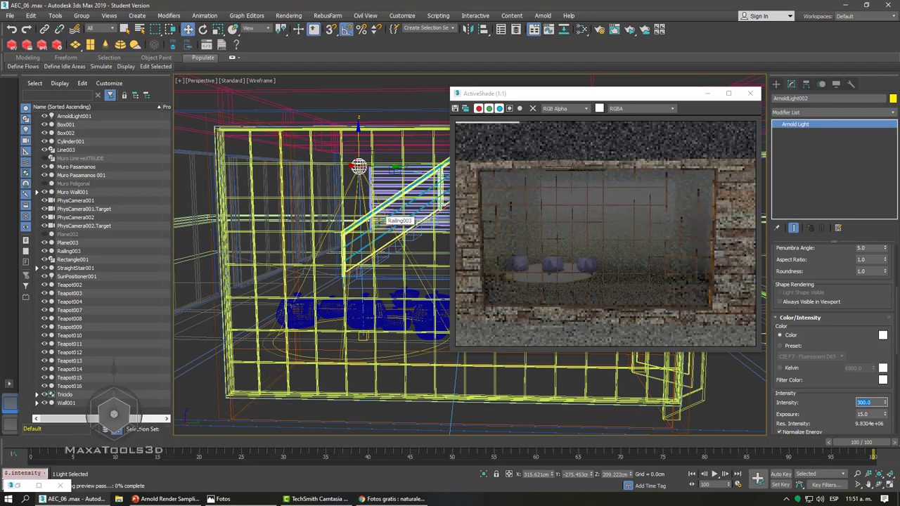
pyautogui.click(379, 225)
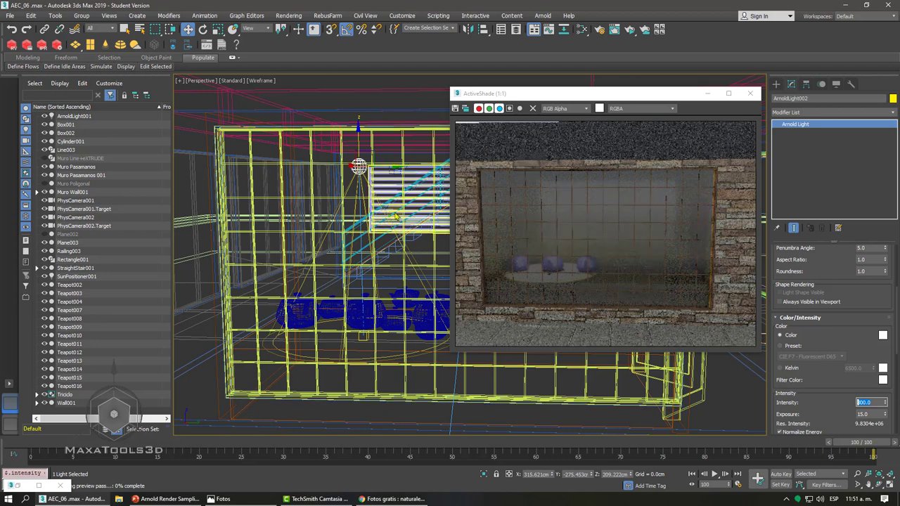
# Move ArnoldLight001 closer to the house and adjust its height inside the window
pyautogui.moveTo(581, 96); pyautogui.dragTo(204, 114)
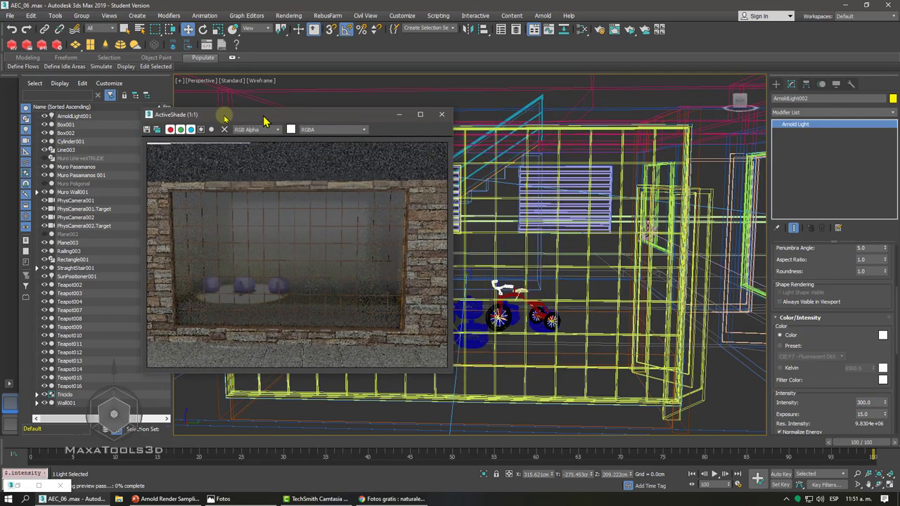
pyautogui.keyDown('alt'); pyautogui.moveTo(468, 209); pyautogui.dragTo(431, 274, button='middle'); pyautogui.keyUp('alt')
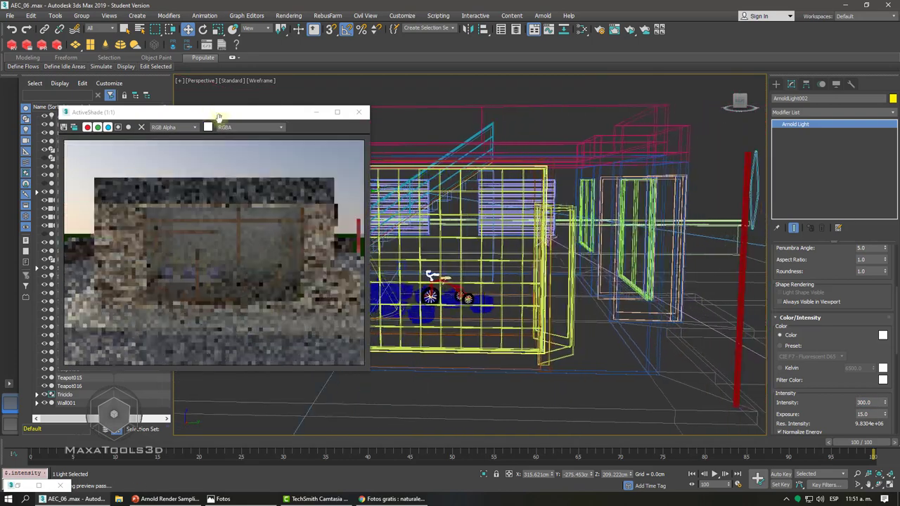
pyautogui.click(656, 310)
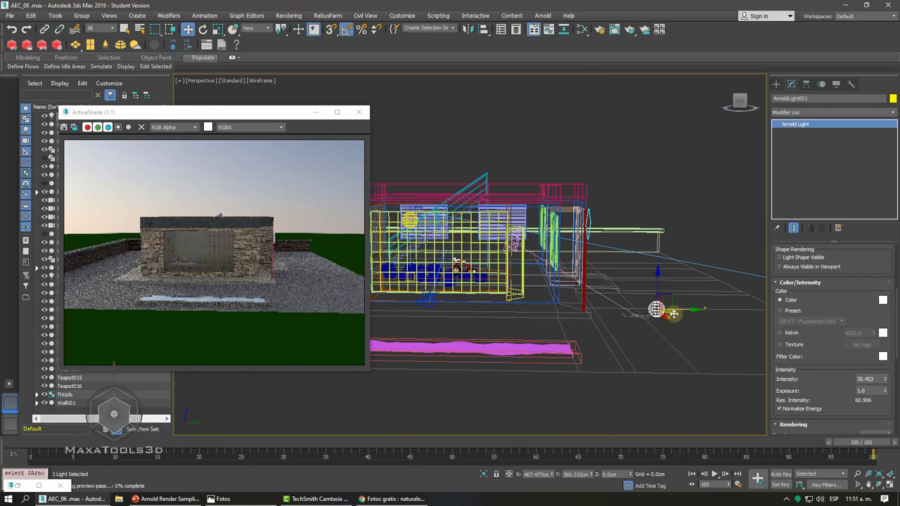
pyautogui.moveTo(656, 309); pyautogui.dragTo(430, 320)
pyautogui.moveTo(446, 323); pyautogui.dragTo(534, 319, button='middle')
pyautogui.scroll(5, 506, 327)
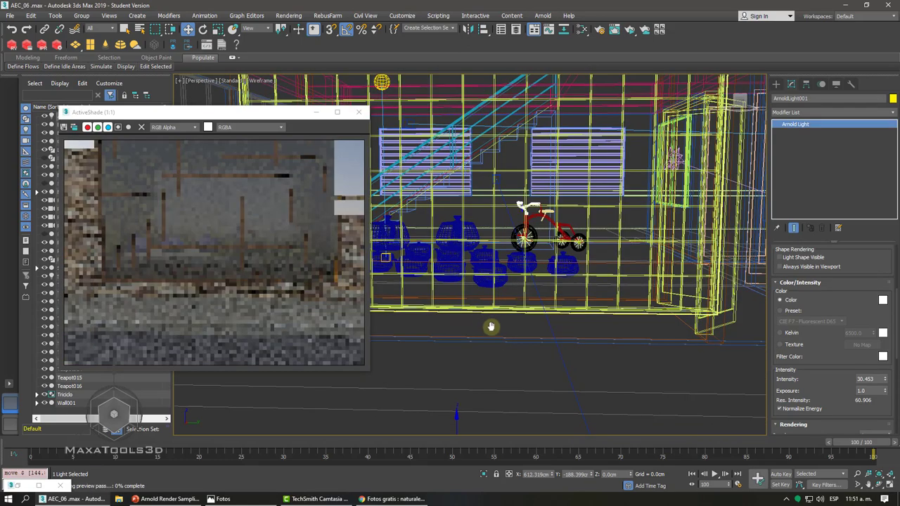
pyautogui.scroll(-3, 528, 325)
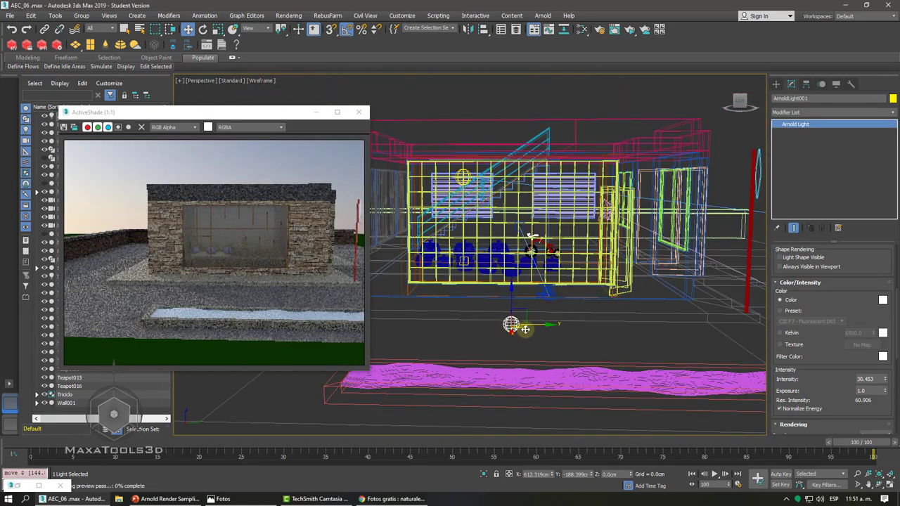
pyautogui.moveTo(525, 328); pyautogui.dragTo(538, 287)
pyautogui.scroll(3, 539, 287)
pyautogui.scroll(2, 555, 302)
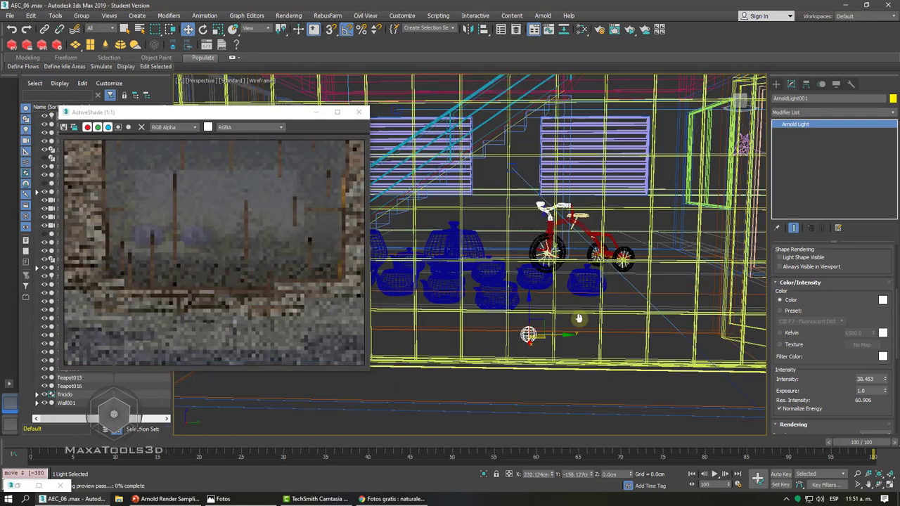
pyautogui.scroll(2, 569, 312)
pyautogui.moveTo(579, 319); pyautogui.dragTo(594, 370)
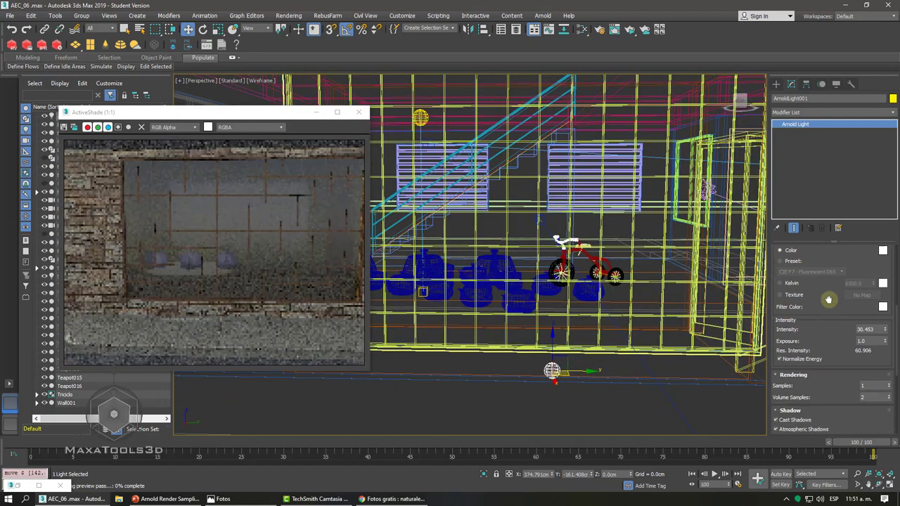
pyautogui.scroll(-2, 830, 295)
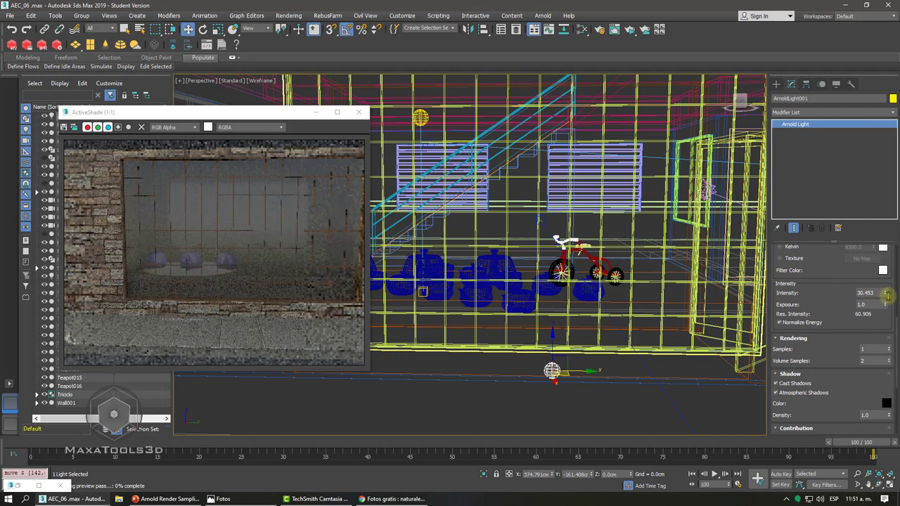
# Dim ArnoldLight001 to intensity 1.493 with exposure 2.884
pyautogui.moveTo(887, 295); pyautogui.dragTo(861, 365)
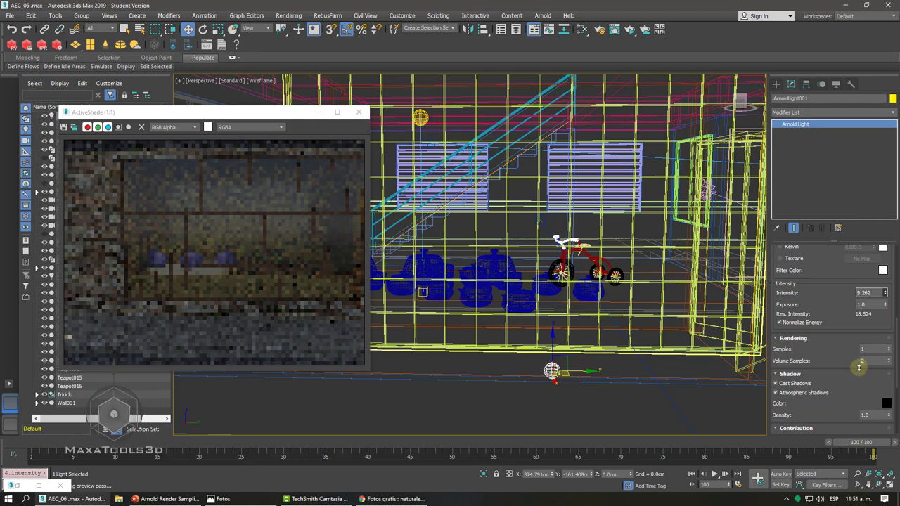
pyautogui.moveTo(852, 414); pyautogui.dragTo(851, 445)
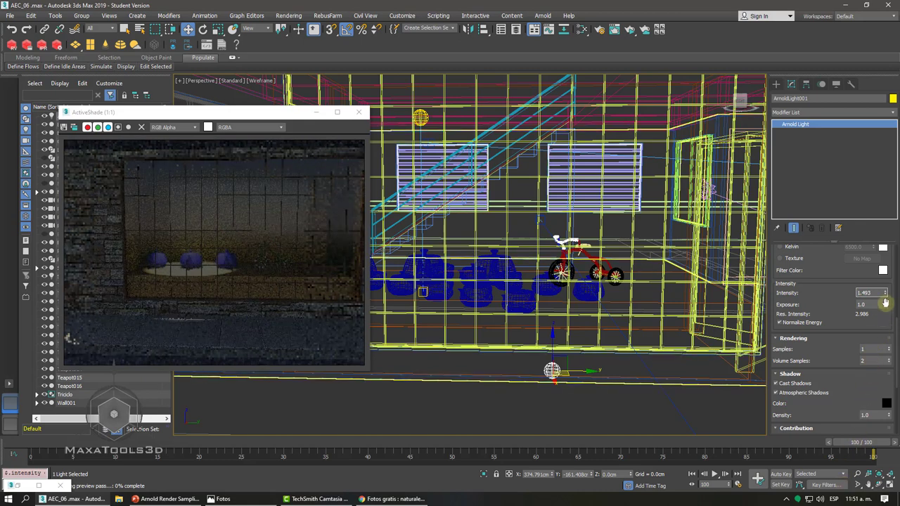
pyautogui.moveTo(885, 304); pyautogui.dragTo(879, 267)
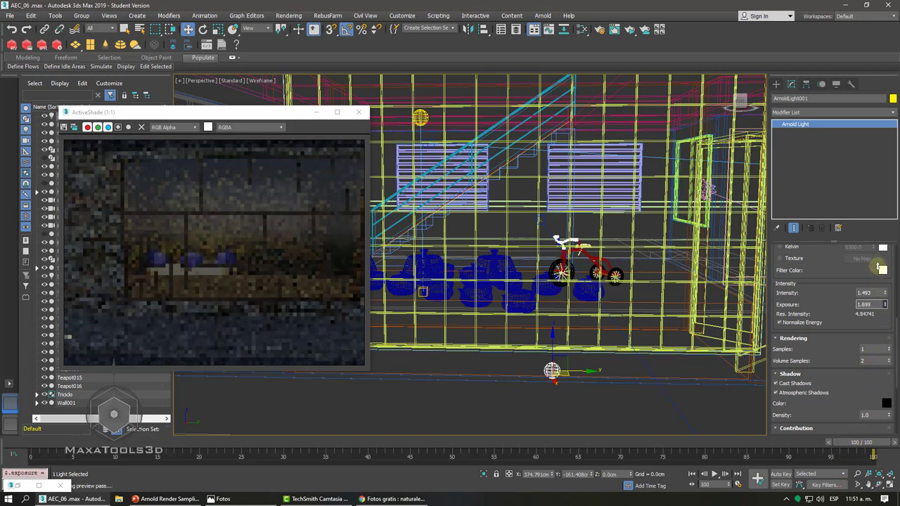
pyautogui.moveTo(829, 127); pyautogui.dragTo(830, 227)
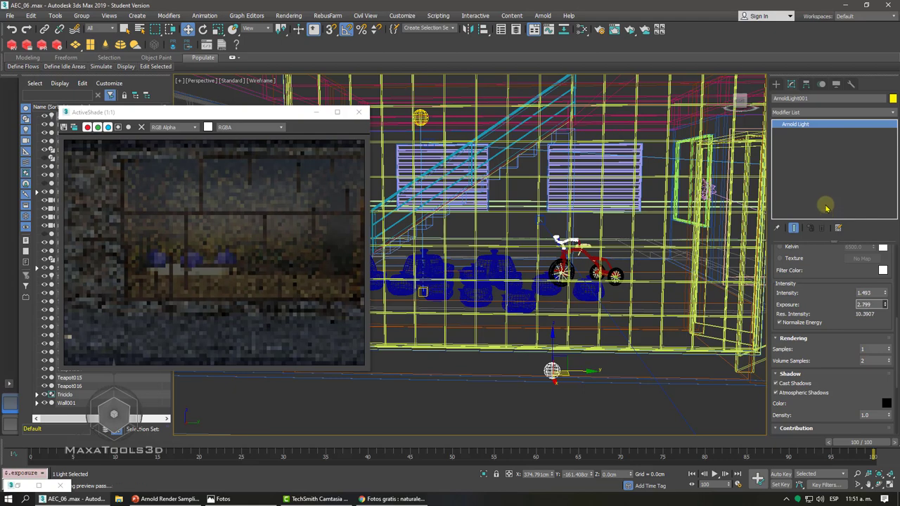
pyautogui.scroll(1, 211, 258)
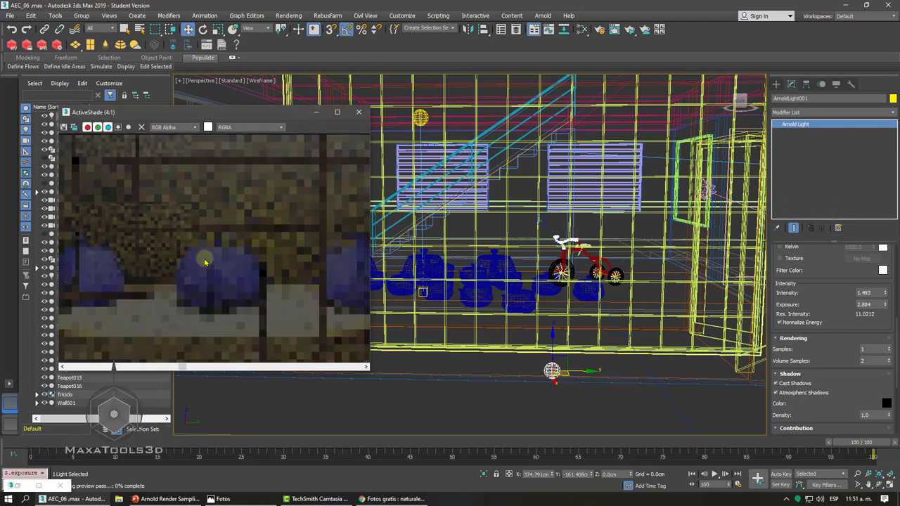
pyautogui.scroll(-1, 204, 262)
pyautogui.scroll(-1, 205, 262)
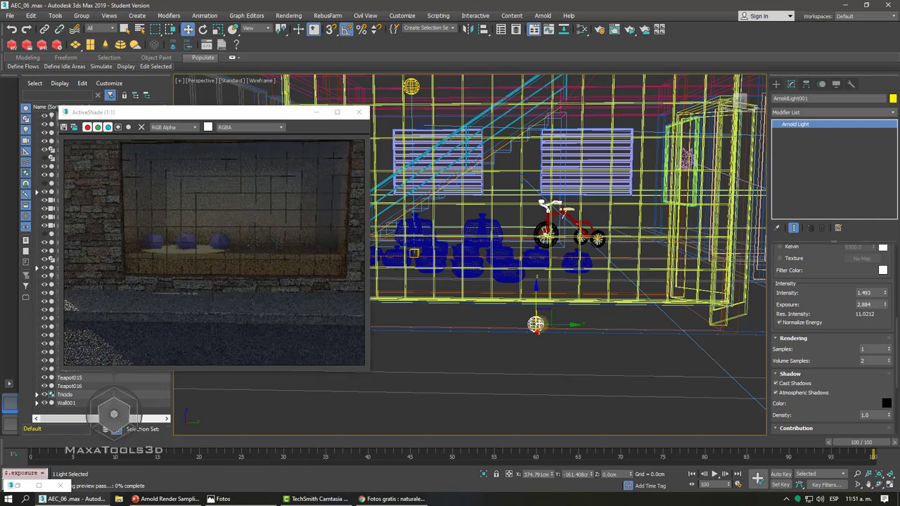
# Remove ArnoldLight001 and select the ArnoldLight002 spot light at the window
pyautogui.press('Delete')
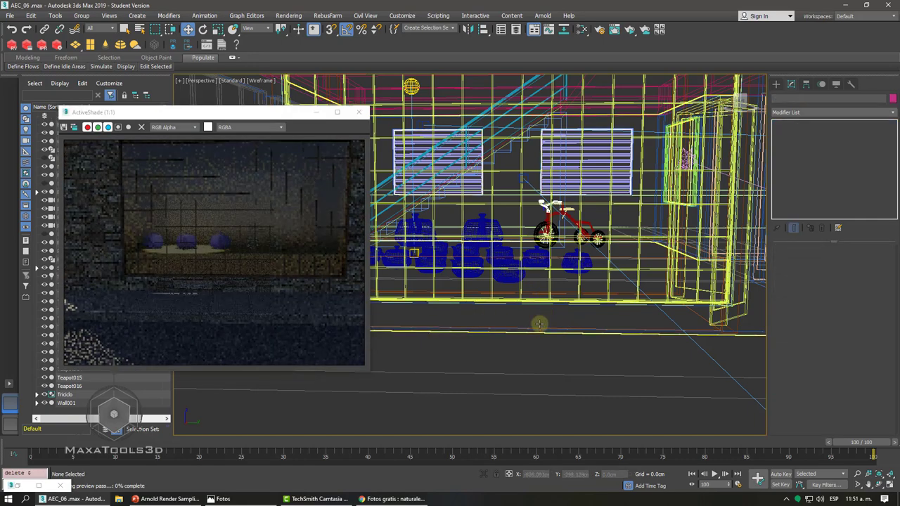
pyautogui.scroll(1, 539, 323)
pyautogui.scroll(1, 539, 323)
pyautogui.scroll(1, 516, 288)
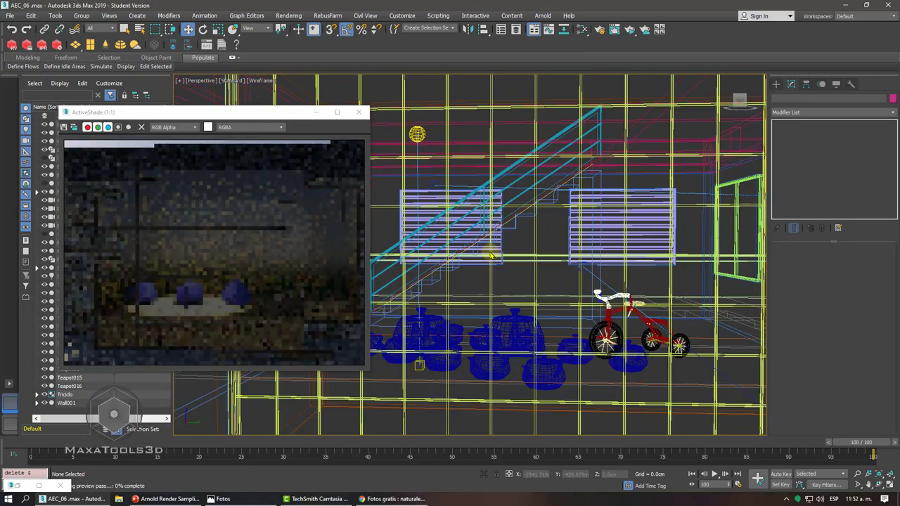
pyautogui.scroll(1, 490, 251)
pyautogui.keyDown('alt'); pyautogui.moveTo(489, 250); pyautogui.dragTo(490, 251, button='middle'); pyautogui.keyUp('alt')
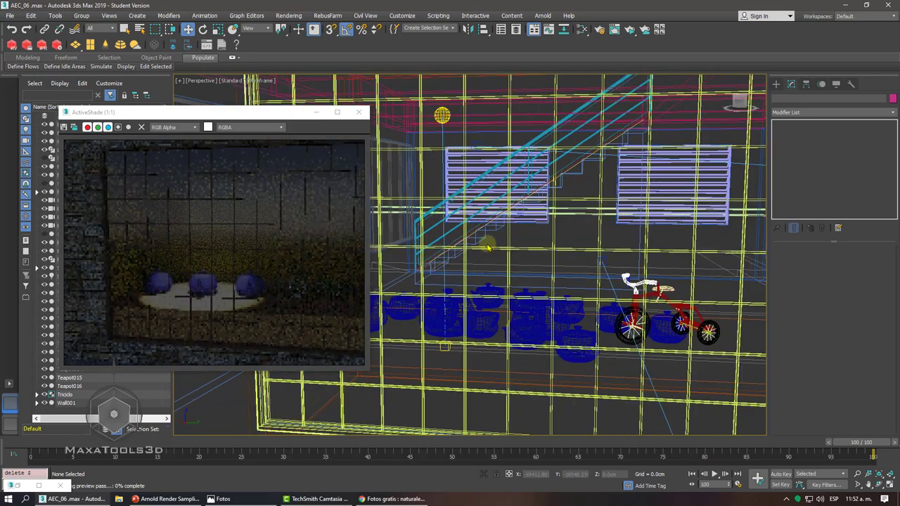
pyautogui.click(442, 114)
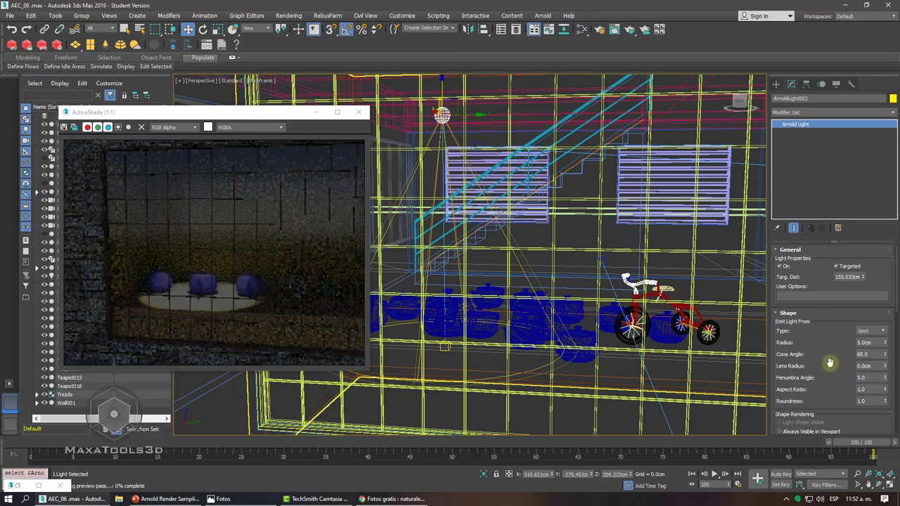
pyautogui.scroll(-3, 805, 261)
pyautogui.scroll(1, 805, 262)
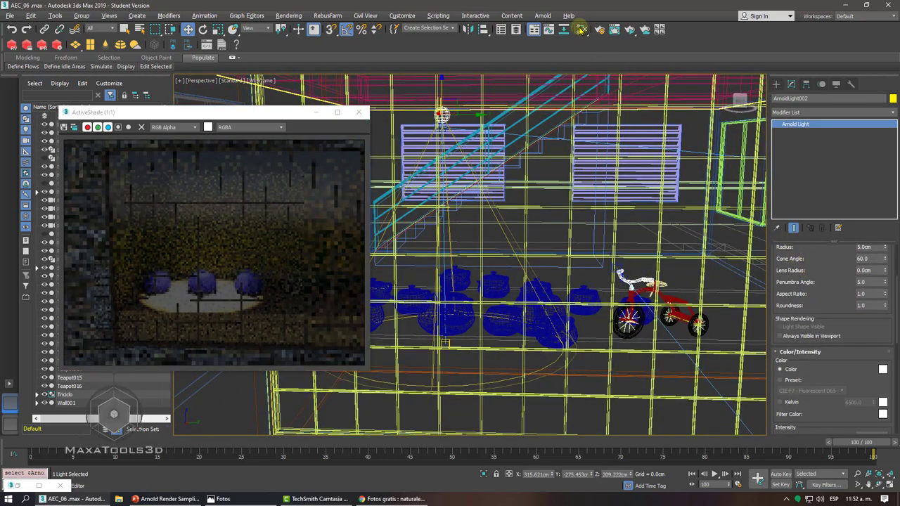
# Add Physical Material #71 and wire it into Ventana's (2) Vidrio slot
pyautogui.click(580, 29)
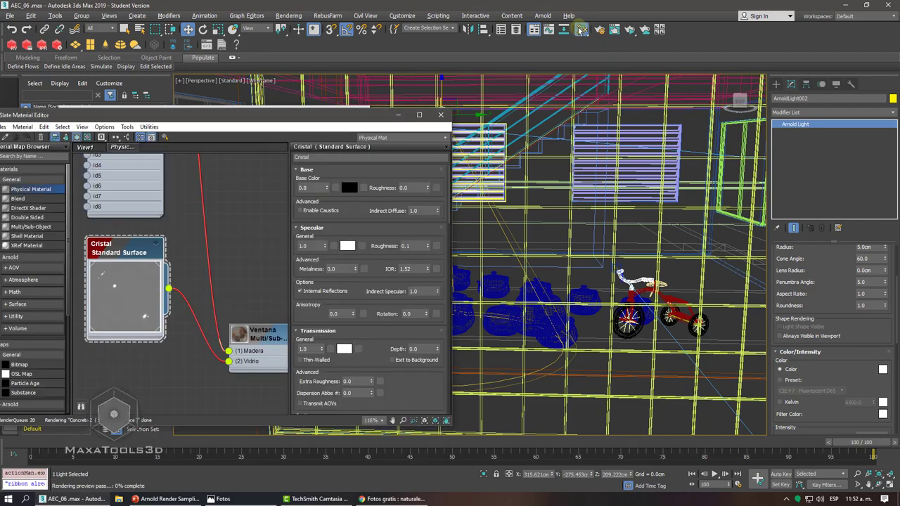
pyautogui.moveTo(31, 189)
pyautogui.mouseDown()
pyautogui.moveTo(202, 187)
pyautogui.moveTo(191, 331)
pyautogui.mouseUp()
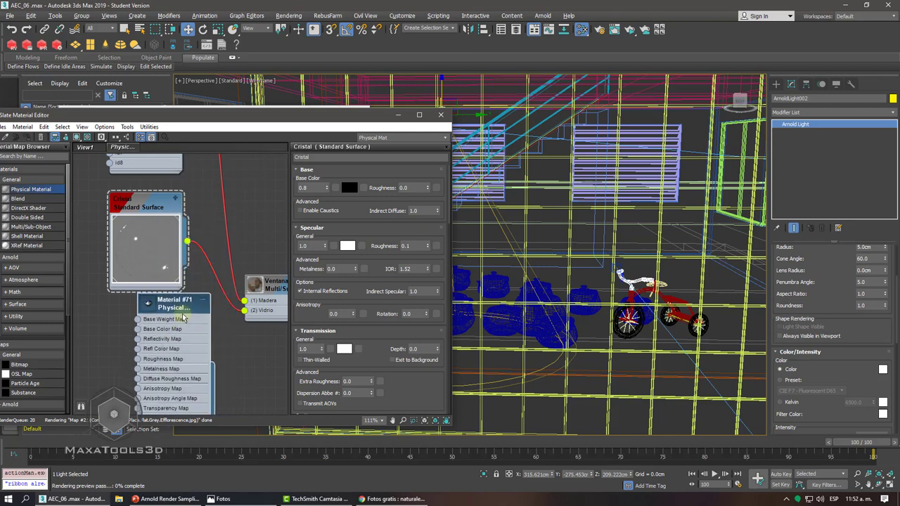
pyautogui.moveTo(211, 363); pyautogui.dragTo(238, 243)
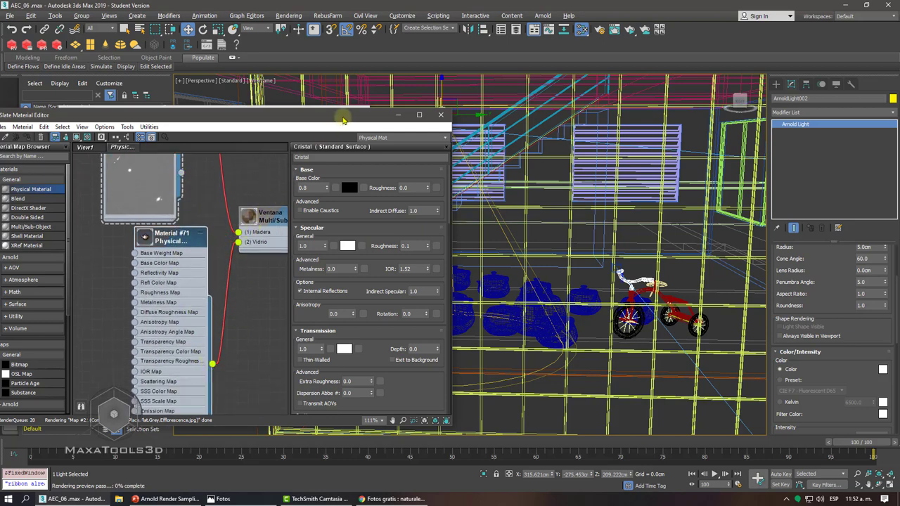
pyautogui.moveTo(336, 114)
pyautogui.mouseDown()
pyautogui.moveTo(555, 153)
pyautogui.moveTo(789, 78)
pyautogui.mouseUp()
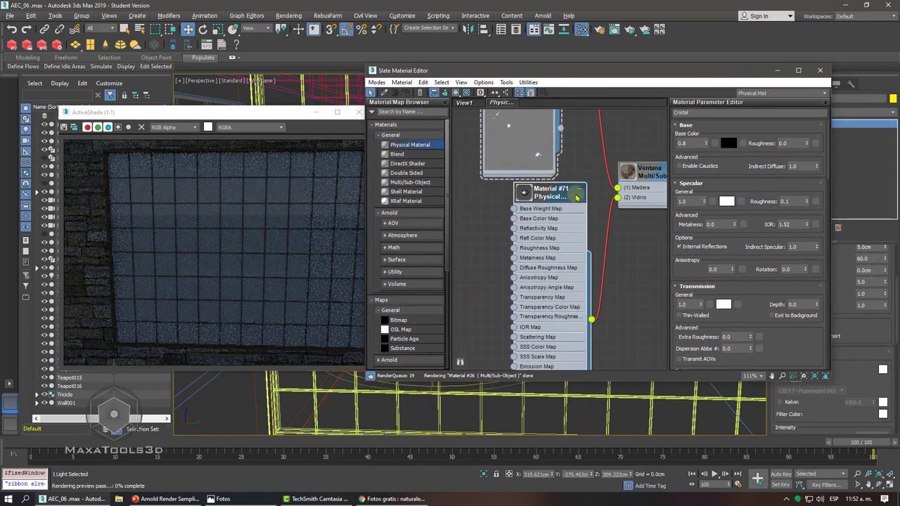
# Switch Material #71 to Advanced mode, apply the Glass (Solid Geometry) preset, and close the editor
pyautogui.doubleClick(575, 196)
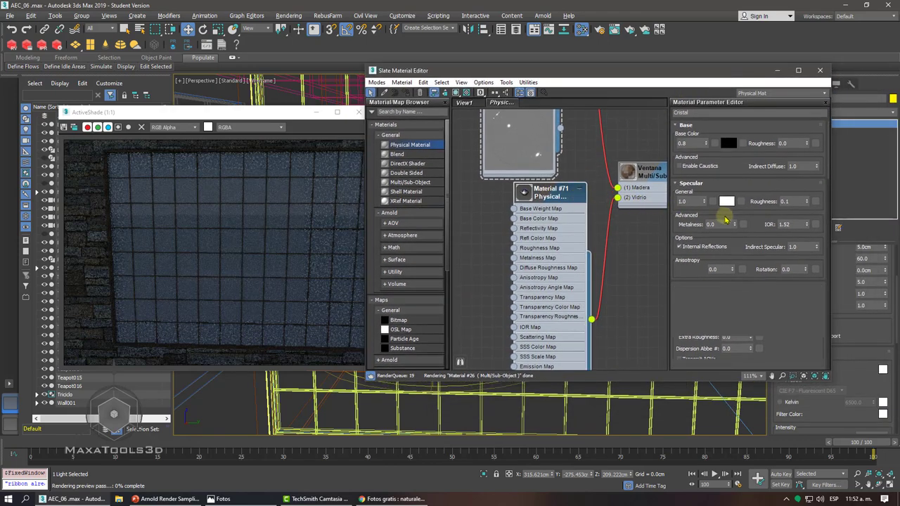
pyautogui.click(777, 177)
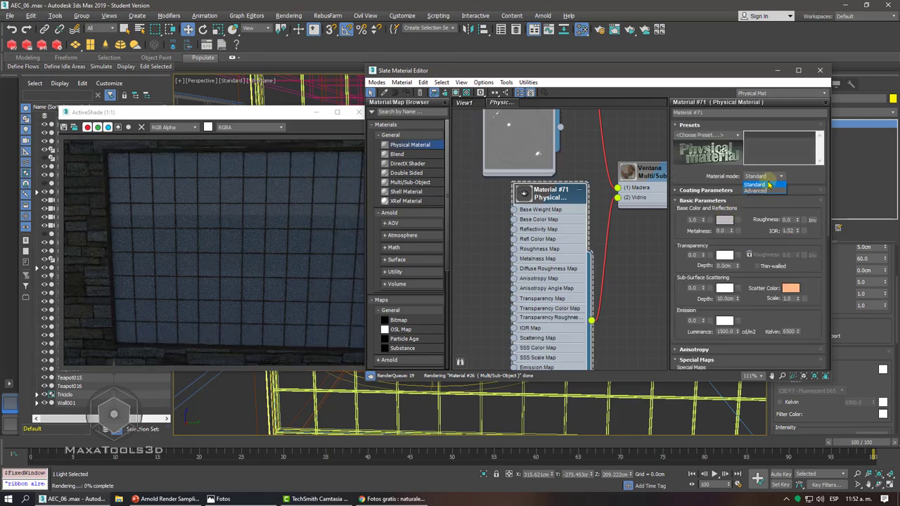
pyautogui.click(754, 191)
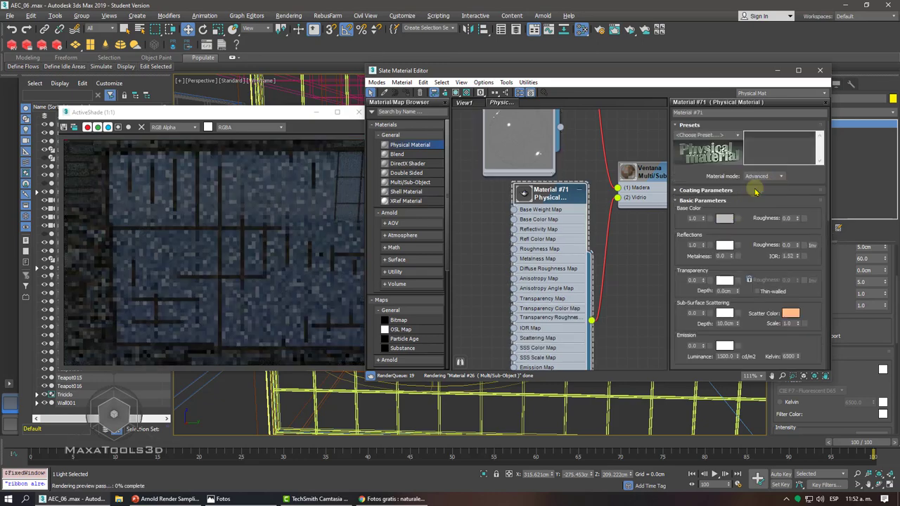
pyautogui.click(737, 135)
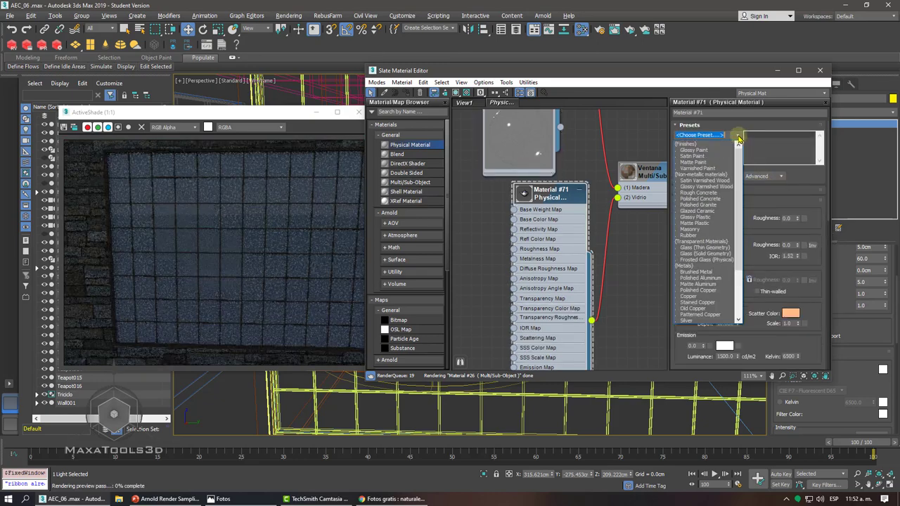
pyautogui.click(694, 248)
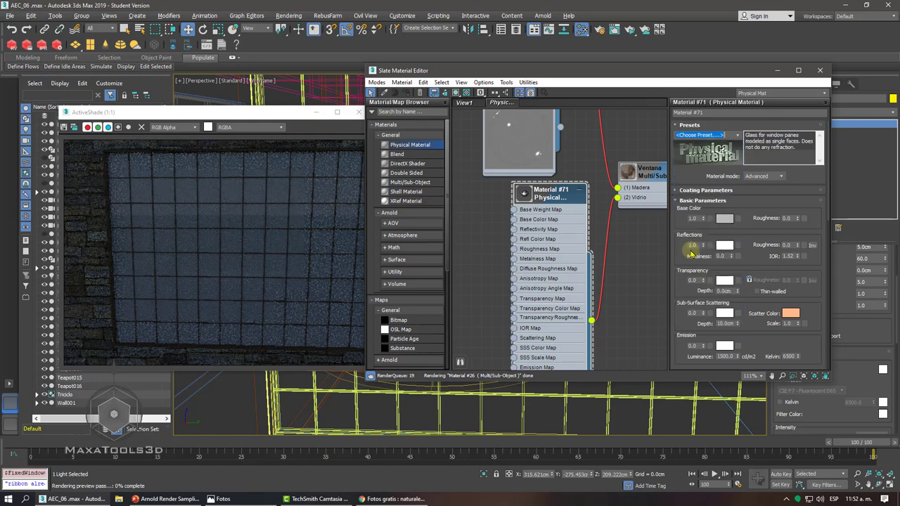
pyautogui.click(738, 135)
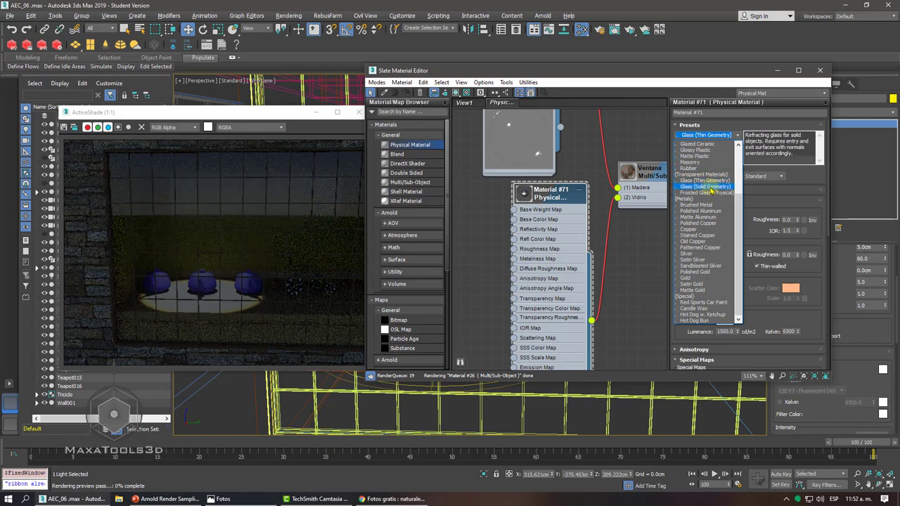
pyautogui.click(706, 187)
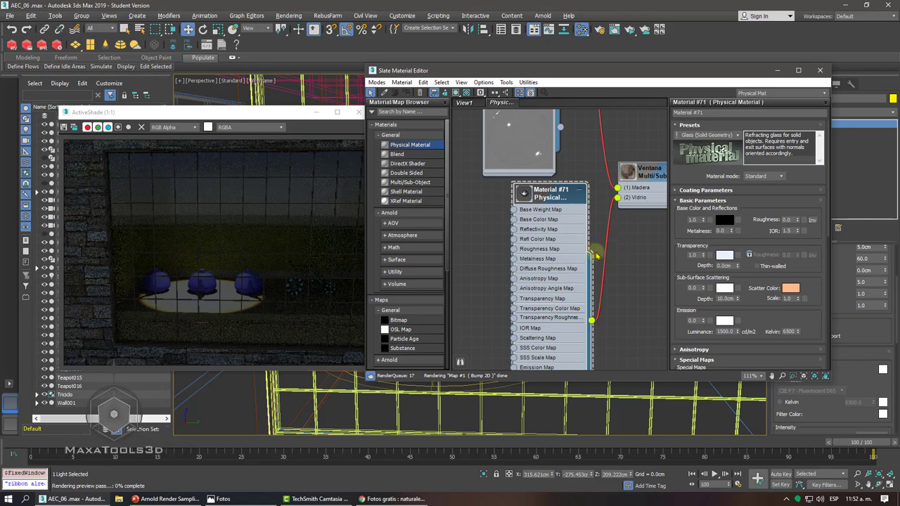
pyautogui.press('m')
pyautogui.moveTo(613, 253)
pyautogui.keyDown('alt'); pyautogui.mouseDown(button='middle')
pyautogui.moveTo(570, 262)
pyautogui.moveTo(726, 215)
pyautogui.moveTo(583, 254)
pyautogui.mouseUp(button='middle'); pyautogui.keyUp('alt')
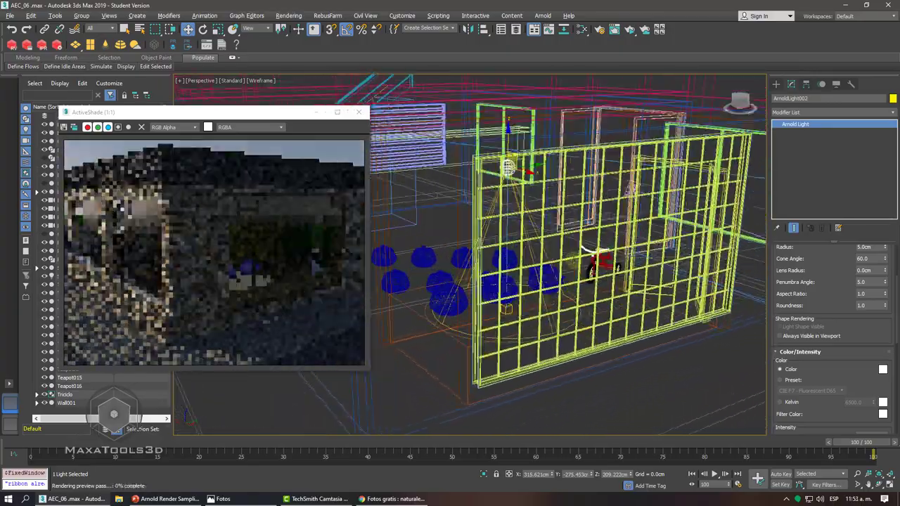
pyautogui.scroll(-2, 583, 255)
pyautogui.scroll(-3, 584, 257)
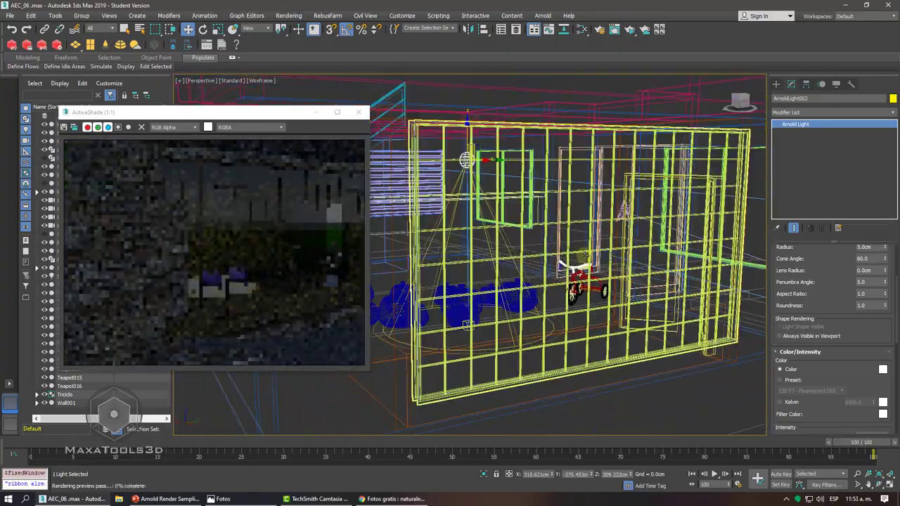
pyautogui.scroll(-3, 587, 262)
pyautogui.scroll(-2, 590, 266)
pyautogui.keyDown('alt'); pyautogui.moveTo(590, 268); pyautogui.dragTo(576, 261, button='middle'); pyautogui.keyUp('alt')
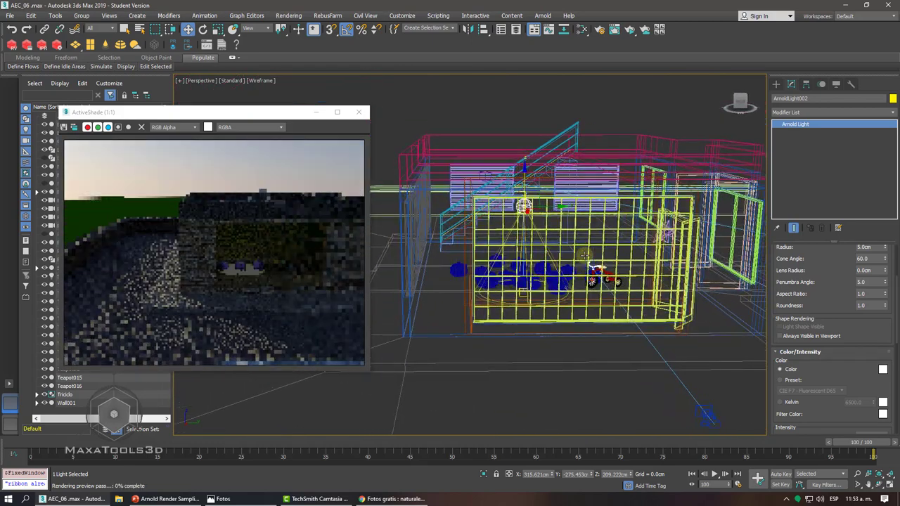
pyautogui.scroll(2, 576, 260)
pyautogui.scroll(3, 575, 261)
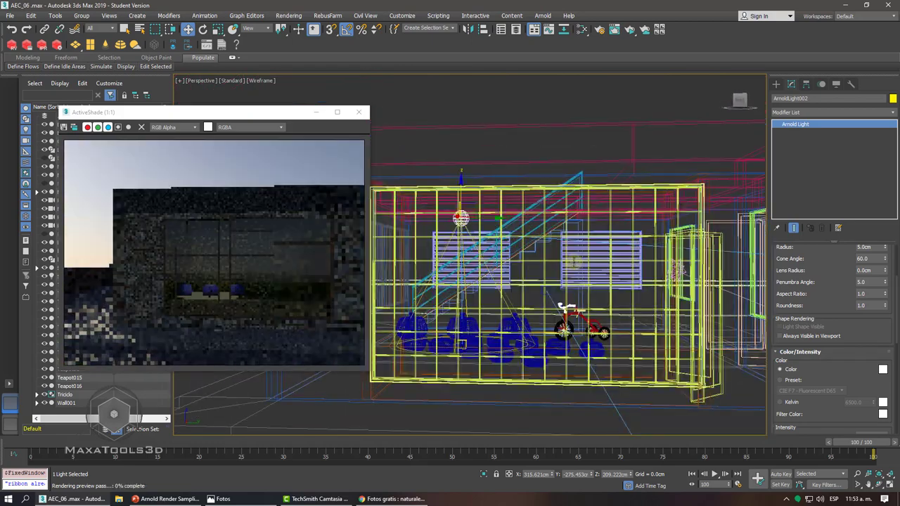
pyautogui.scroll(3, 575, 260)
pyautogui.scroll(3, 574, 261)
pyautogui.scroll(-2, 574, 261)
pyautogui.scroll(-3, 574, 261)
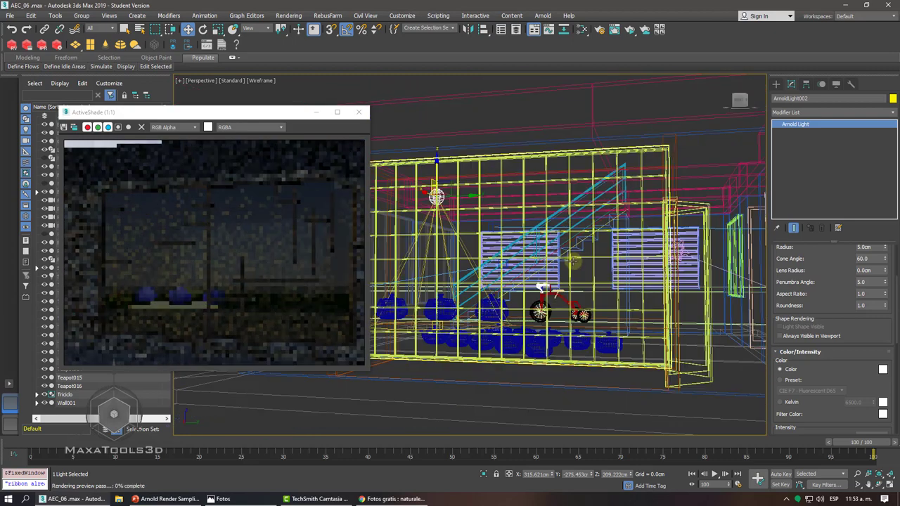
pyautogui.keyDown('alt'); pyautogui.moveTo(573, 261); pyautogui.dragTo(563, 246, button='middle'); pyautogui.keyUp('alt')
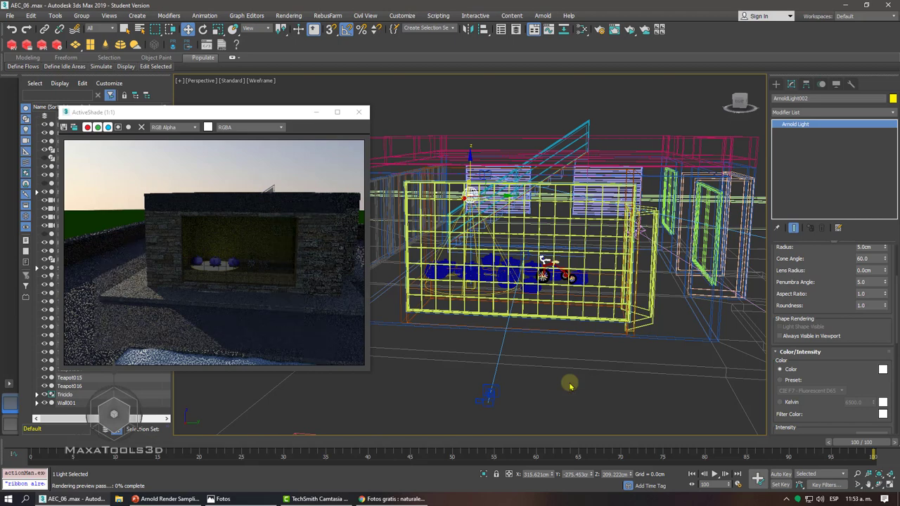
pyautogui.click(110, 67)
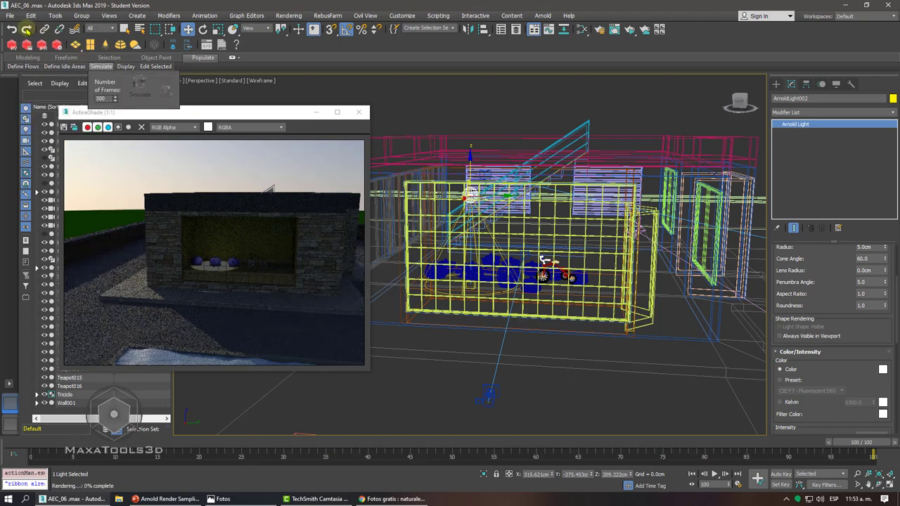
# Create an Arnold light of type Skydome and place it in the scene
pyautogui.click(776, 84)
pyautogui.click(813, 141)
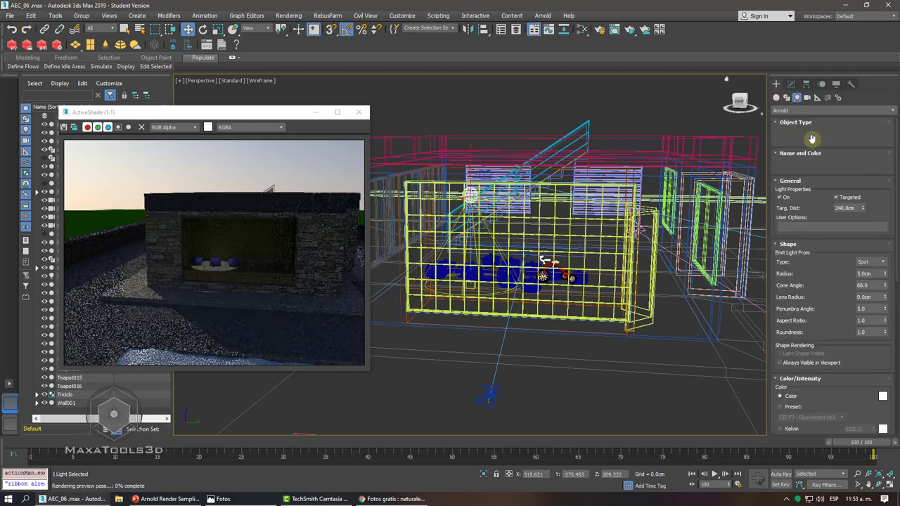
pyautogui.click(872, 262)
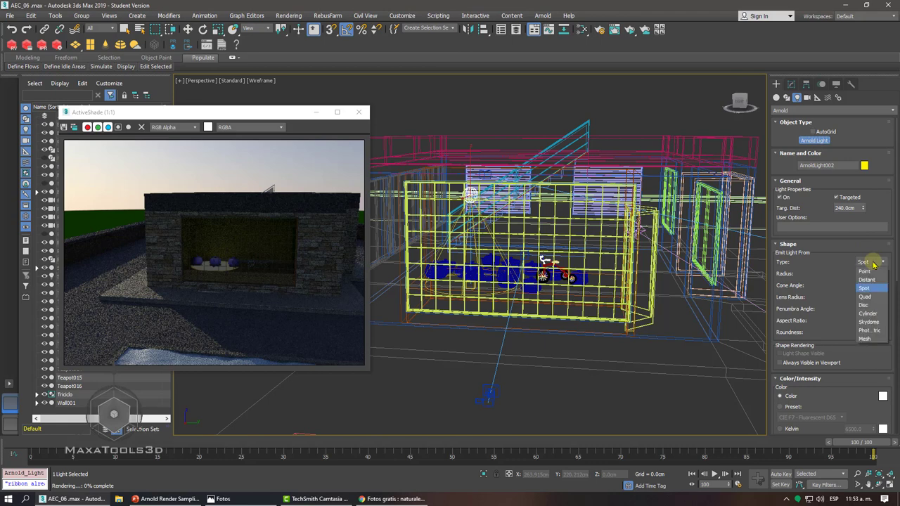
pyautogui.click(869, 322)
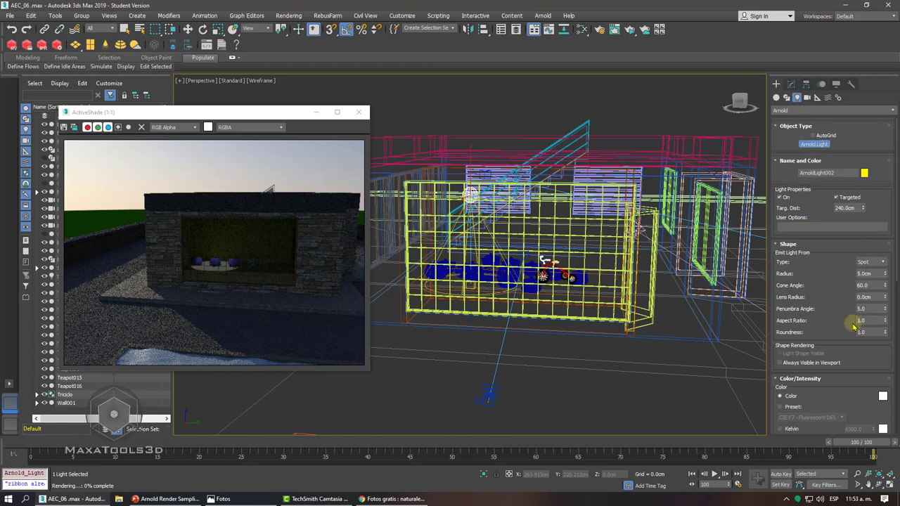
pyautogui.click(525, 346)
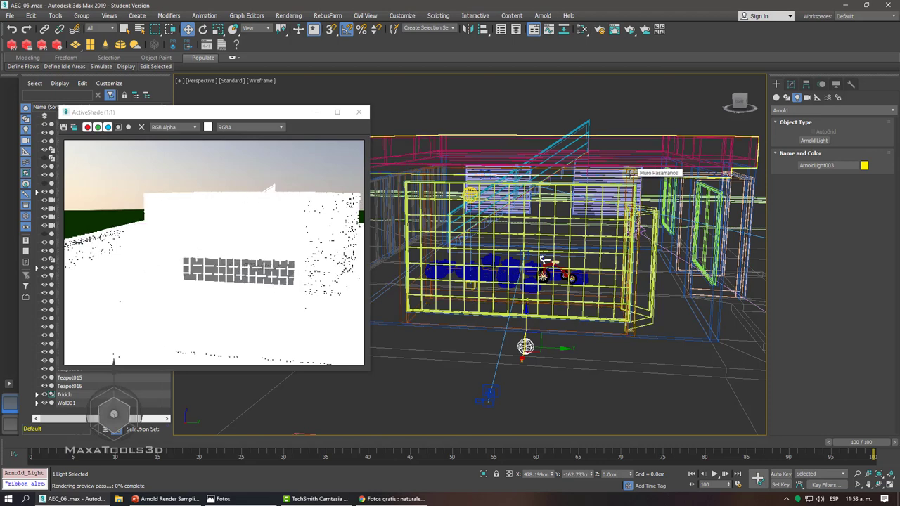
# Set ArnoldLight003's intensity to 1.0 and exposure to 1.0
pyautogui.click(792, 85)
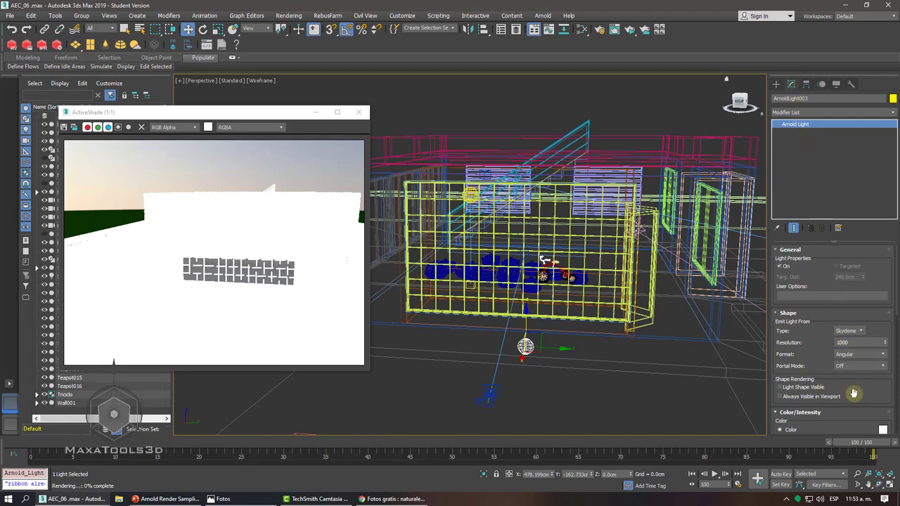
pyautogui.moveTo(854, 397); pyautogui.dragTo(823, 254)
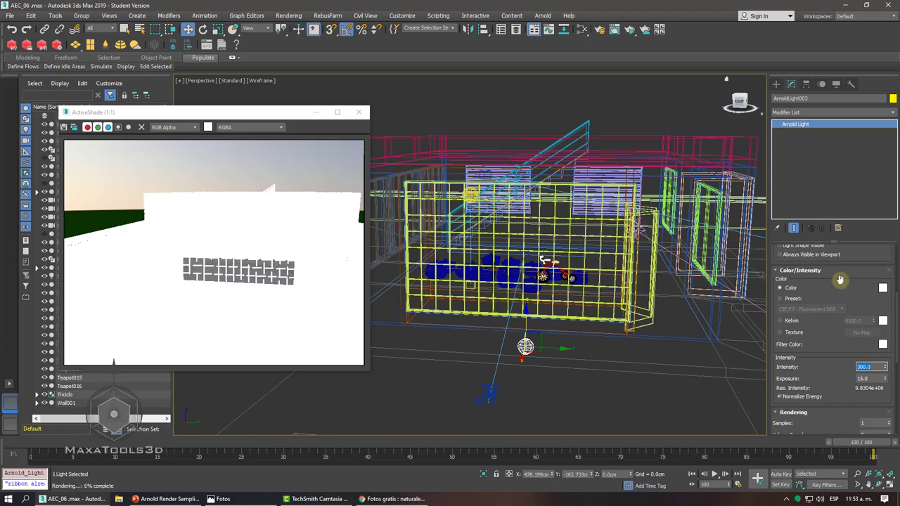
pyautogui.moveTo(839, 280); pyautogui.dragTo(821, 418)
pyautogui.moveTo(879, 323); pyautogui.dragTo(824, 179)
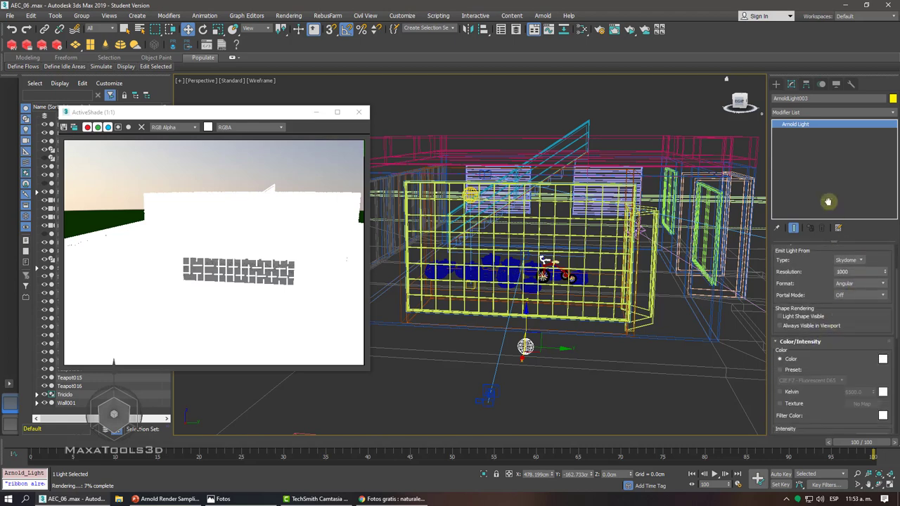
pyautogui.write('1')
pyautogui.press('Tab')
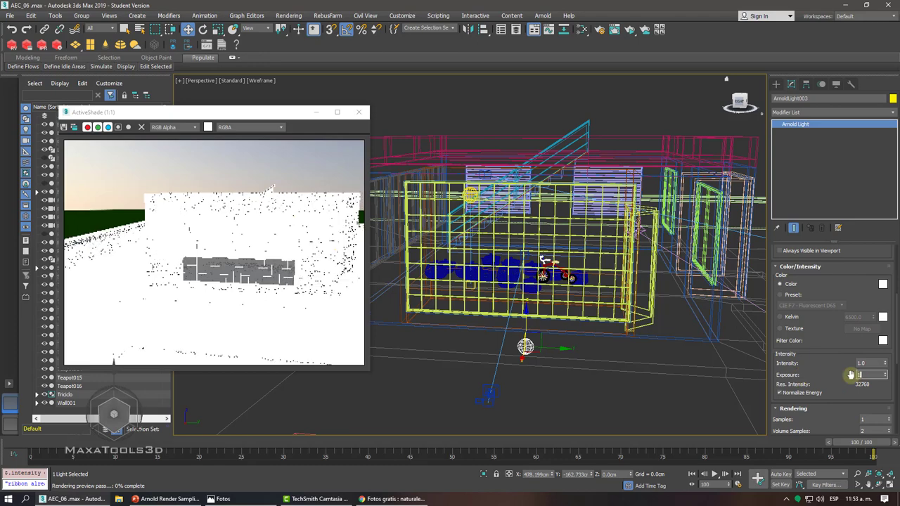
pyautogui.press('Return')
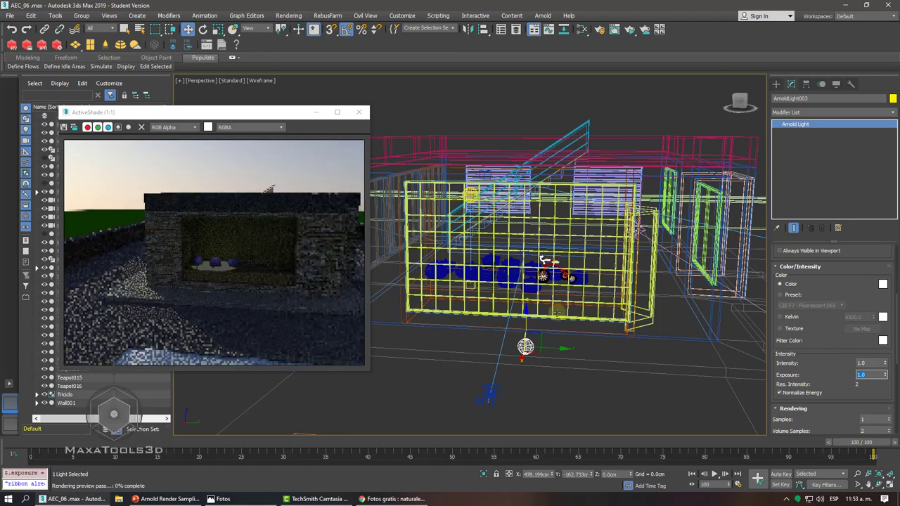
pyautogui.moveTo(558, 316); pyautogui.dragTo(531, 300, button='middle')
# Try the PhysCamera002 view, then switch the viewport to PhysCamera001
pyautogui.scroll(2, 555, 311)
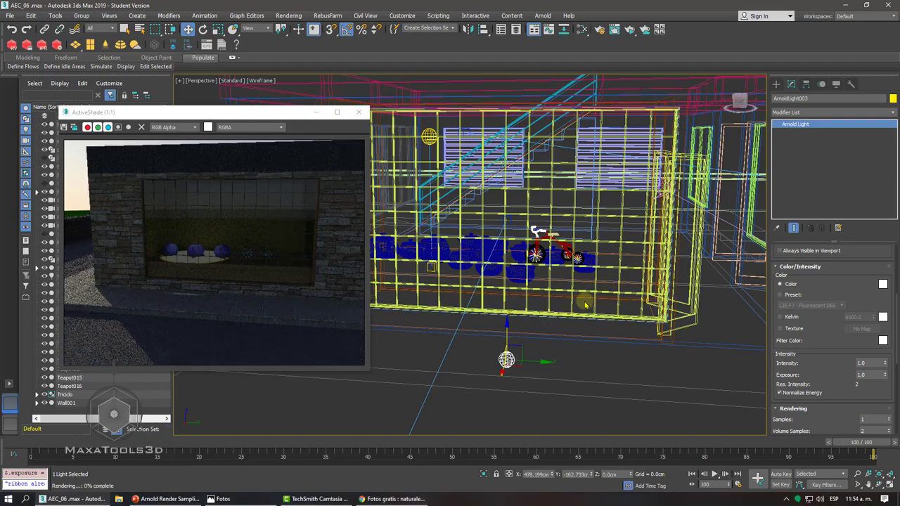
pyautogui.scroll(-5, 584, 303)
pyautogui.scroll(-3, 585, 304)
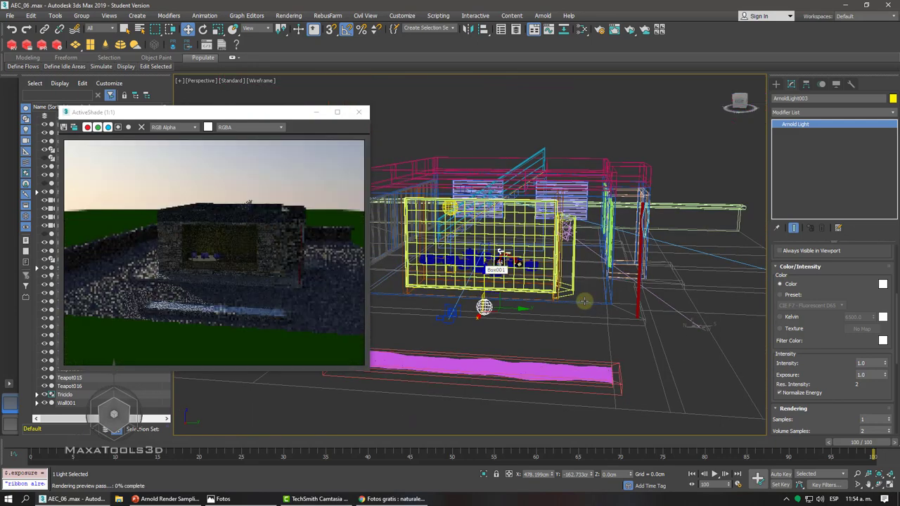
pyautogui.press('c')
pyautogui.click(419, 189)
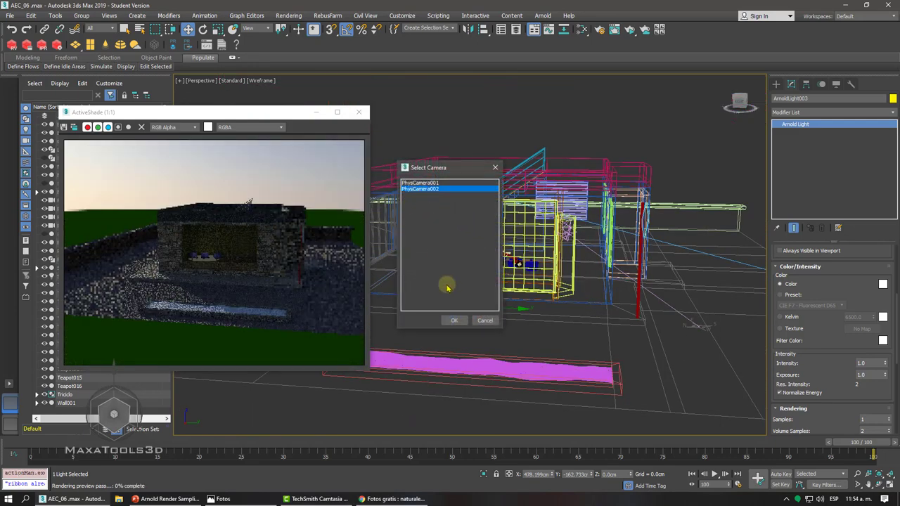
pyautogui.click(454, 321)
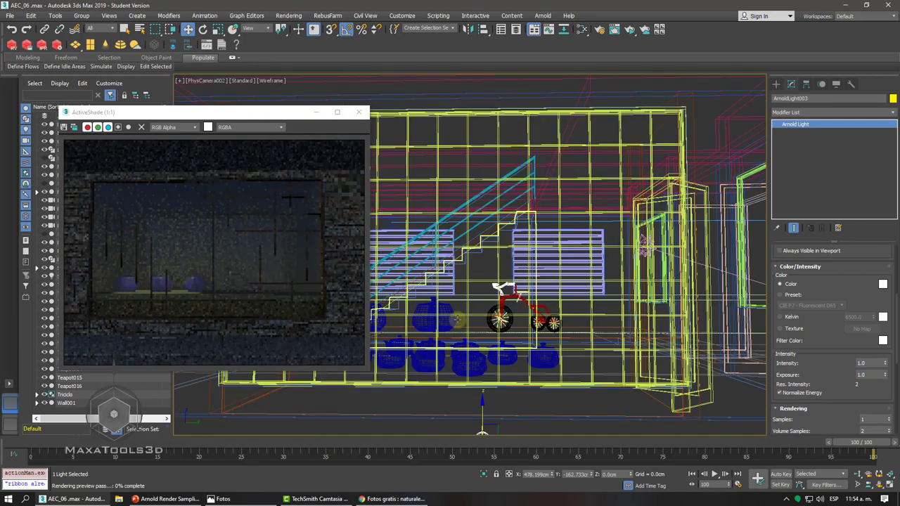
pyautogui.press('c')
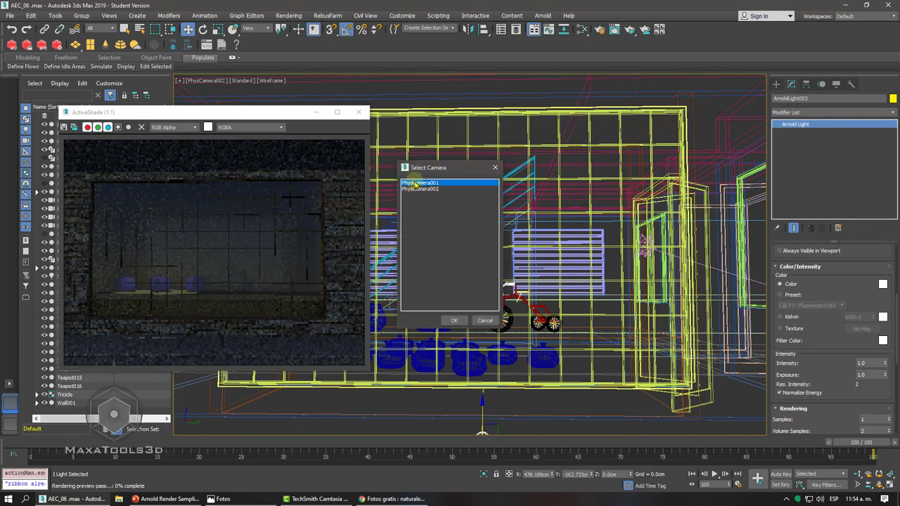
pyautogui.click(454, 320)
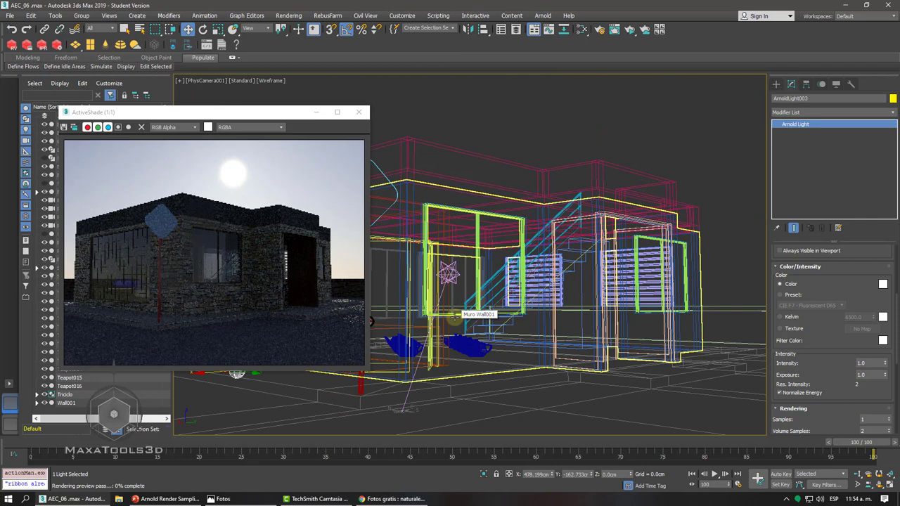
pyautogui.click(10, 15)
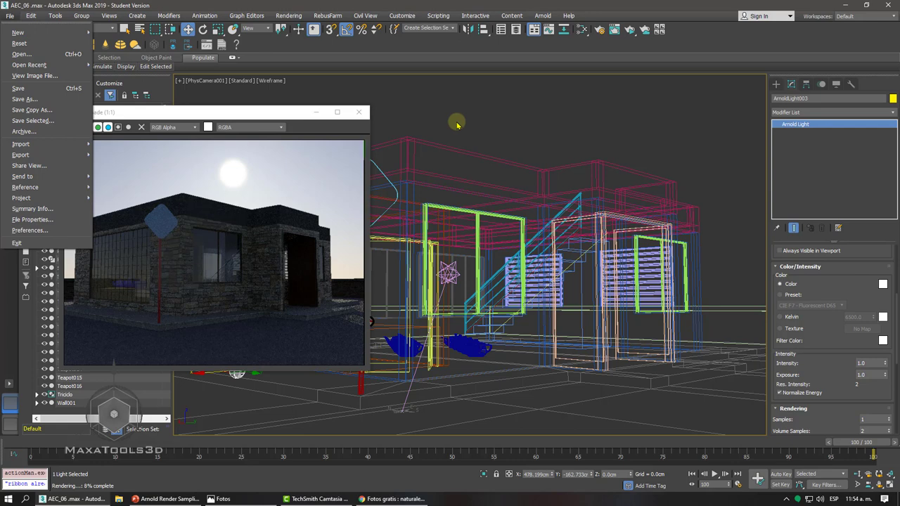
# Check the ActiveShade render maximized, restore it, then move ArnoldLight003 to a new spot
pyautogui.click(281, 115)
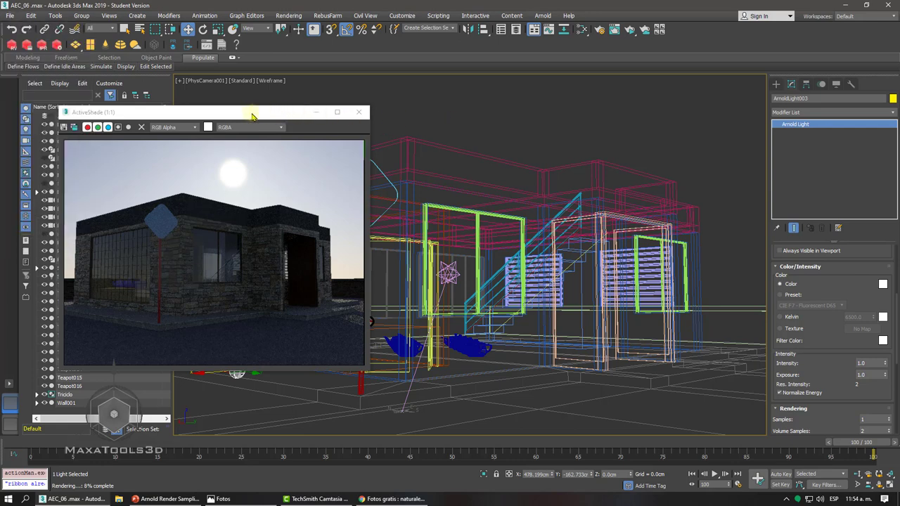
pyautogui.doubleClick(368, 114)
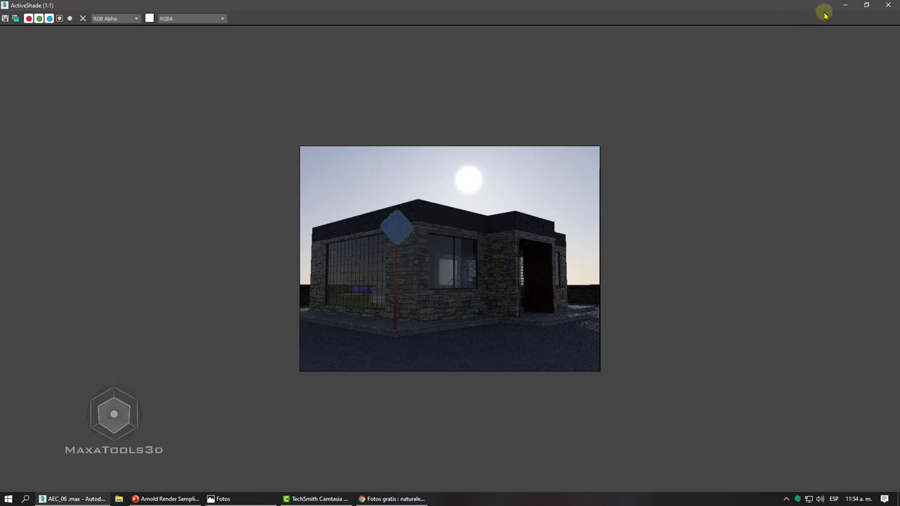
pyautogui.click(866, 5)
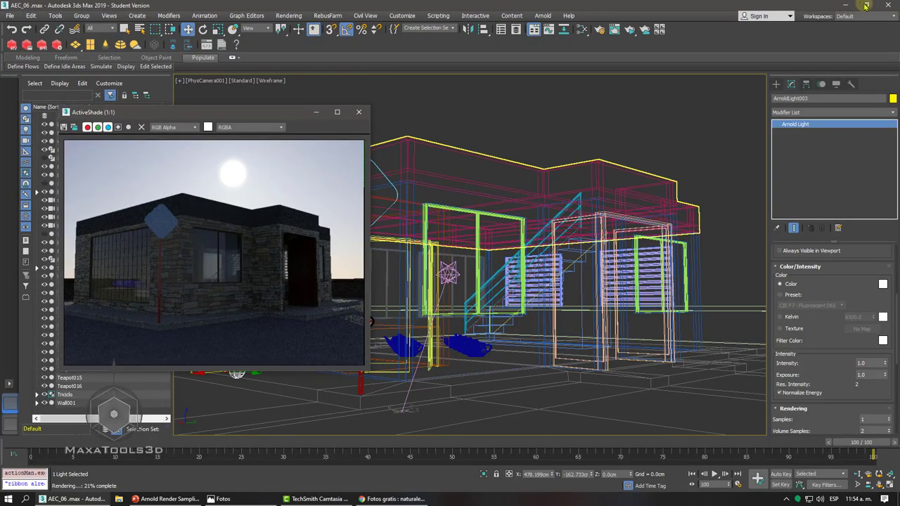
pyautogui.moveTo(263, 367); pyautogui.dragTo(437, 399)
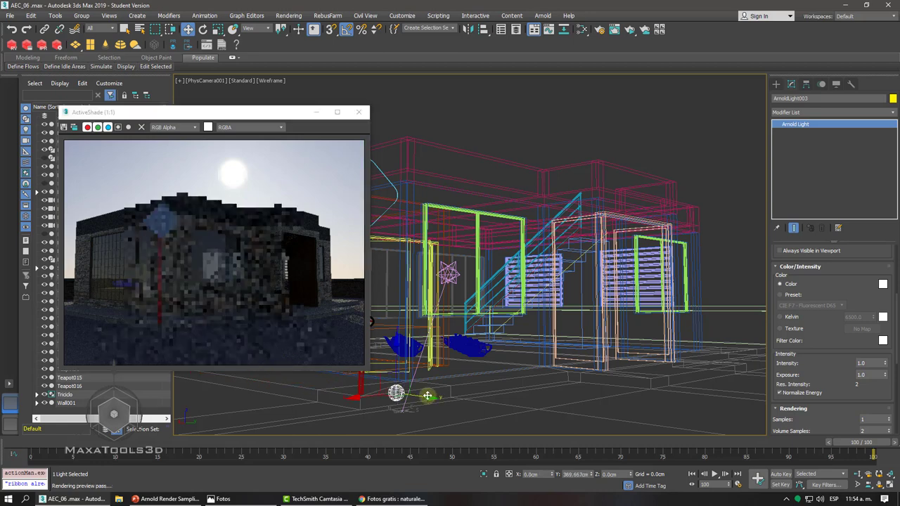